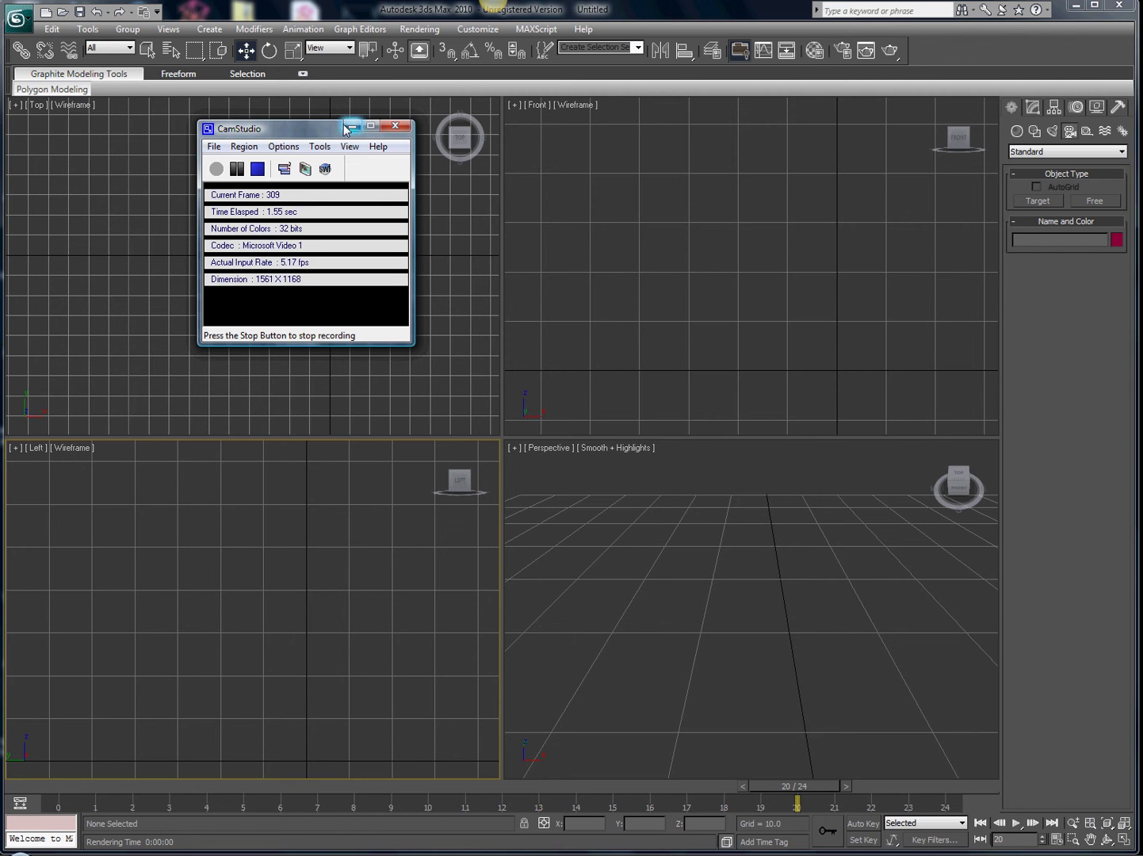
- Draw a large flat plane across the Top view as the ground
click(350, 127)
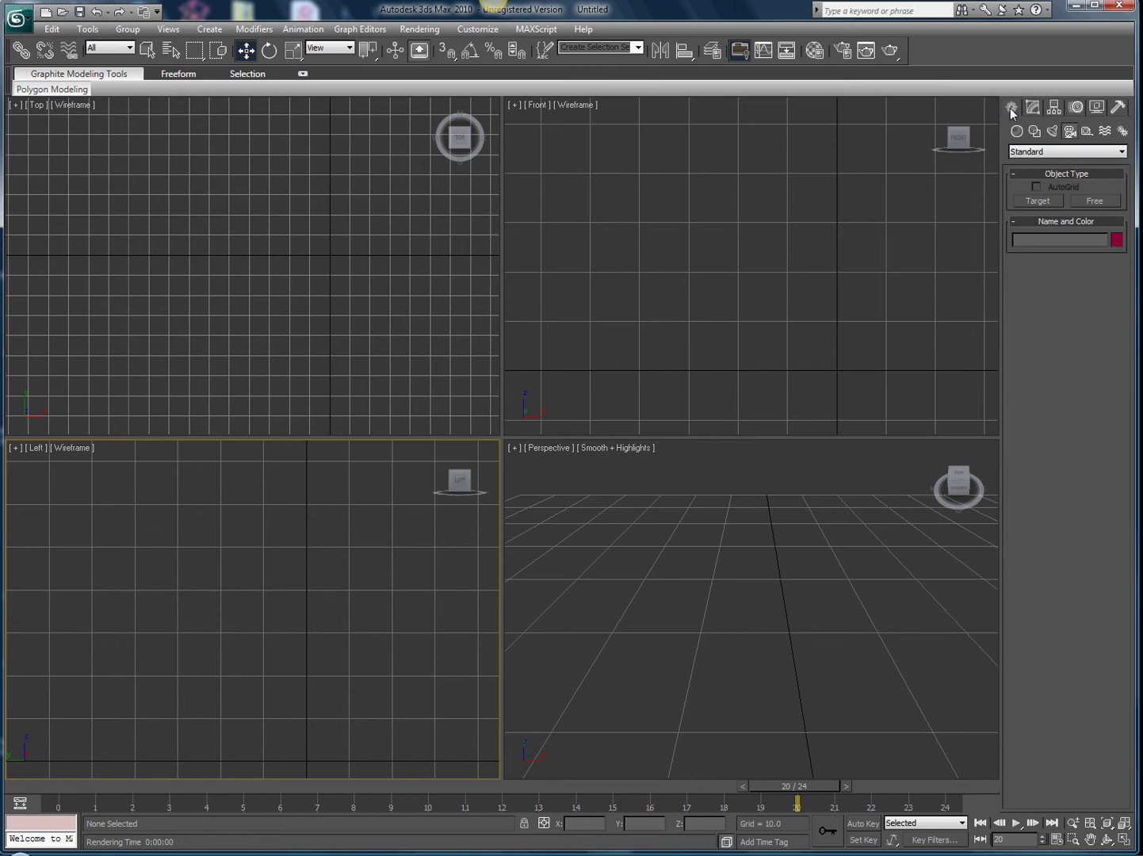
click(1017, 131)
click(1094, 262)
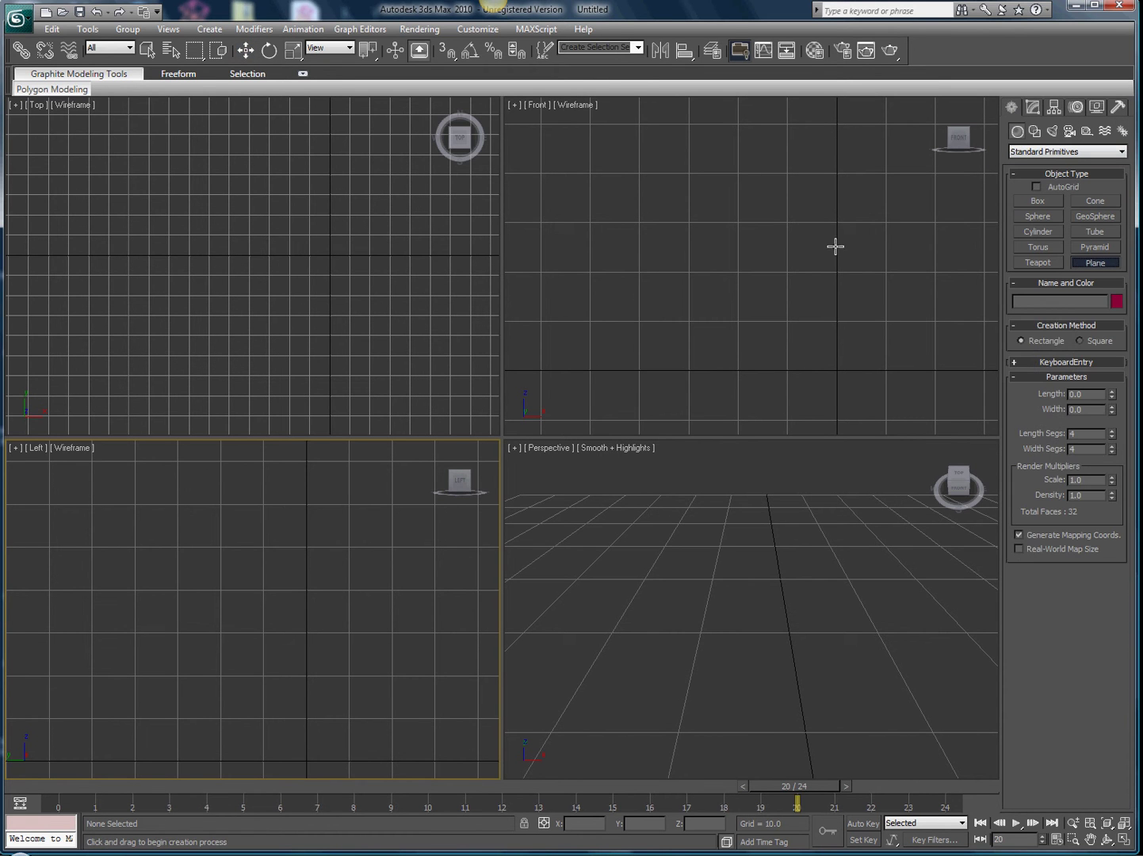
drag(115, 152, 448, 371)
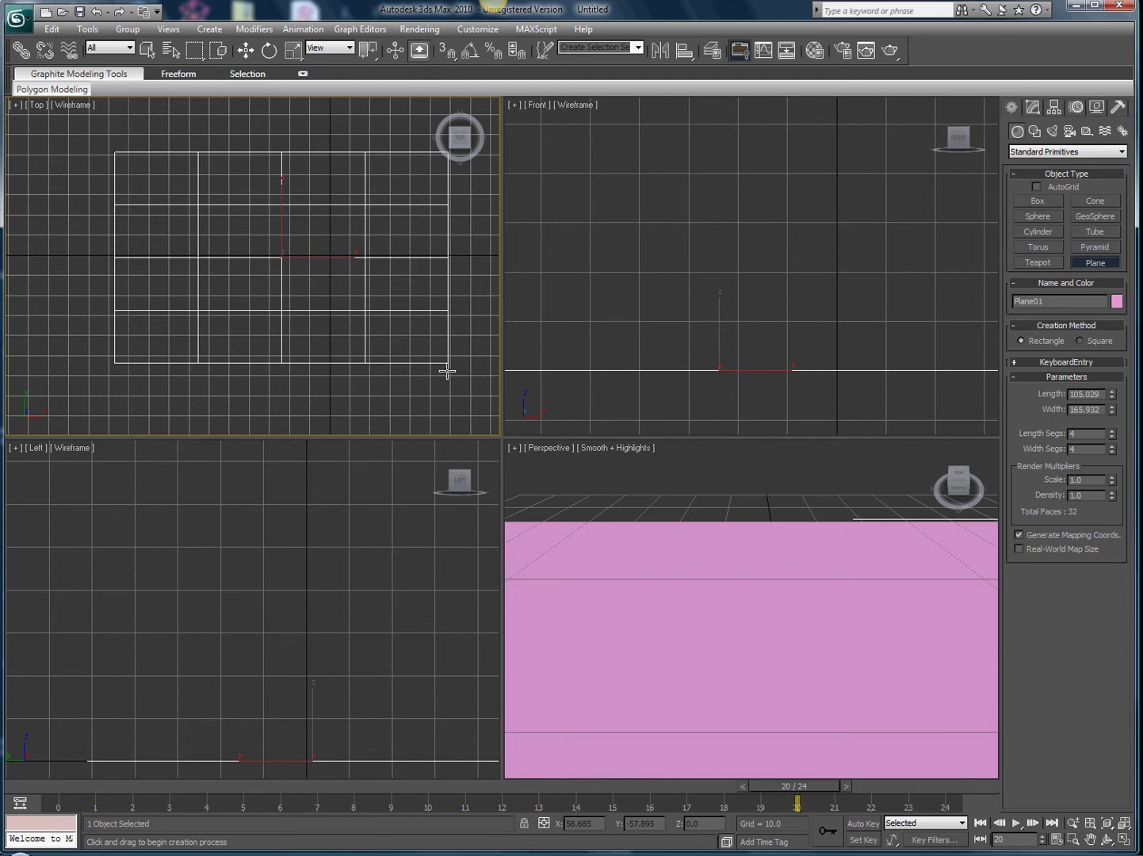
- Give the ground plane a material with pure white (255) diffuse colour
key(m)
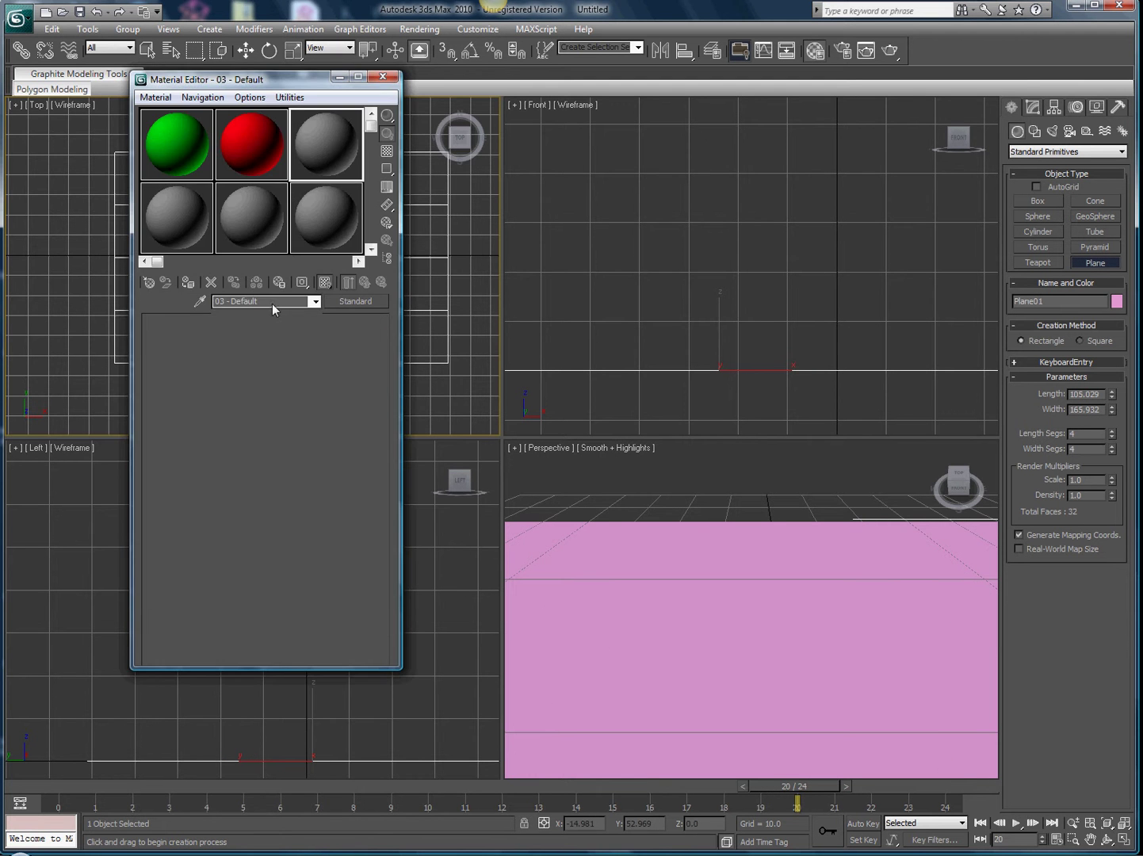
click(226, 413)
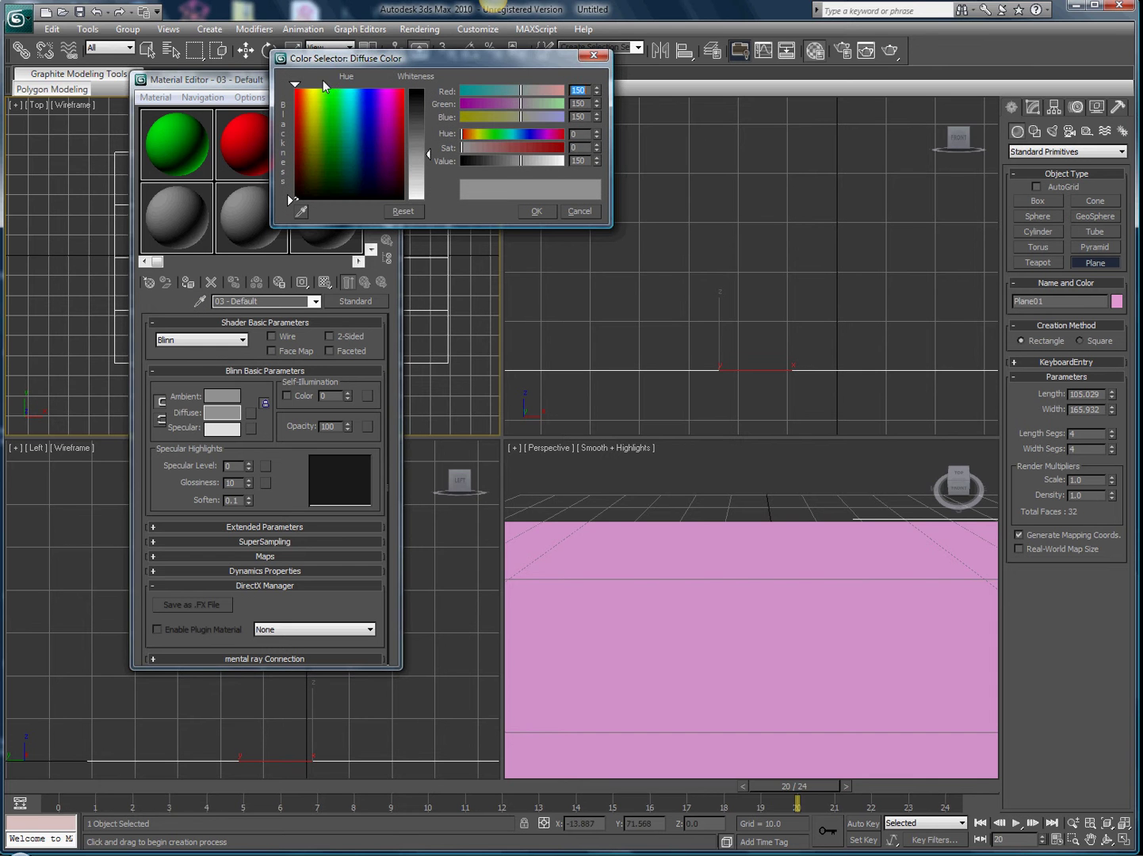
drag(427, 152, 434, 200)
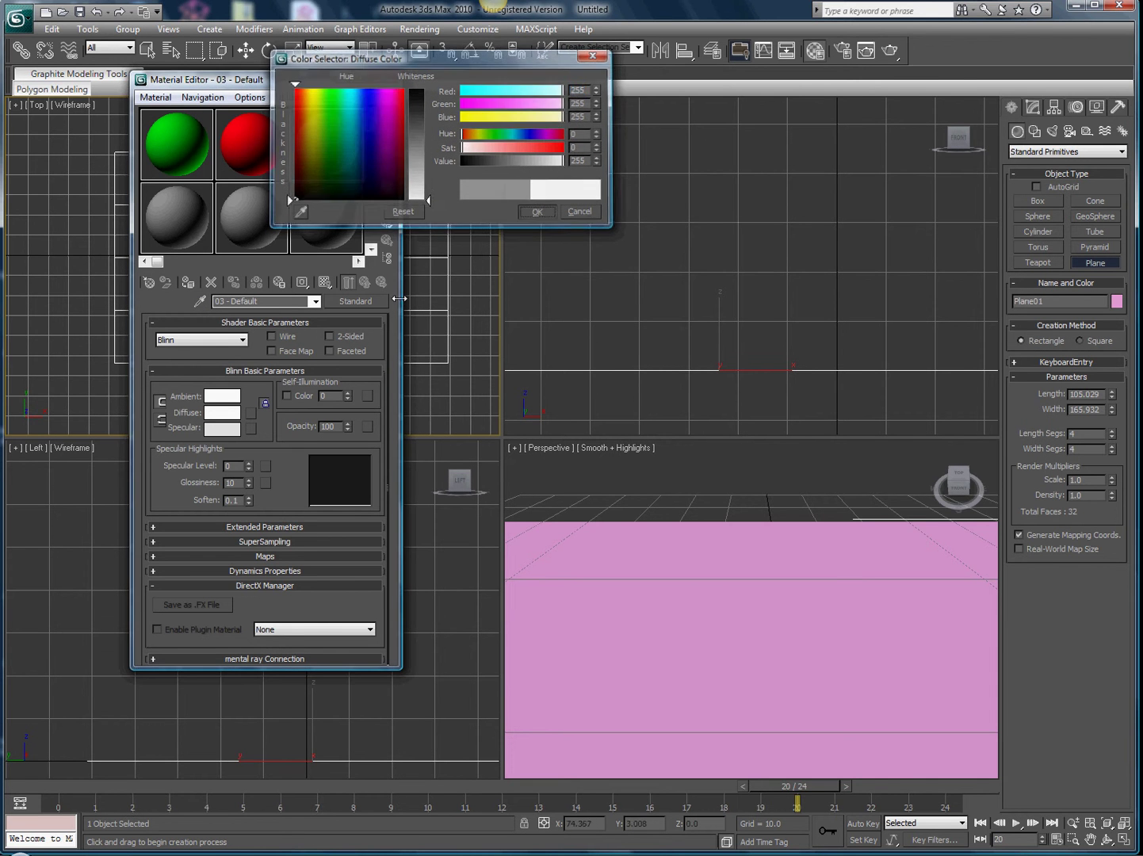
key(Return)
click(187, 282)
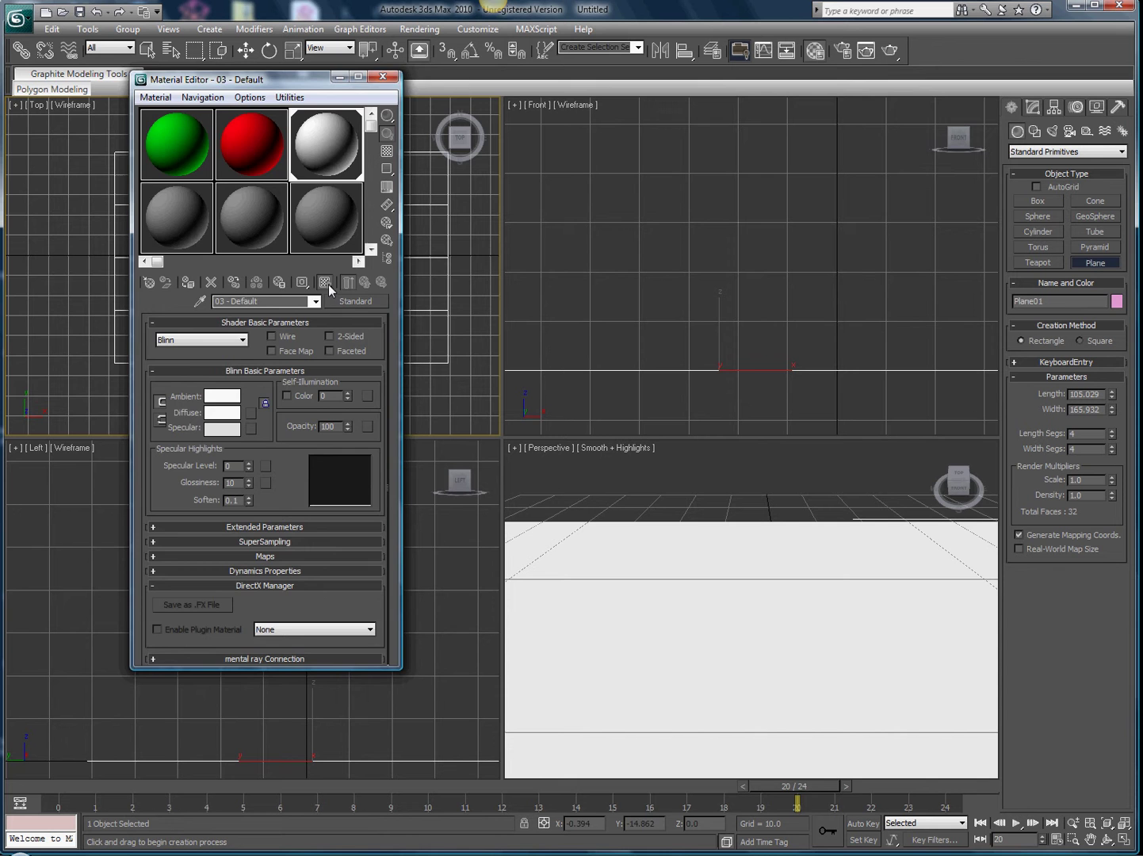
- Draw a long, thin box in the Front view
click(383, 76)
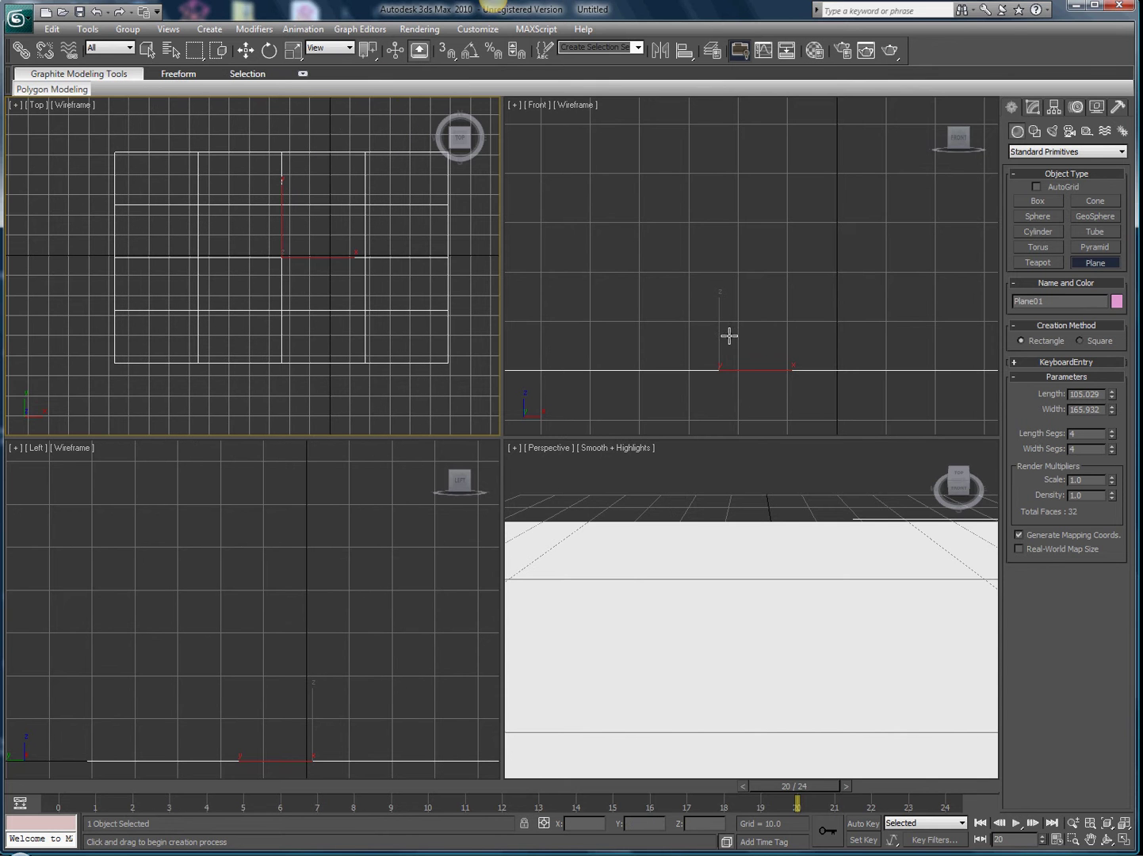
click(1052, 201)
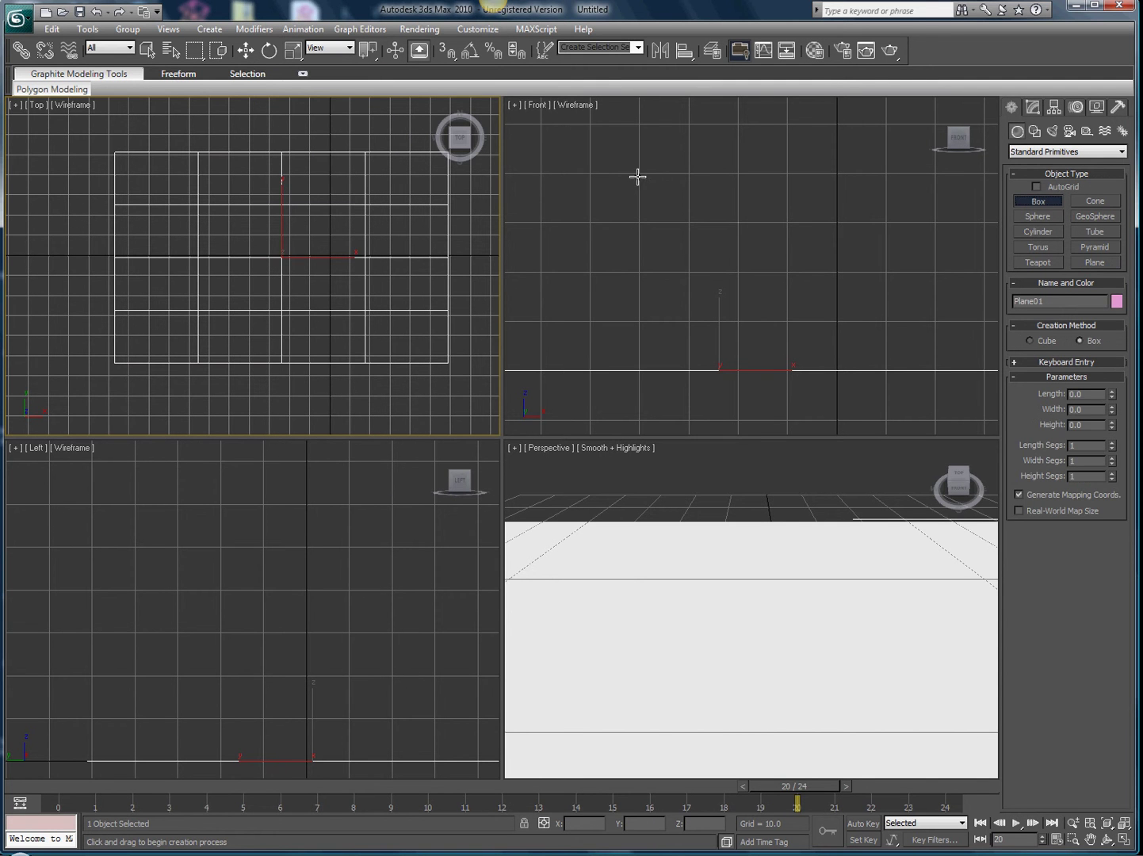
drag(637, 176, 789, 179)
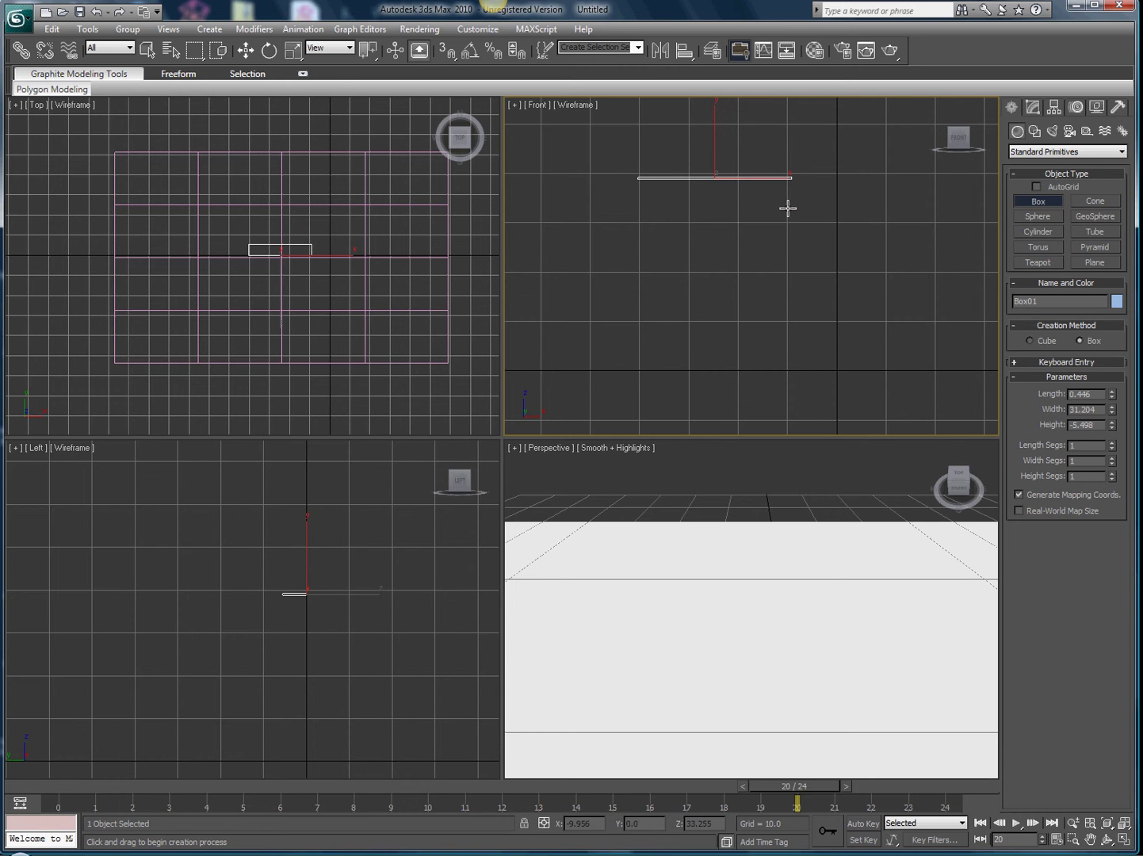
click(787, 209)
- Lower and tilt the box into a ramp whose low end rests on the ground plane
key(w)
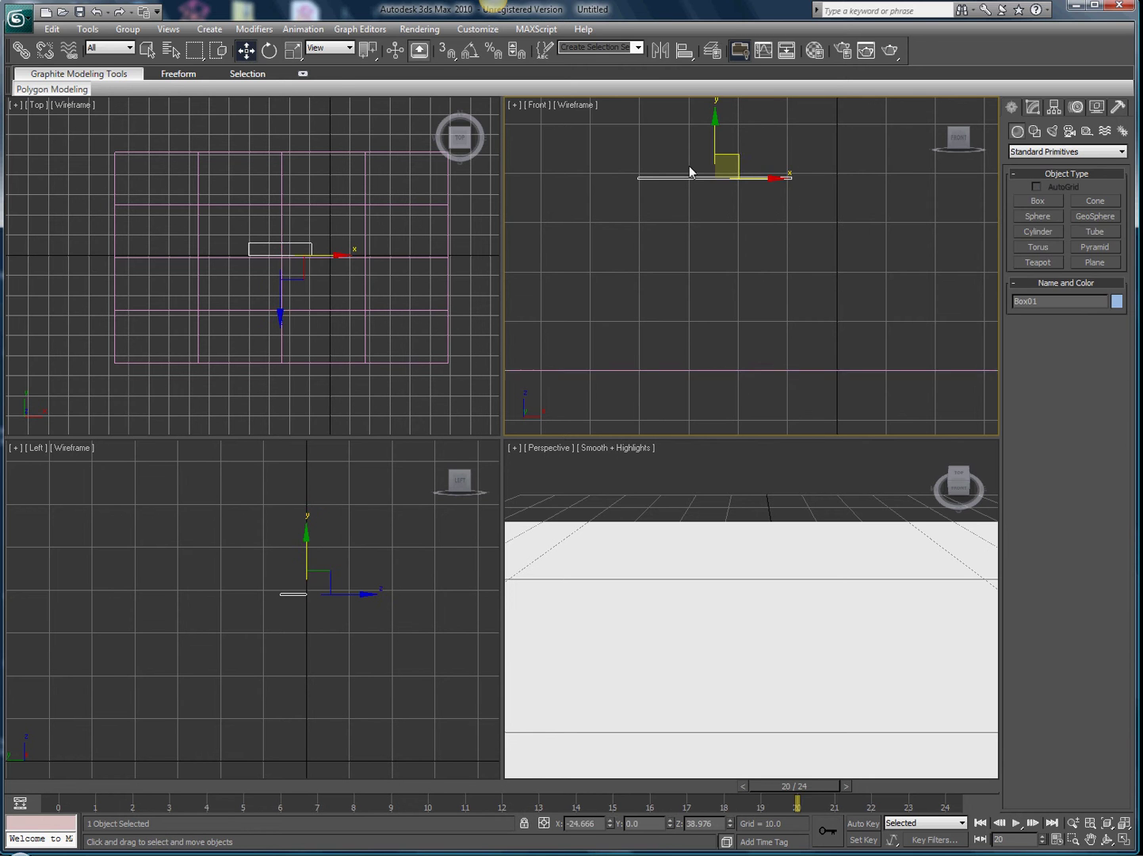
drag(725, 159, 741, 313)
click(270, 51)
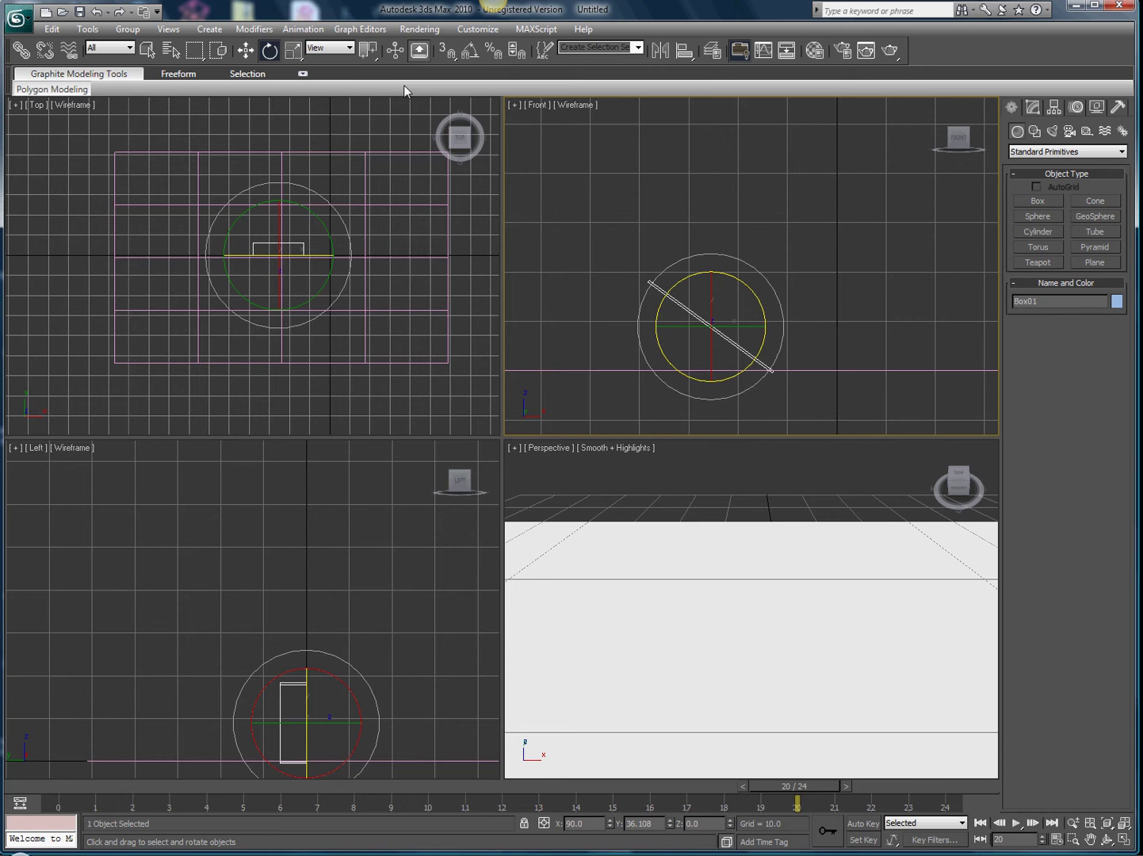
click(246, 50)
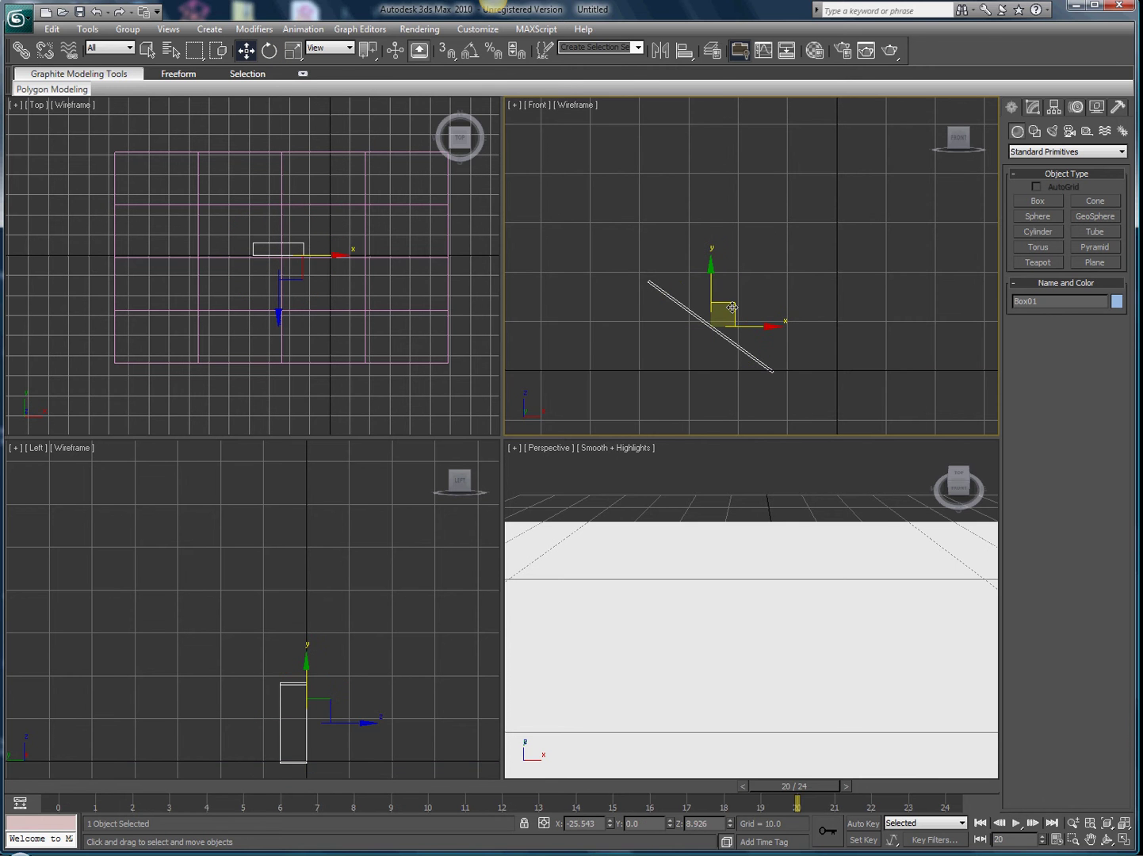
mouse_move(732, 307)
mouse_down()
mouse_move(710, 306)
mouse_move(718, 306)
mouse_up()
click(740, 659)
scroll(738, 657, down, 3)
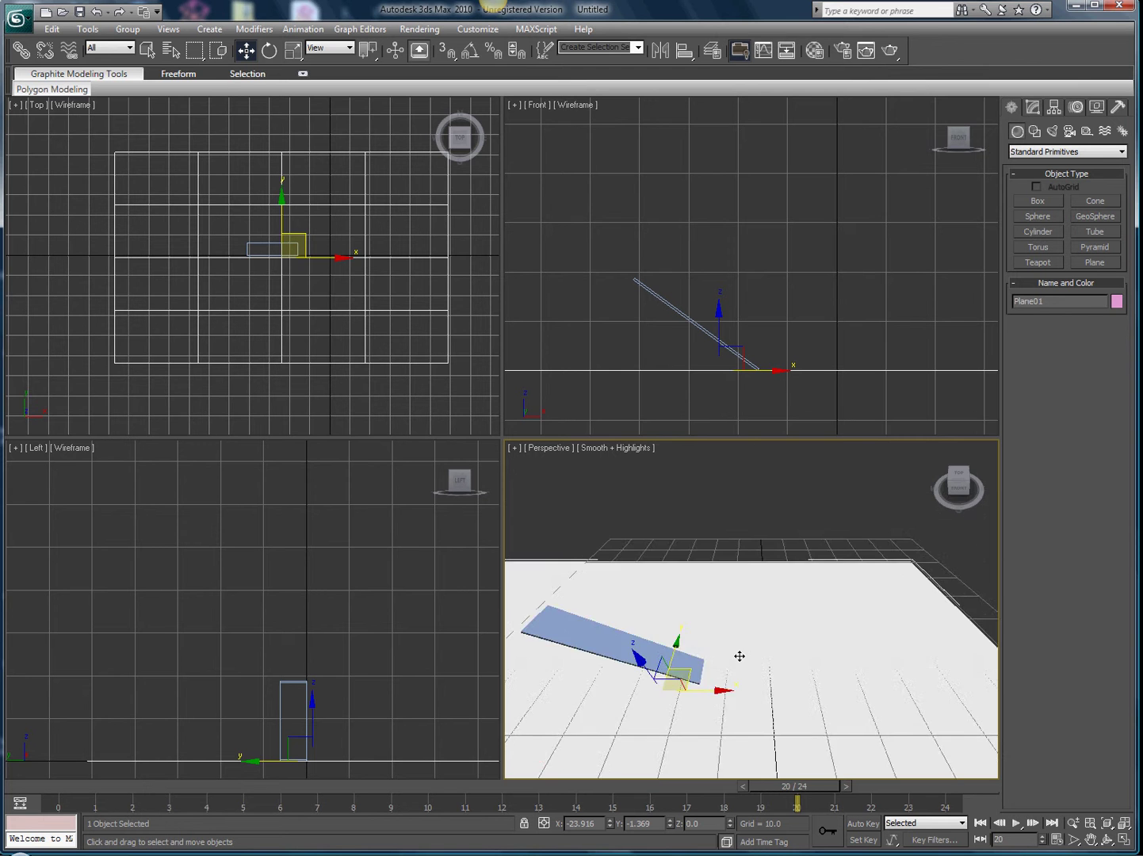
alt+middle_drag(740, 656, 664, 343)
scroll(775, 638, up, 2)
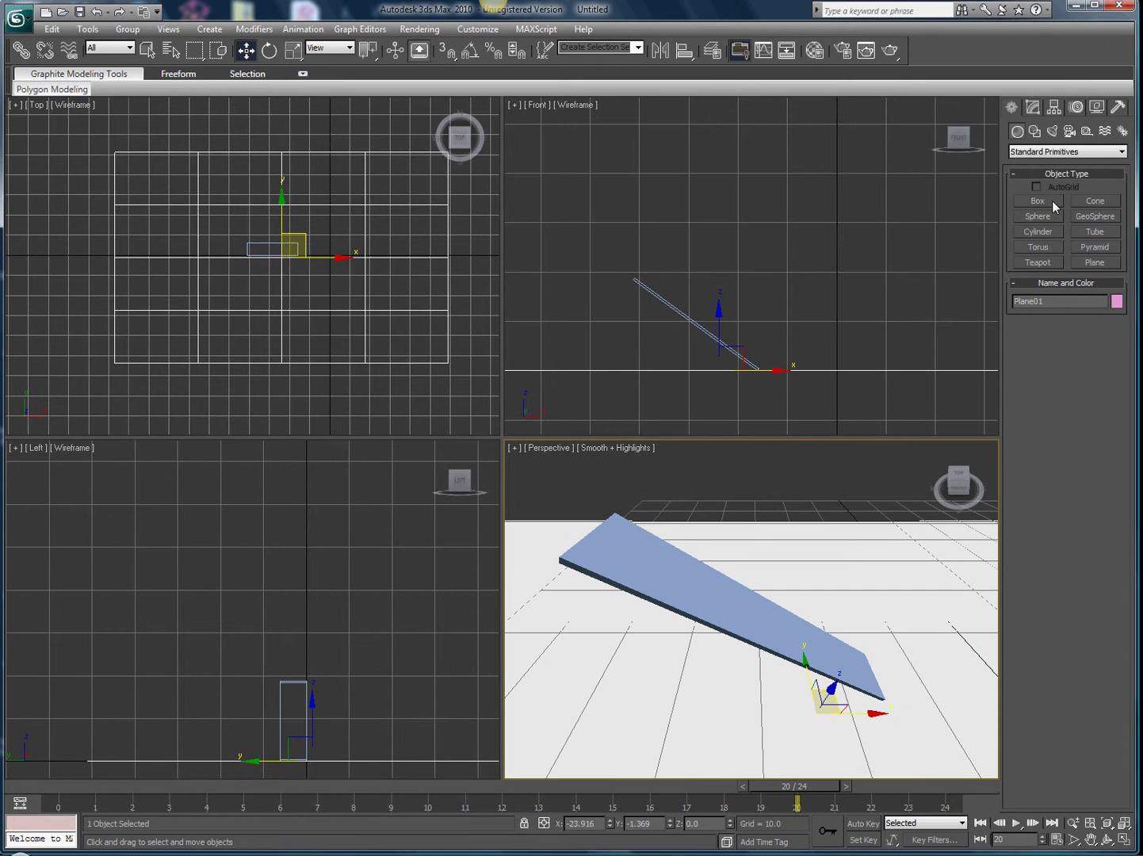
- Create a small 32-segment sphere and move it onto the ramp's upper end
click(1038, 216)
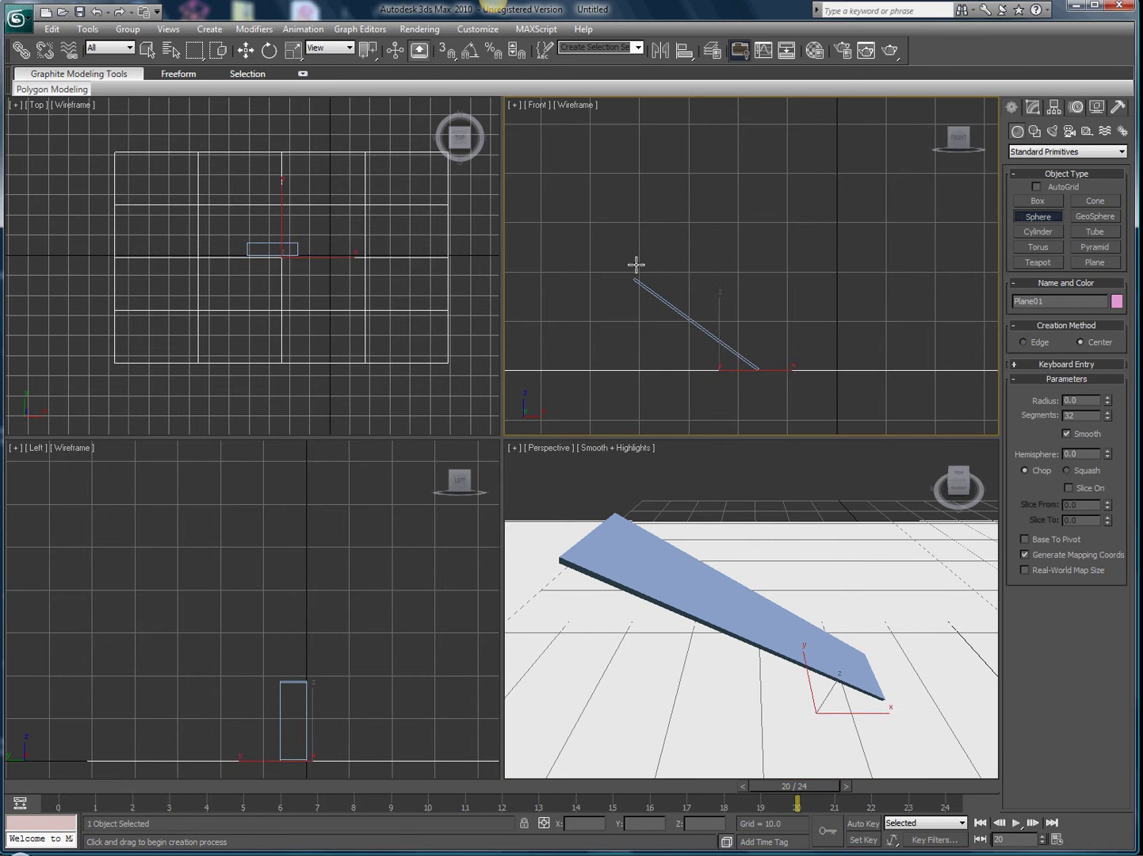
drag(636, 264, 639, 265)
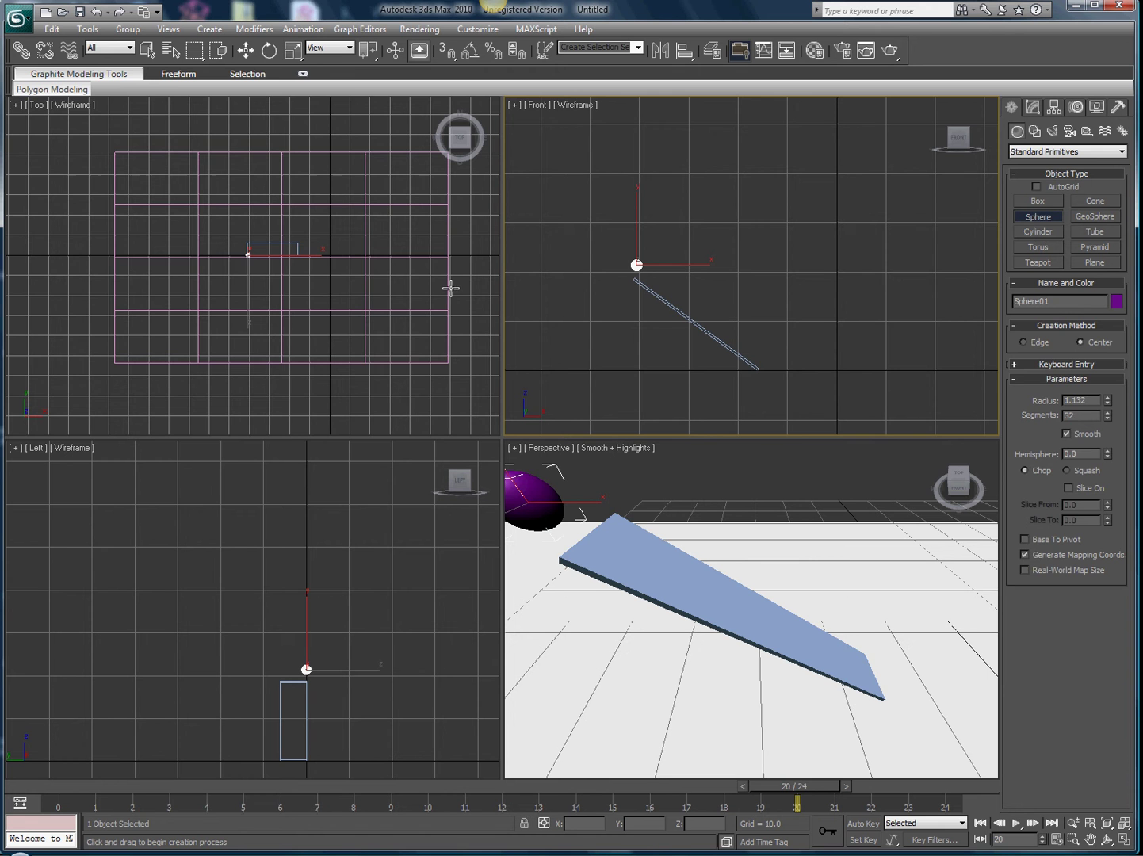
click(245, 50)
scroll(359, 284, up, 6)
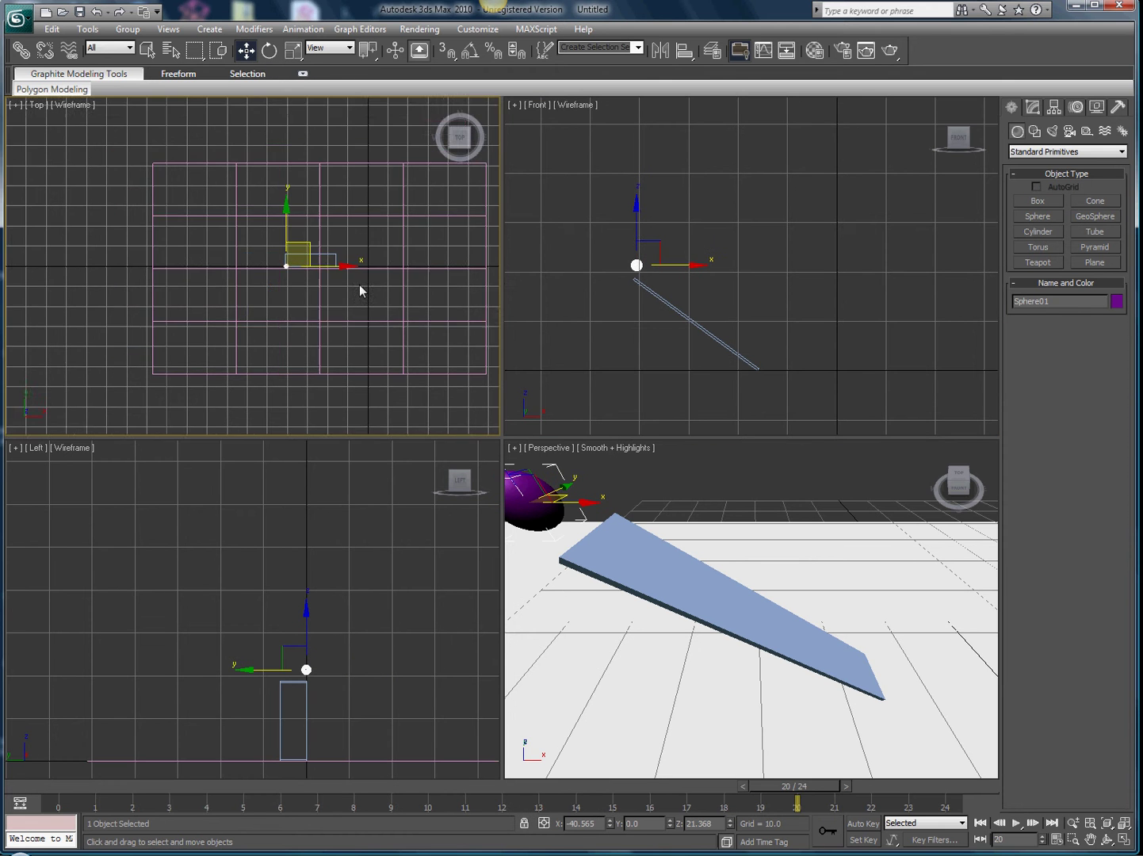
drag(336, 243, 342, 229)
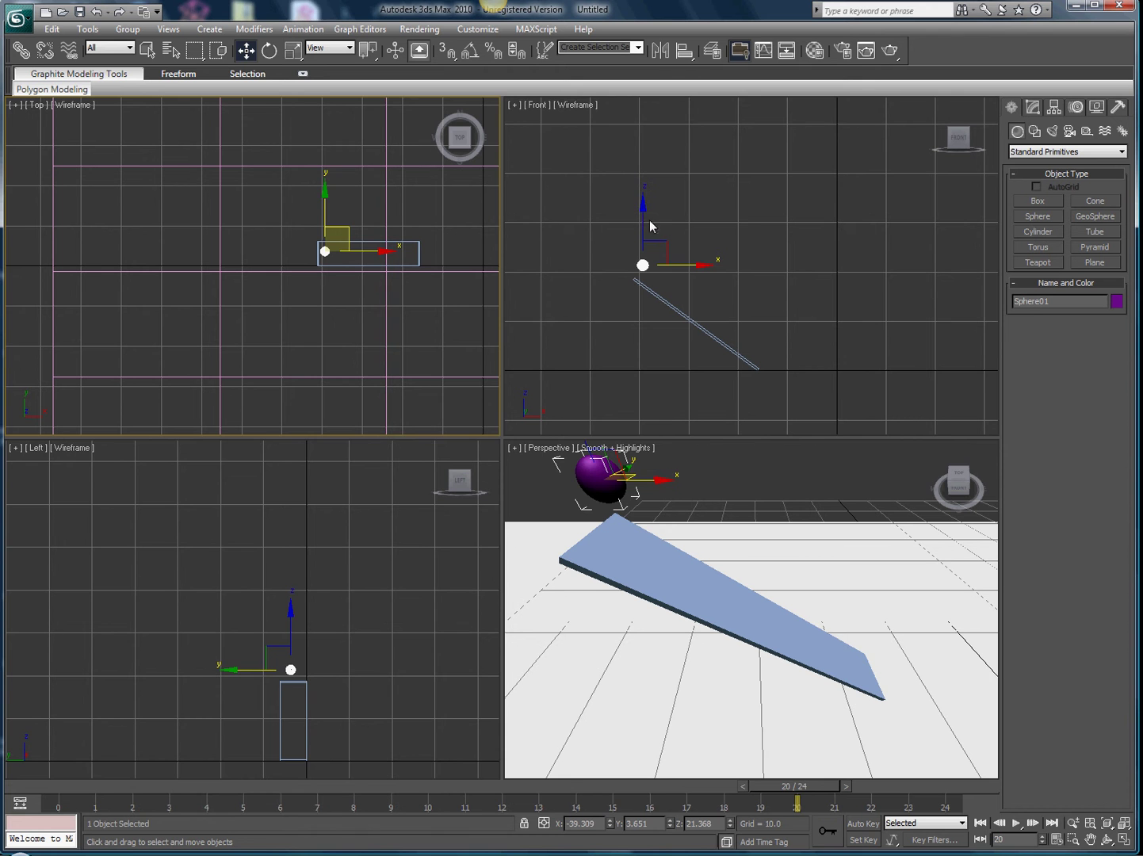
drag(650, 226, 645, 237)
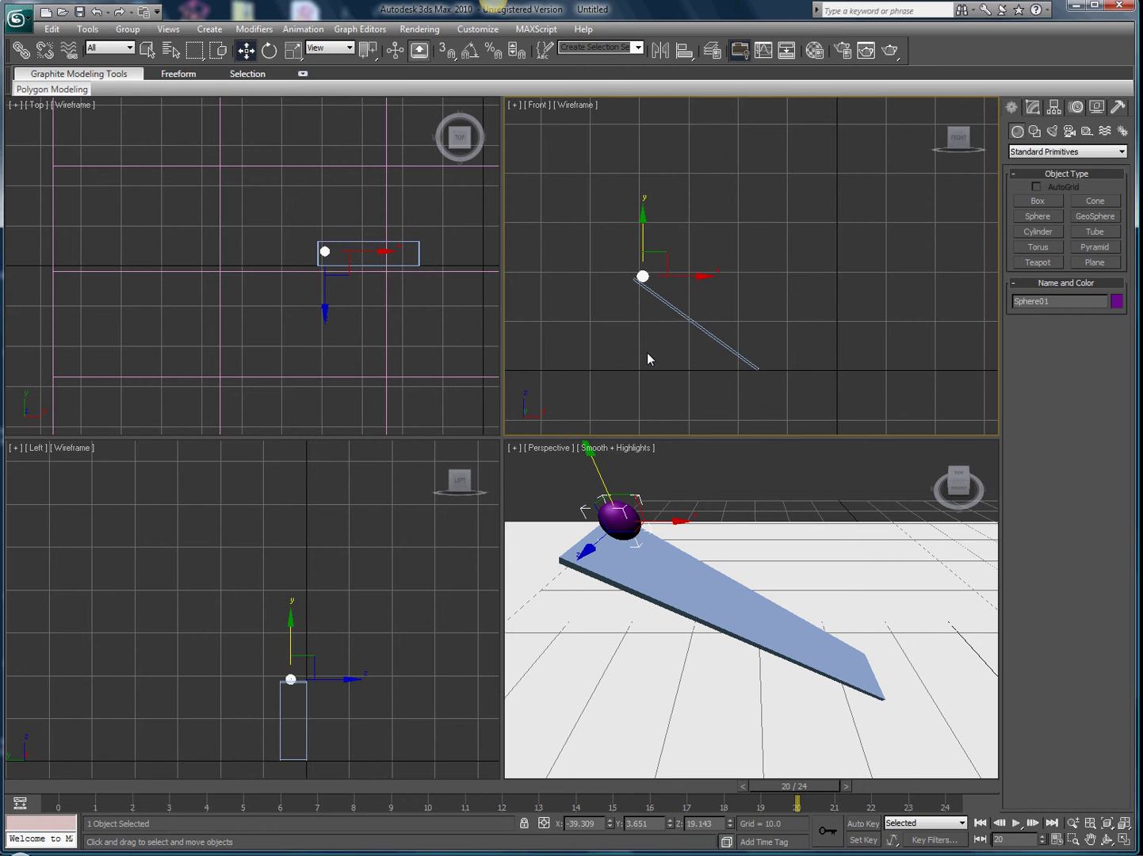
- Assign the green material to the sphere
key(m)
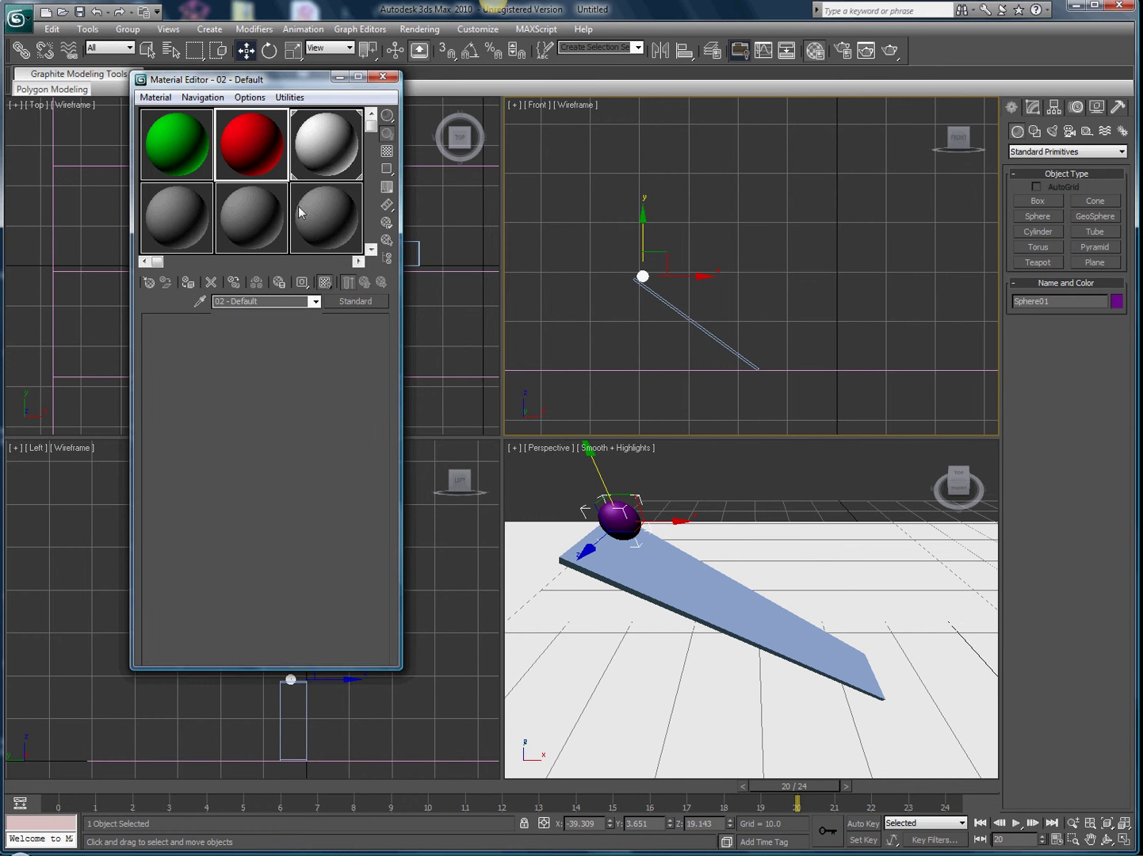
click(195, 137)
click(188, 282)
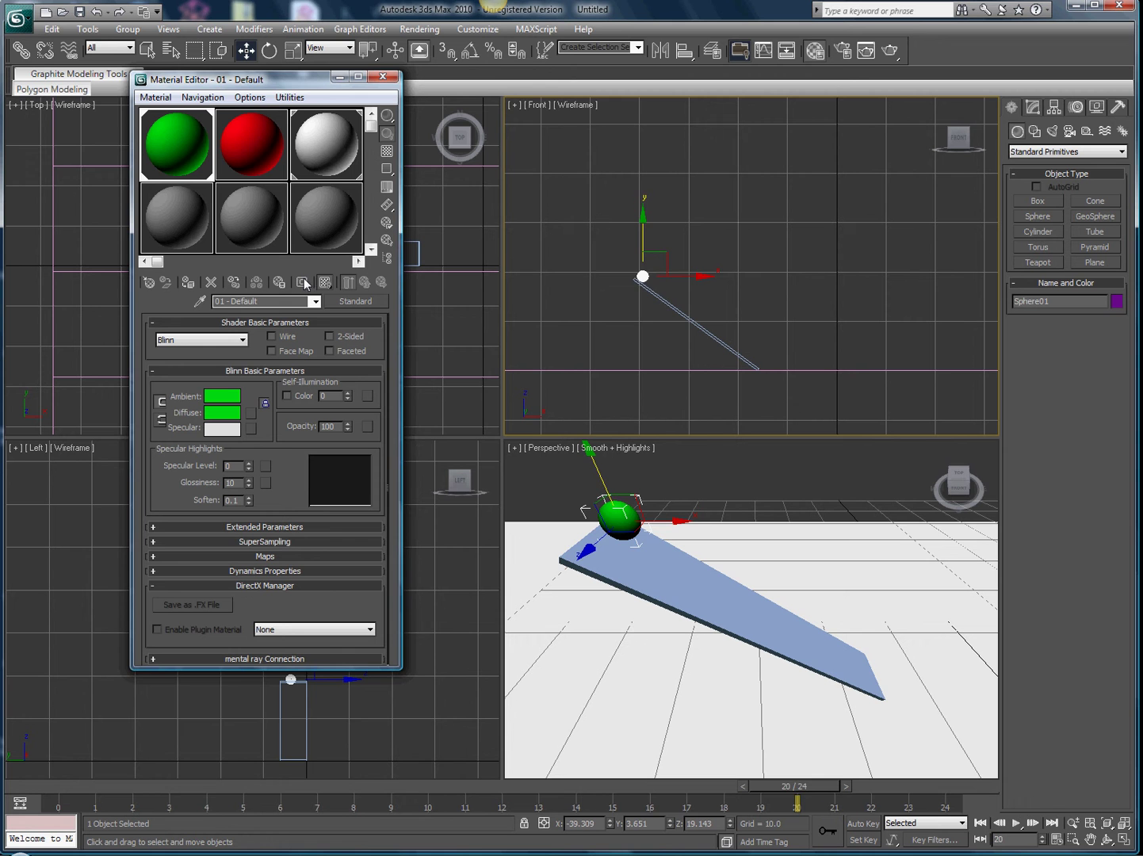
- Assign the red material to the ramp plank and reframe the perspective view
click(662, 297)
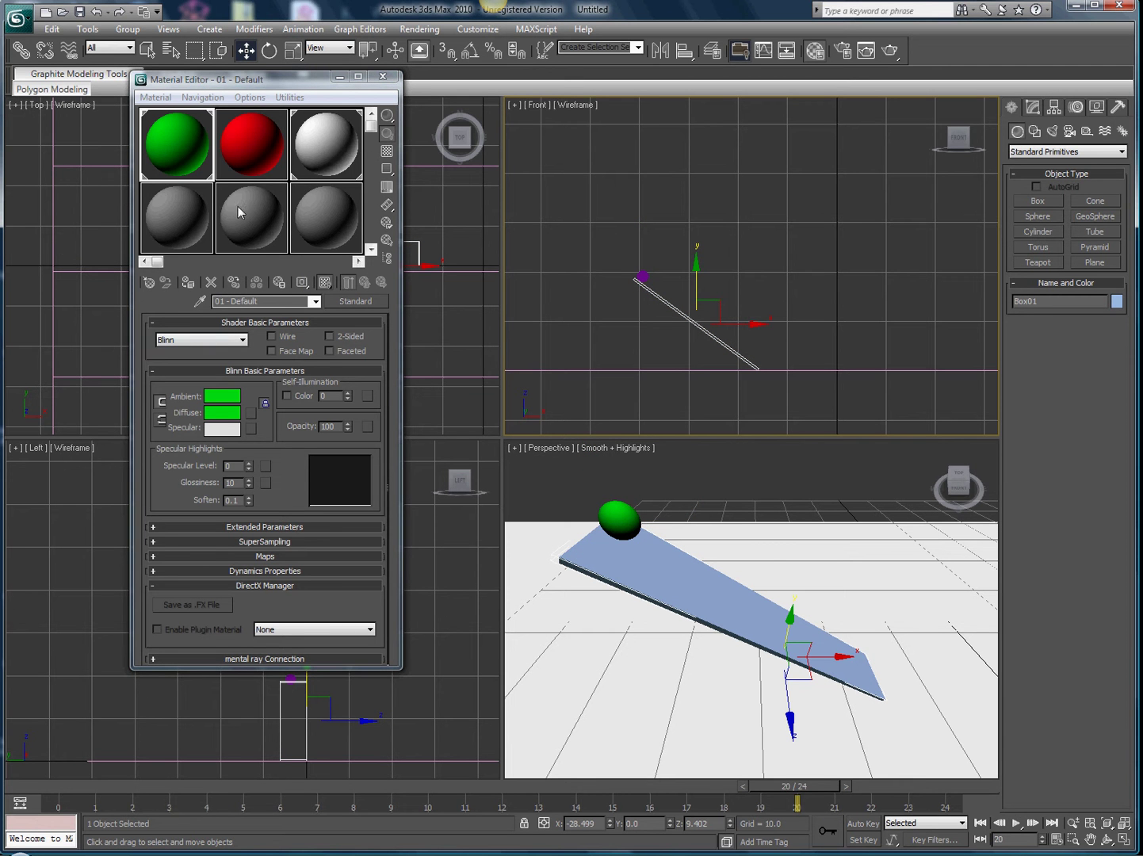
click(251, 145)
click(188, 283)
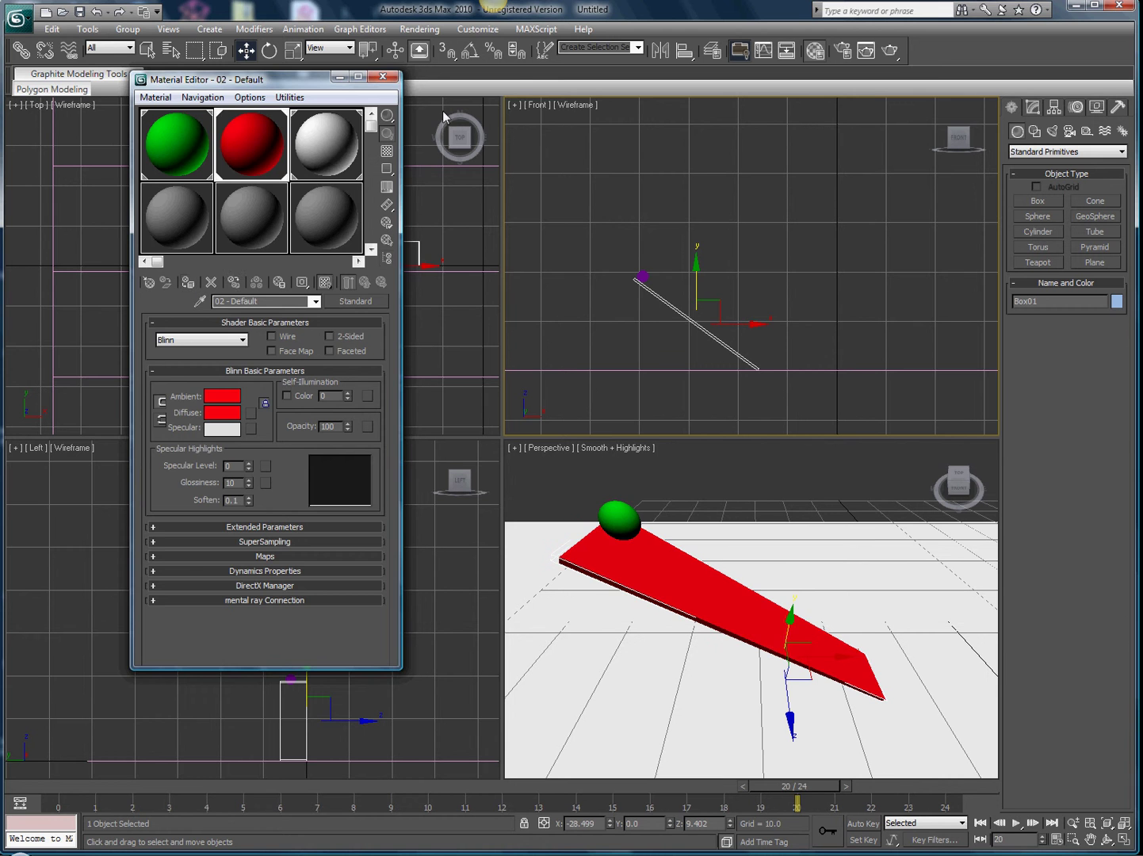
click(339, 76)
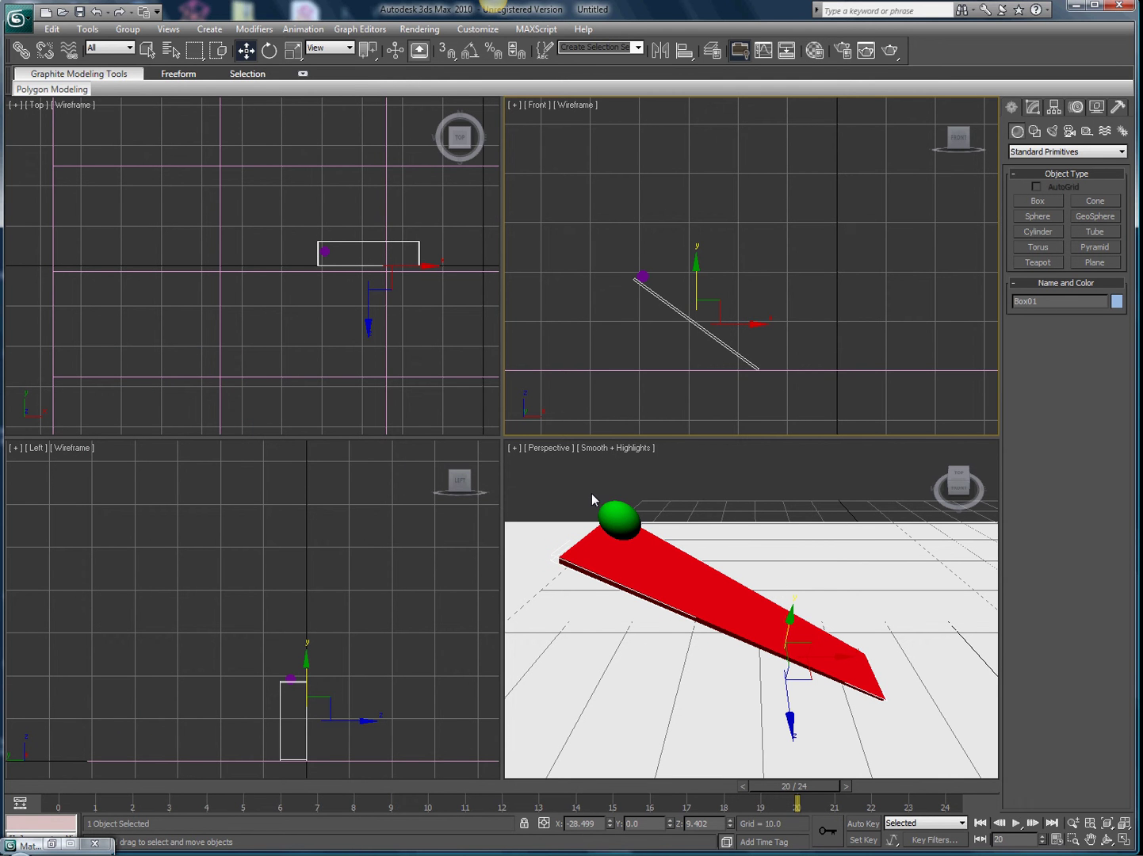
mouse_move(694, 513)
middle_down()
mouse_move(722, 618)
mouse_move(684, 527)
mouse_move(707, 508)
mouse_move(702, 500)
middle_up()
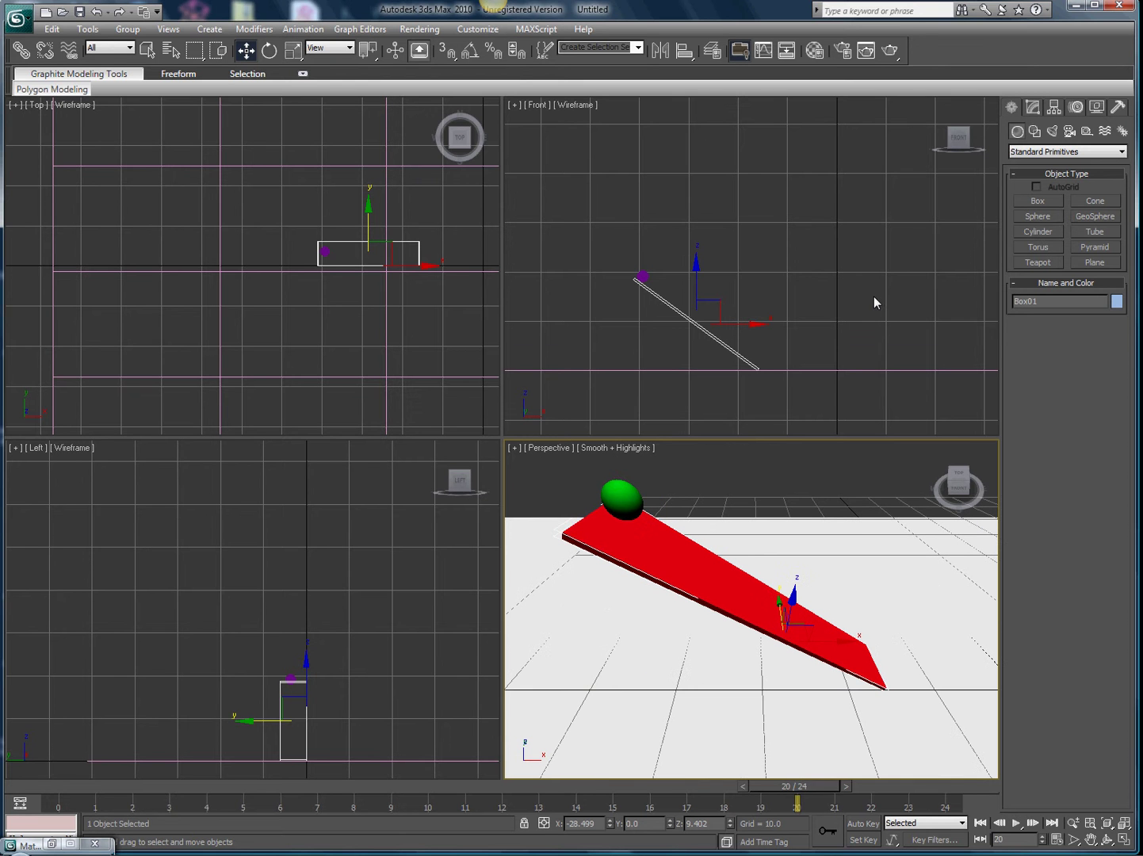
- Place a target camera, Camera01, in the Front view
click(1068, 132)
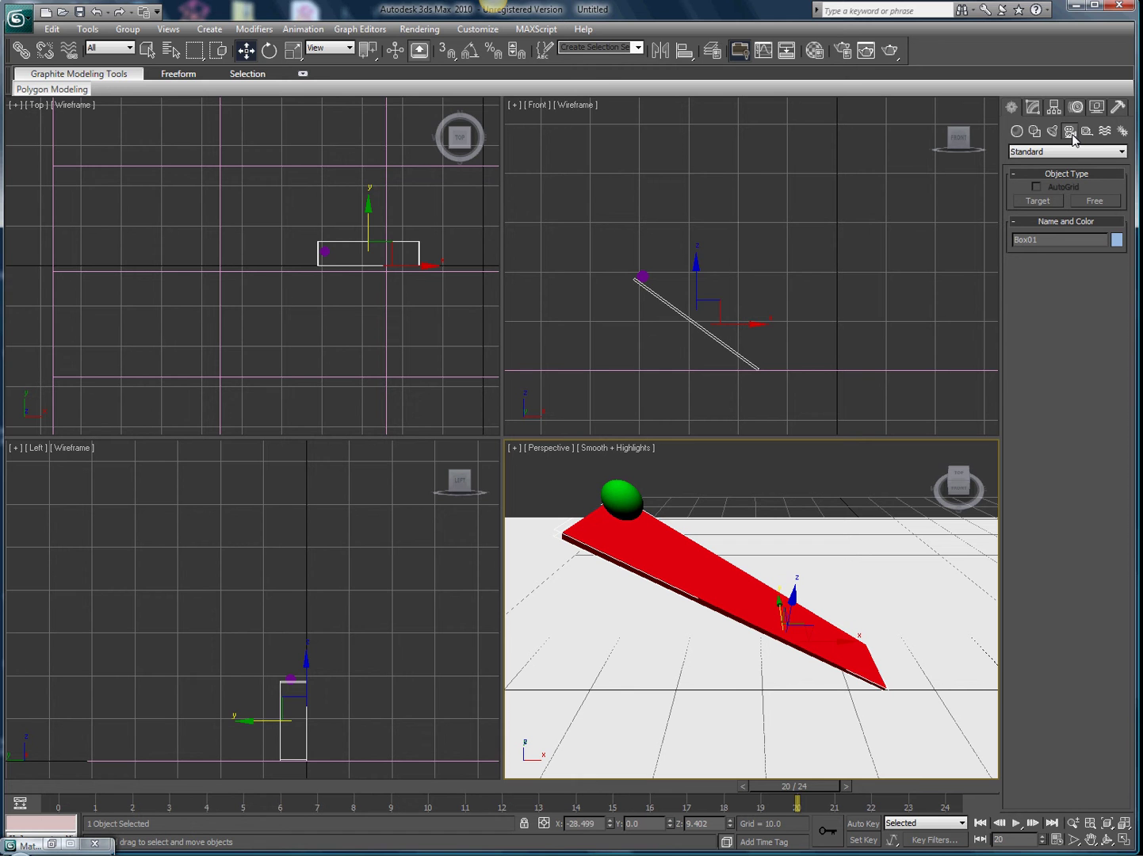
click(1038, 200)
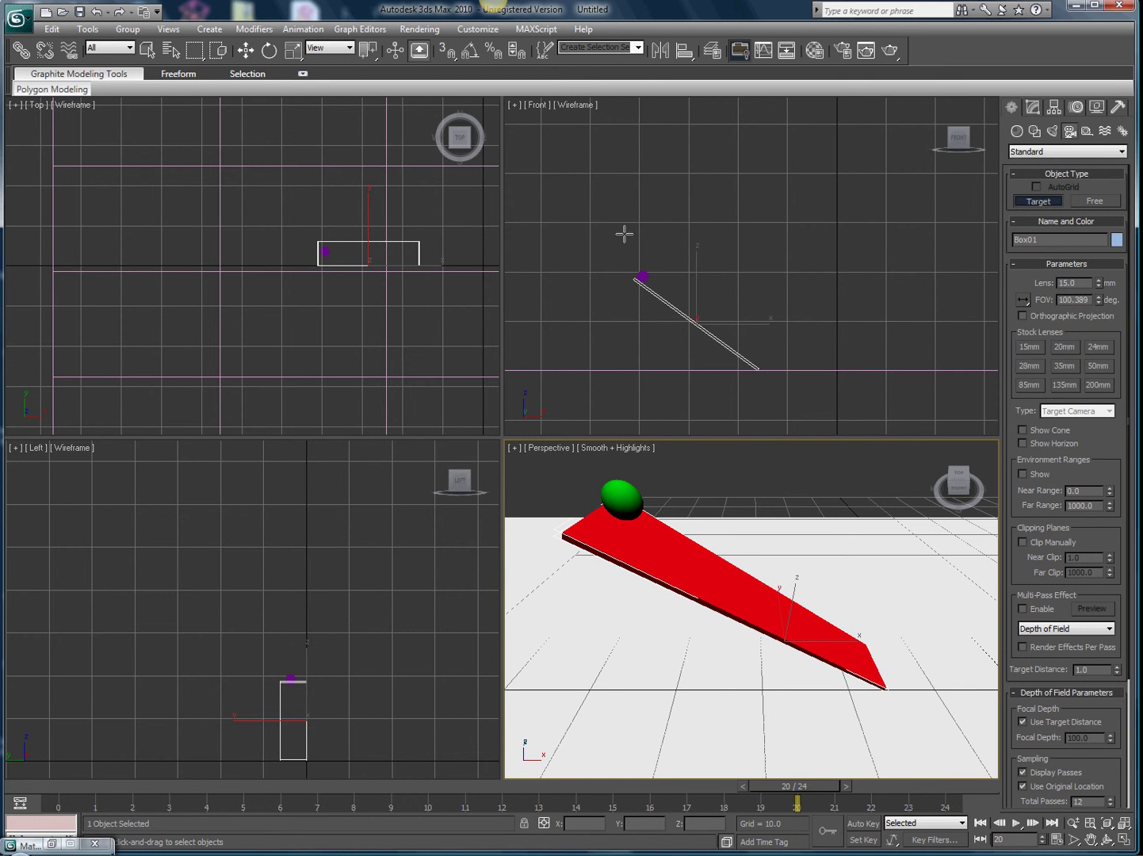
drag(632, 230, 644, 275)
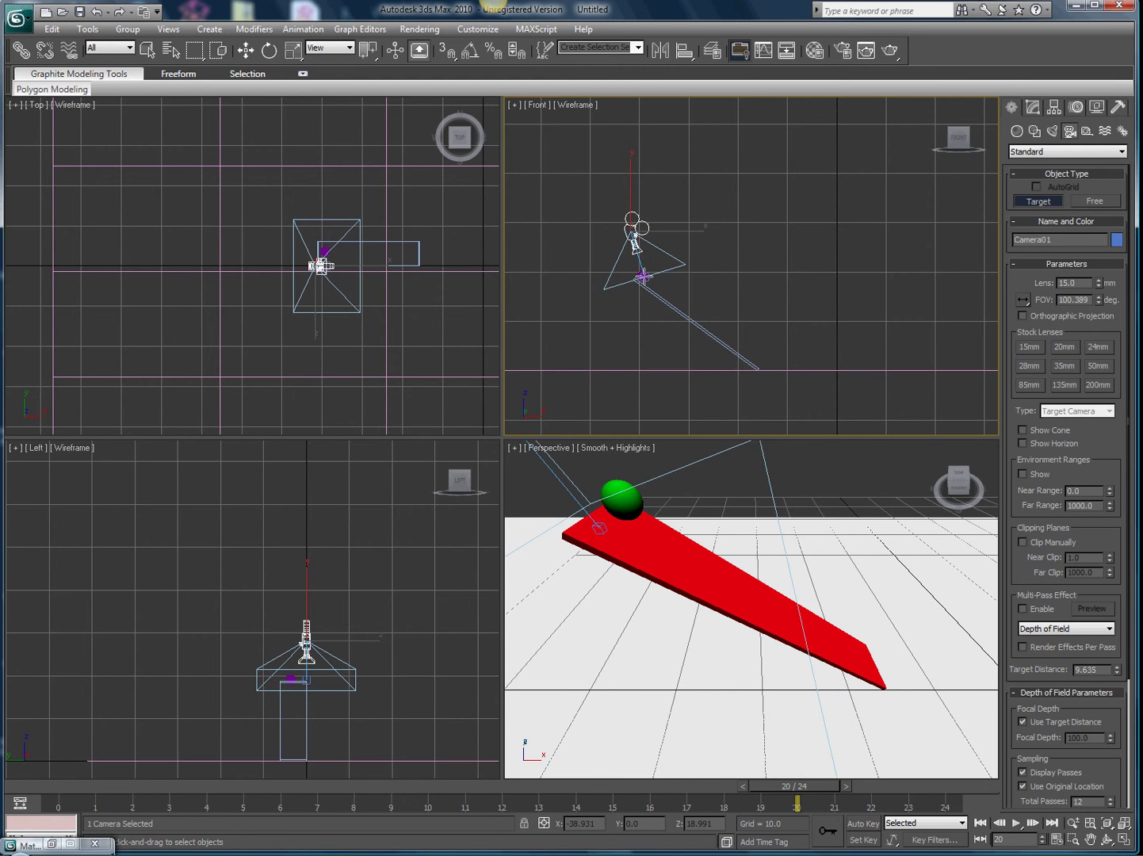
scroll(648, 292, up, 6)
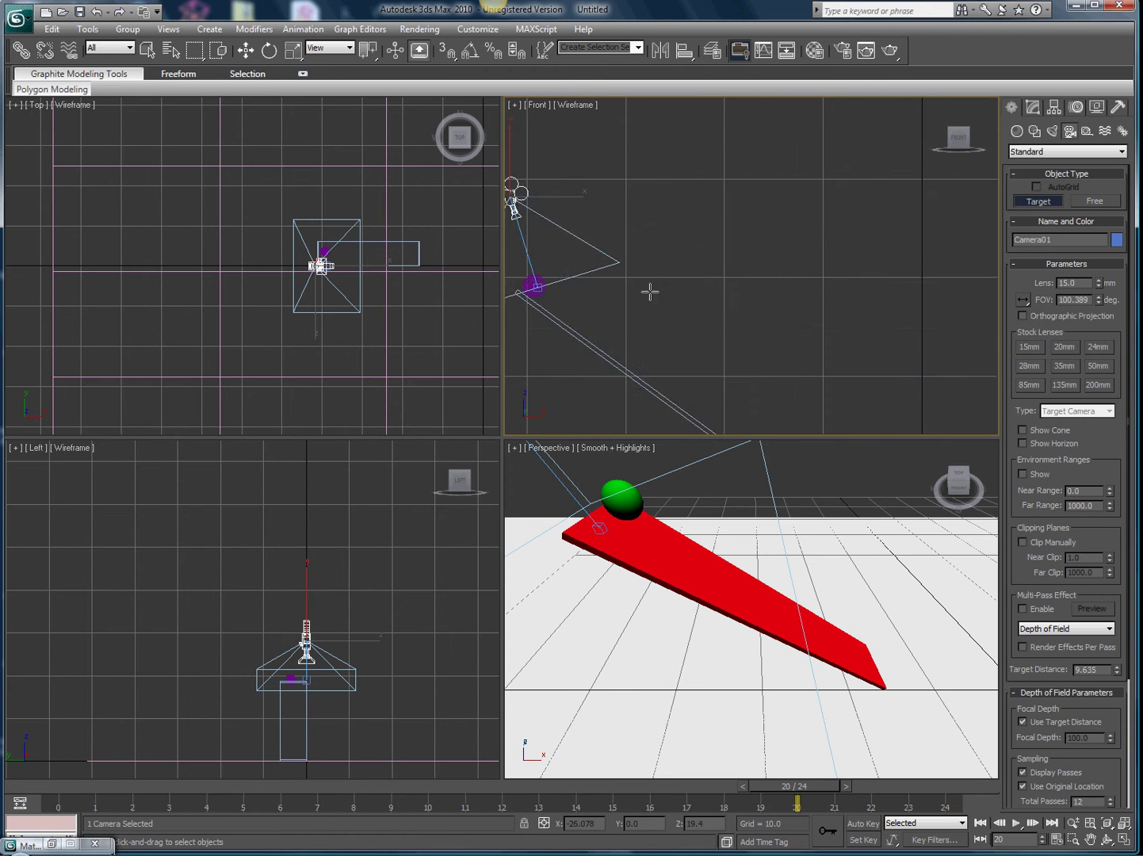
scroll(609, 304, down, 6)
mouse_move(735, 300)
middle_down()
mouse_move(758, 316)
mouse_move(745, 327)
mouse_move(744, 300)
middle_up()
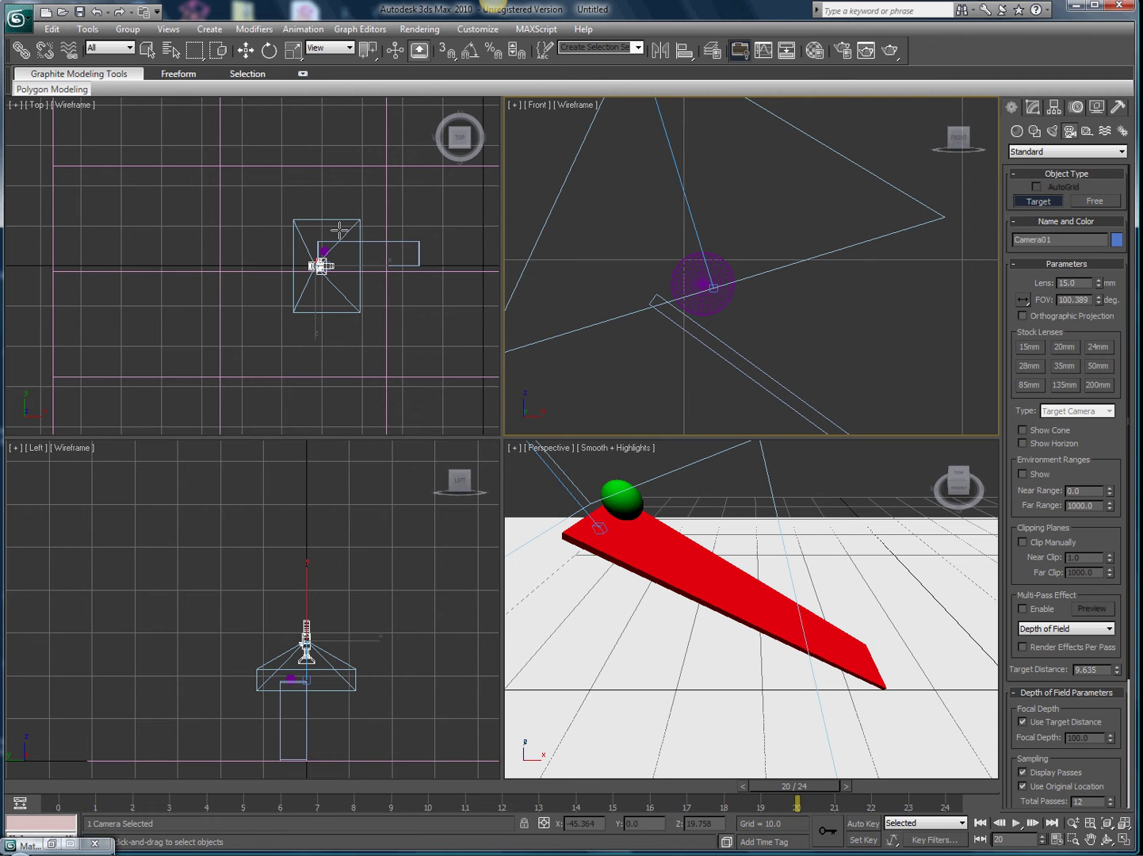
scroll(388, 575, up, 5)
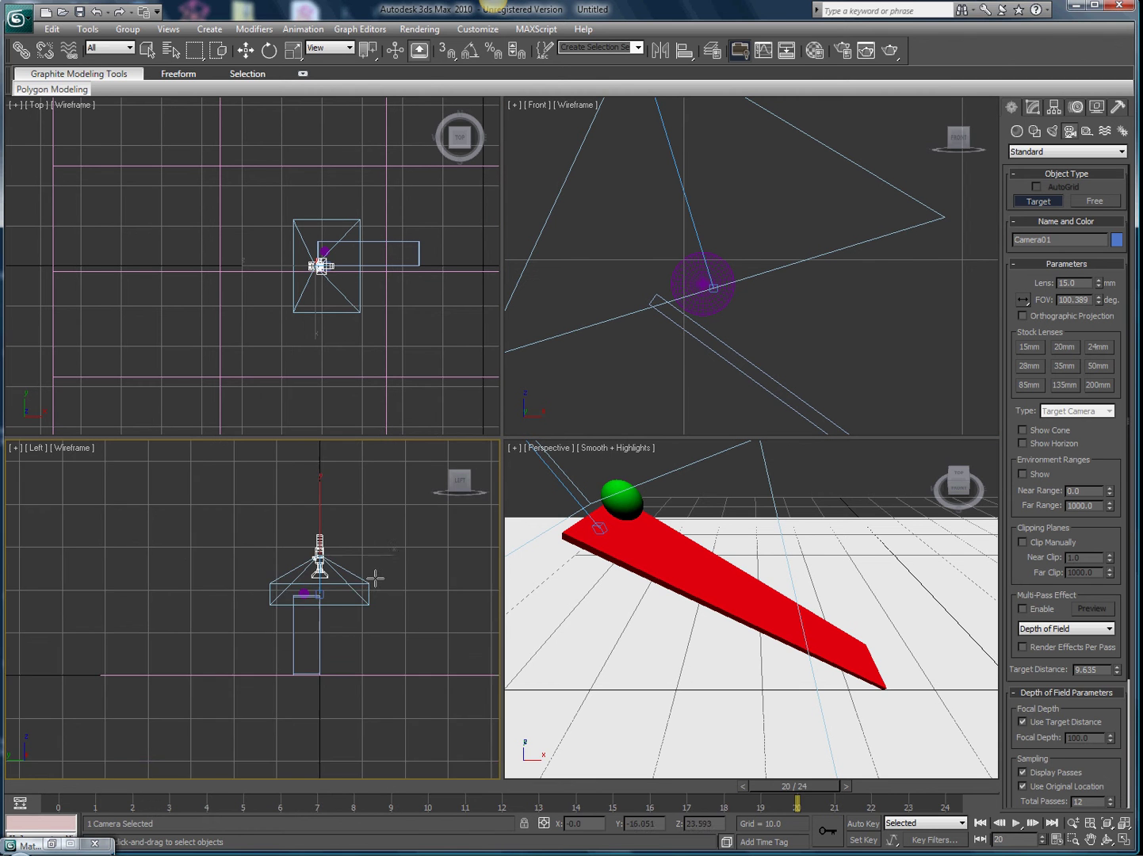
scroll(352, 594, down, 3)
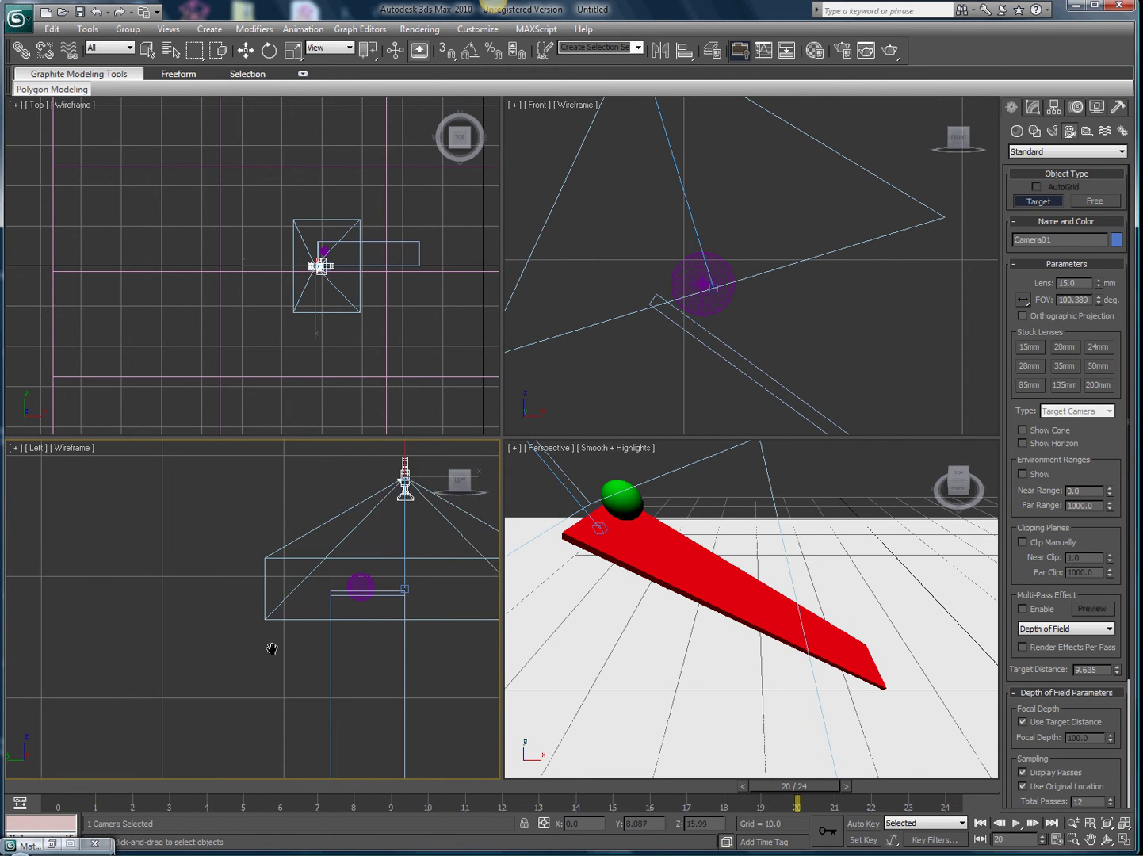
- Move Camera01's target onto the green sphere
click(245, 49)
click(358, 624)
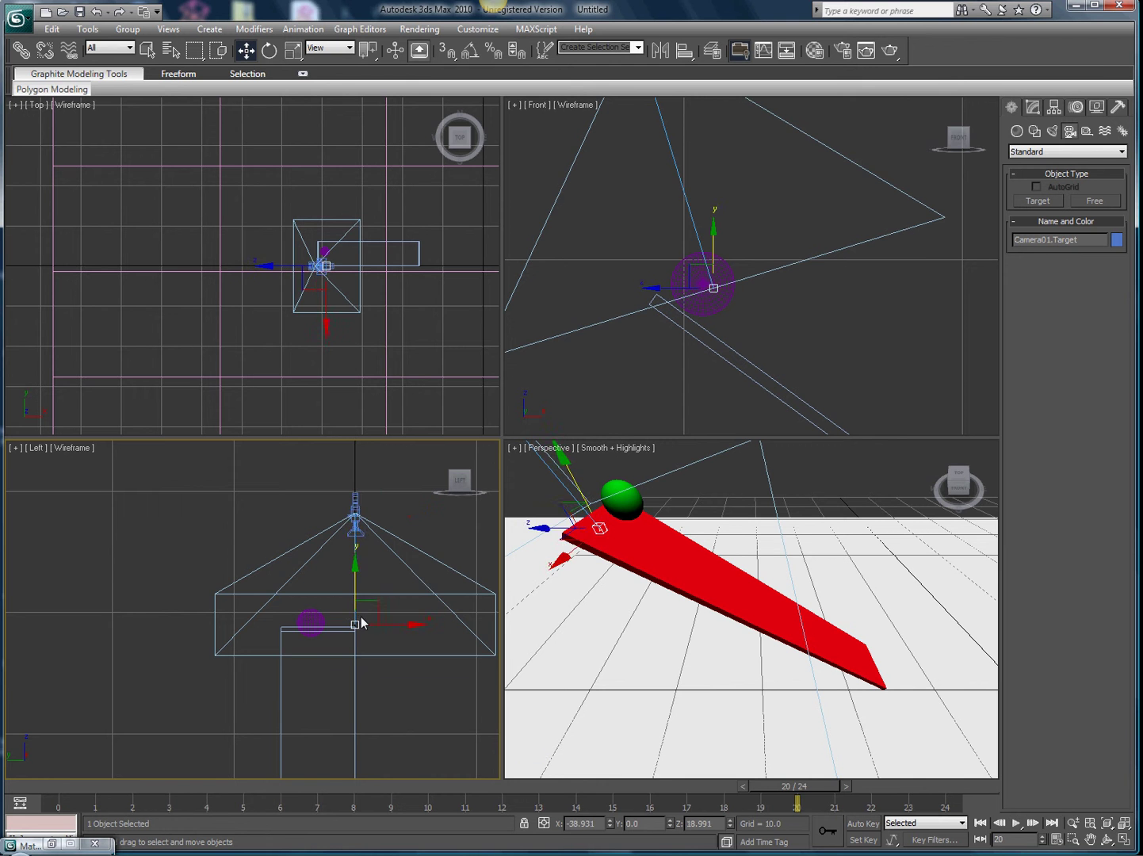
drag(378, 604, 339, 599)
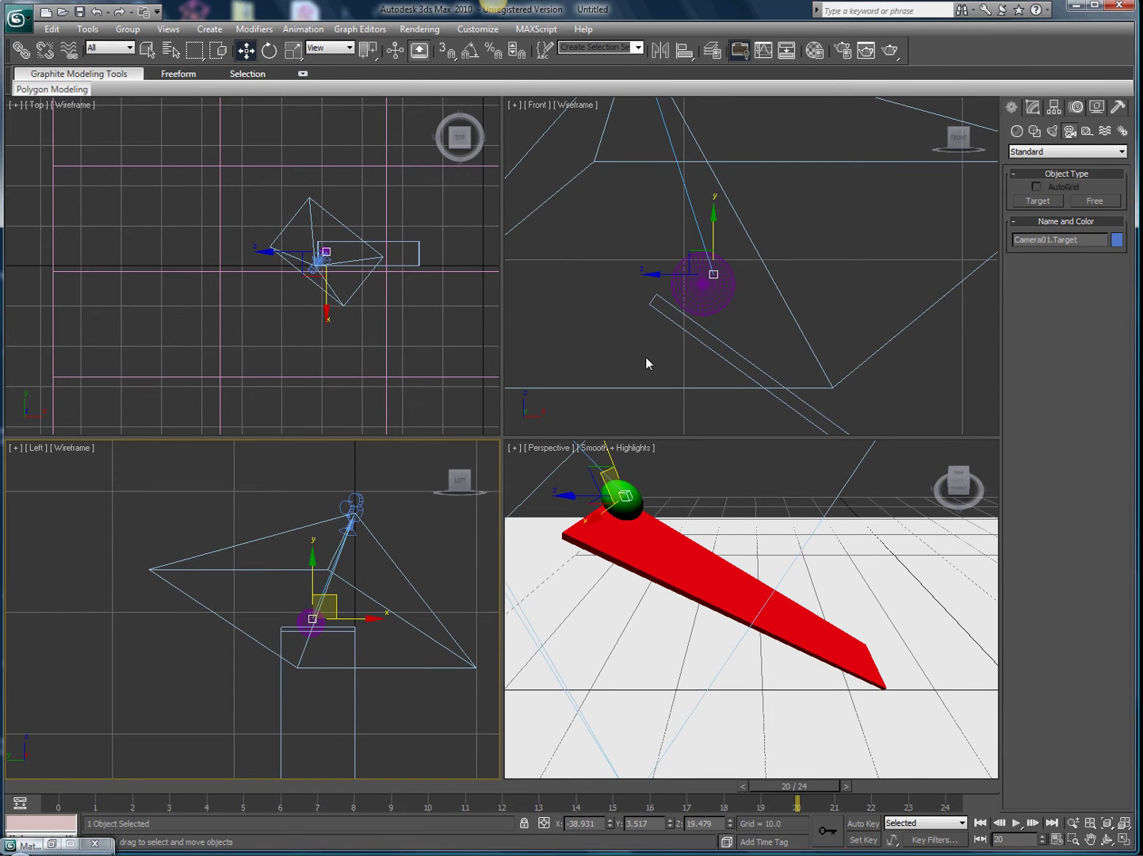
click(713, 246)
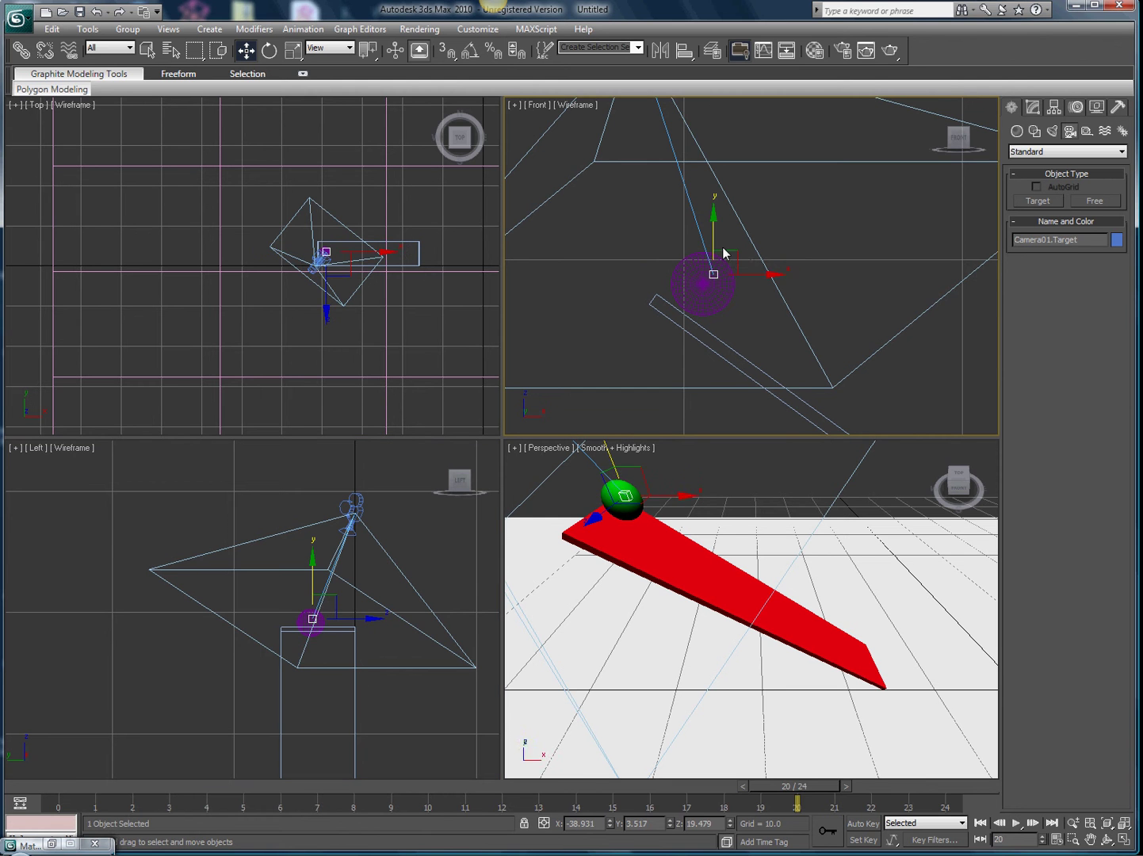
click(722, 269)
click(711, 273)
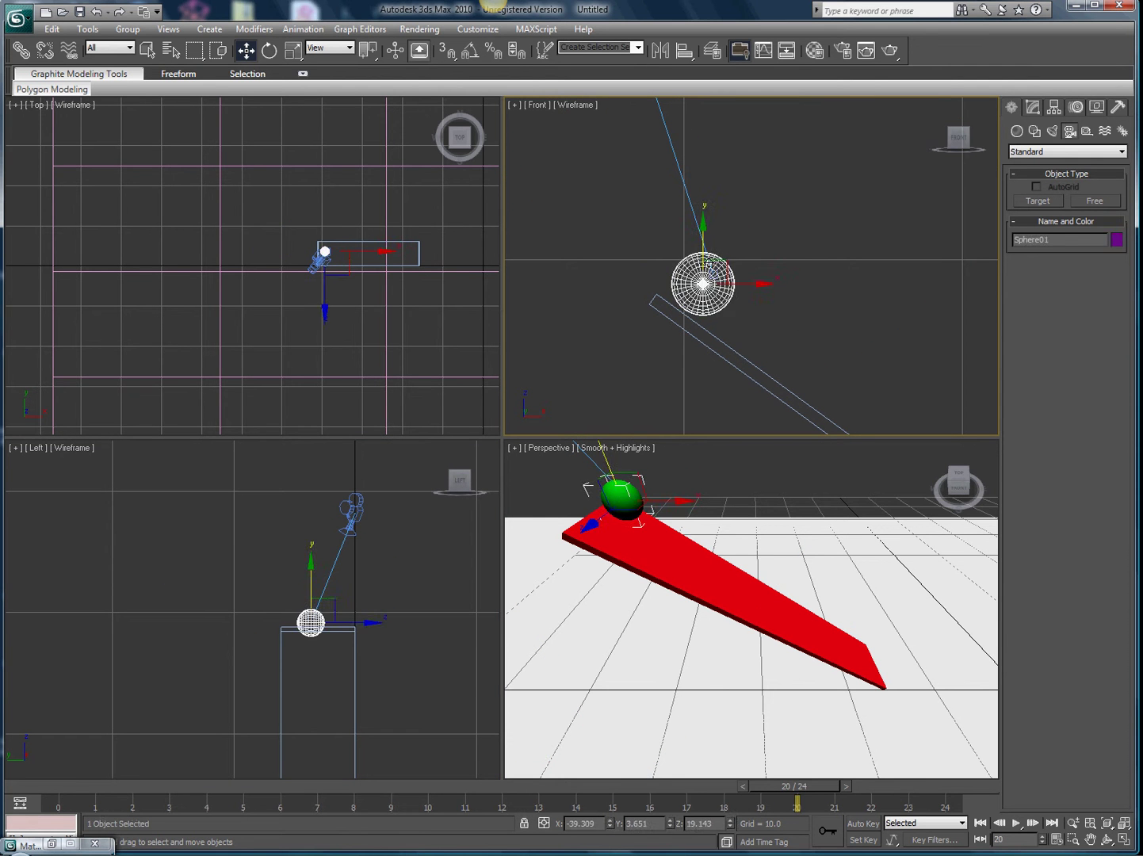
click(699, 229)
click(717, 273)
click(700, 233)
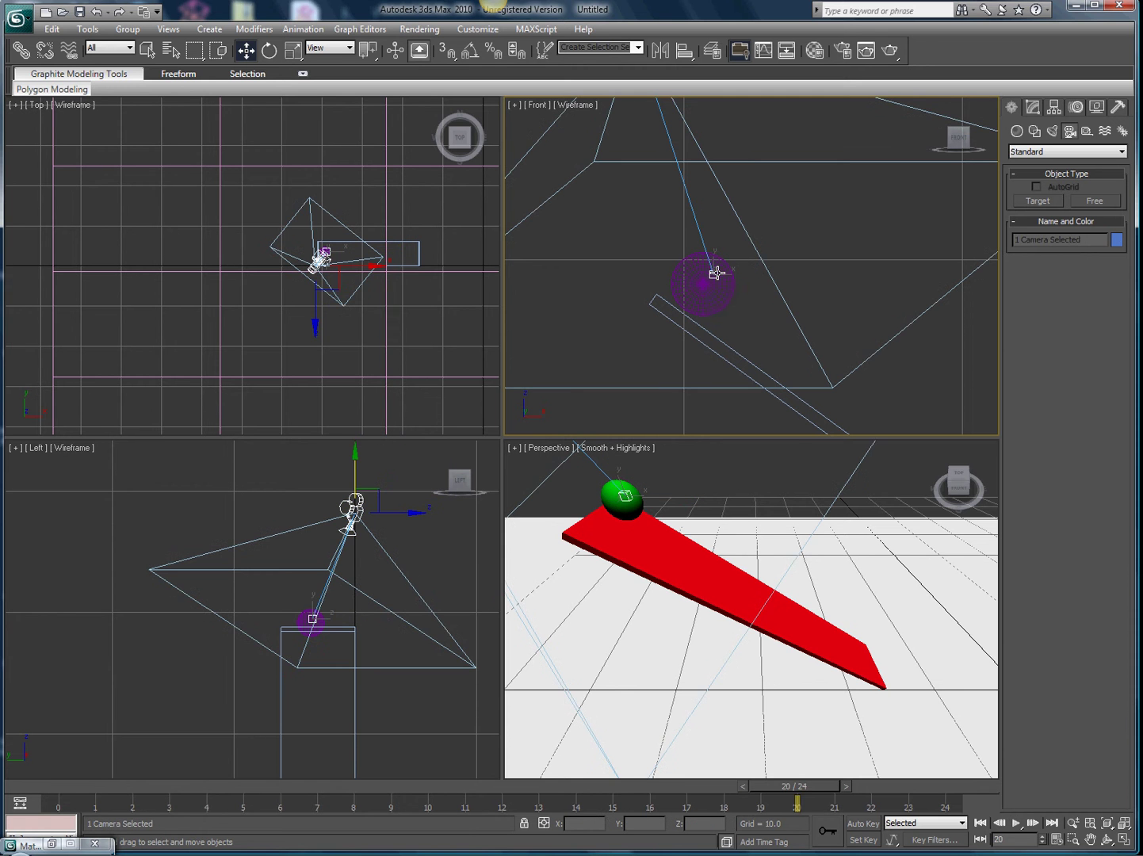
click(716, 273)
click(795, 420)
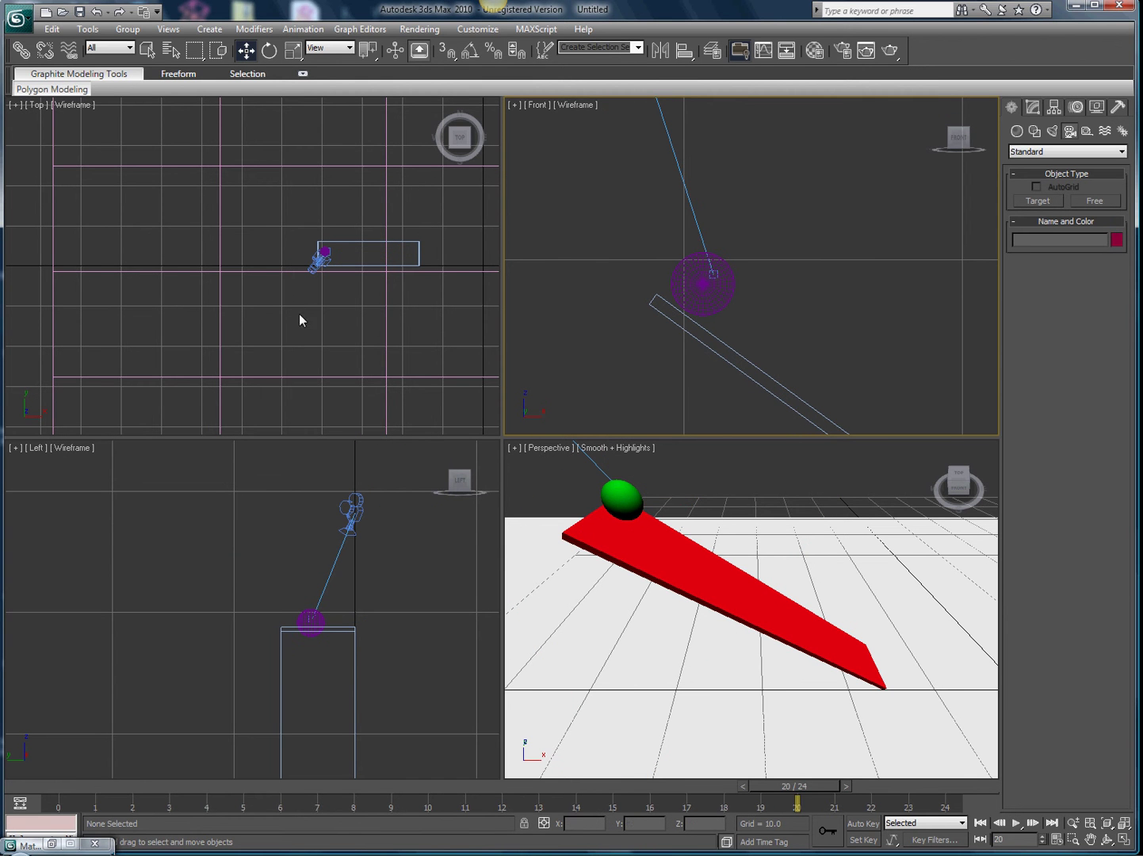
- Raise Camera01 up and to the right, above the top of the ramp
scroll(745, 242, down, 2)
scroll(743, 243, down, 2)
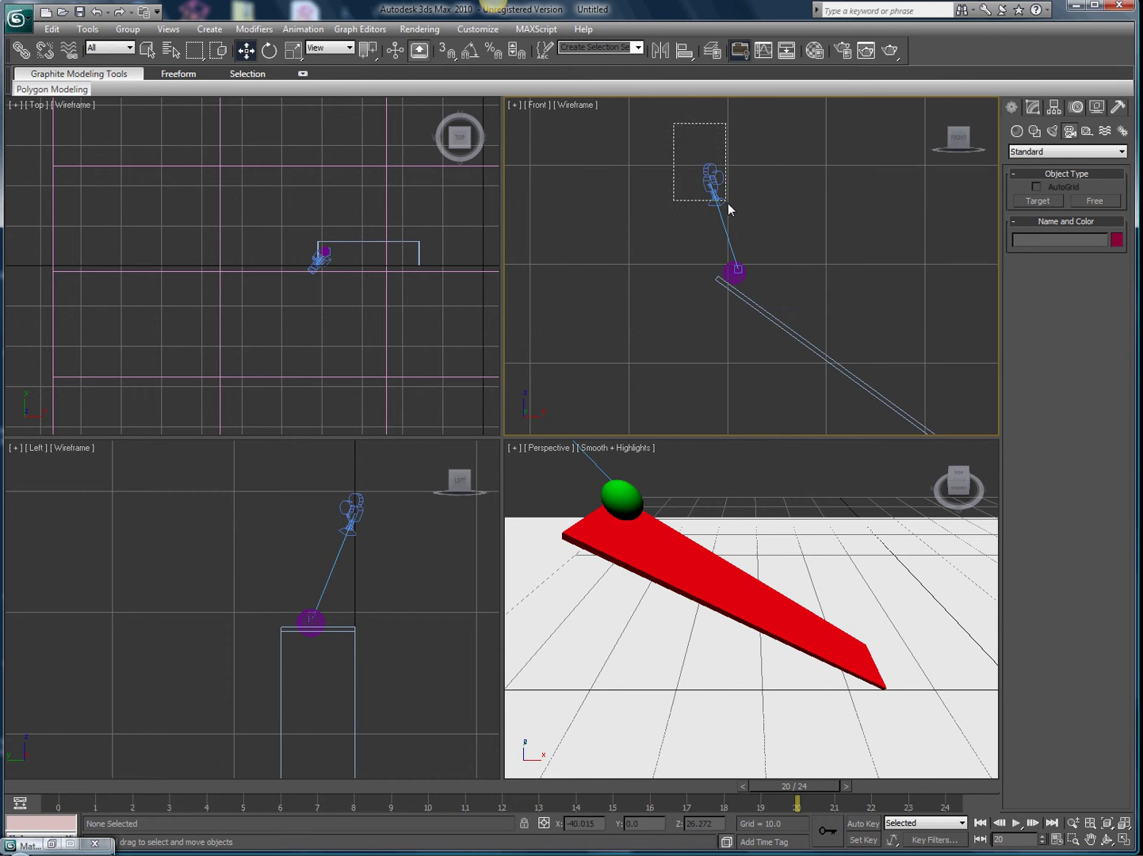
click(719, 179)
drag(721, 176, 800, 130)
- Switch the bottom-right Perspective view to look through Camera01
click(540, 463)
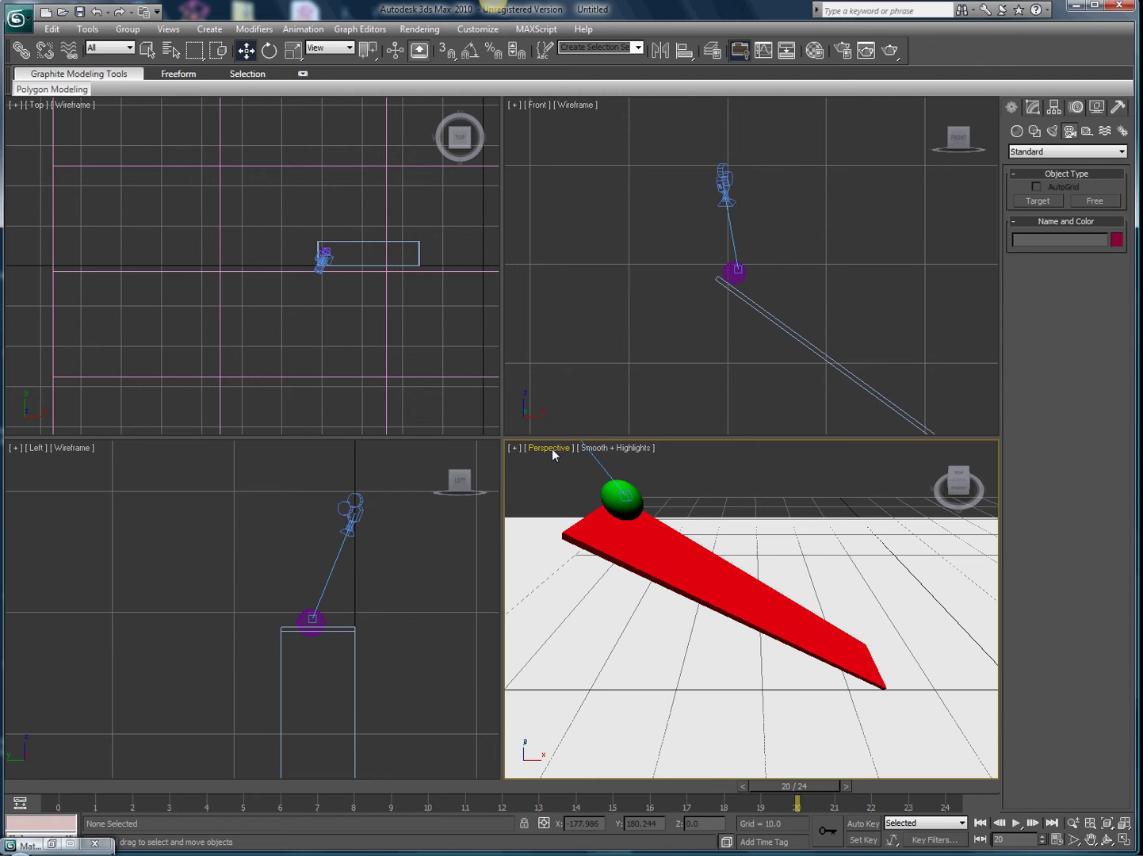
click(552, 448)
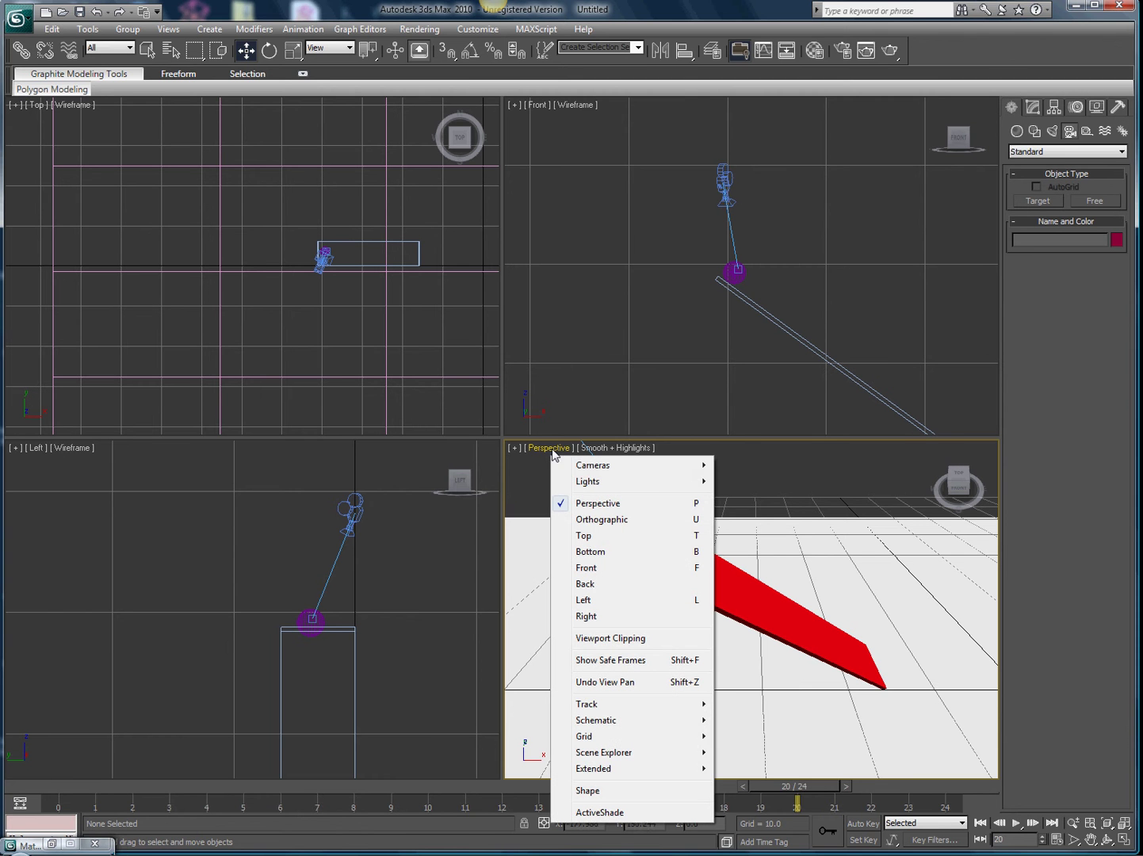
mouse_move(645, 473)
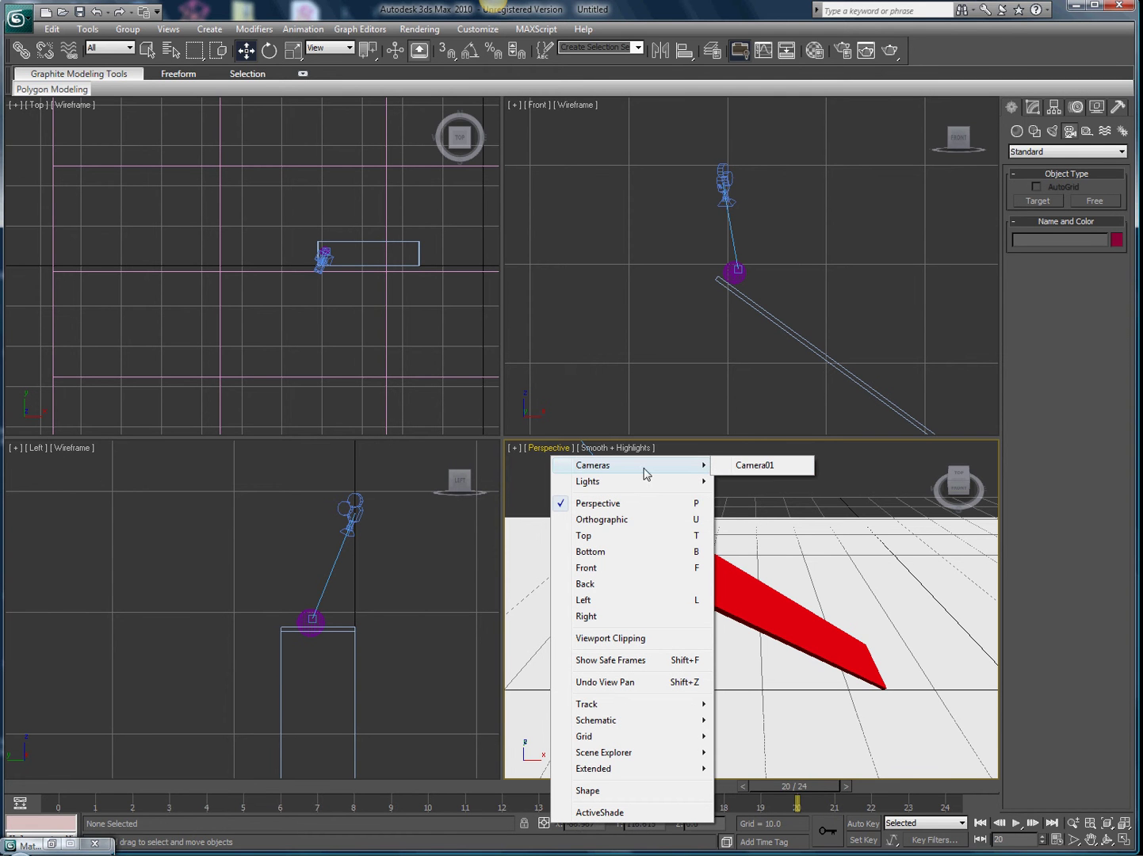
click(755, 466)
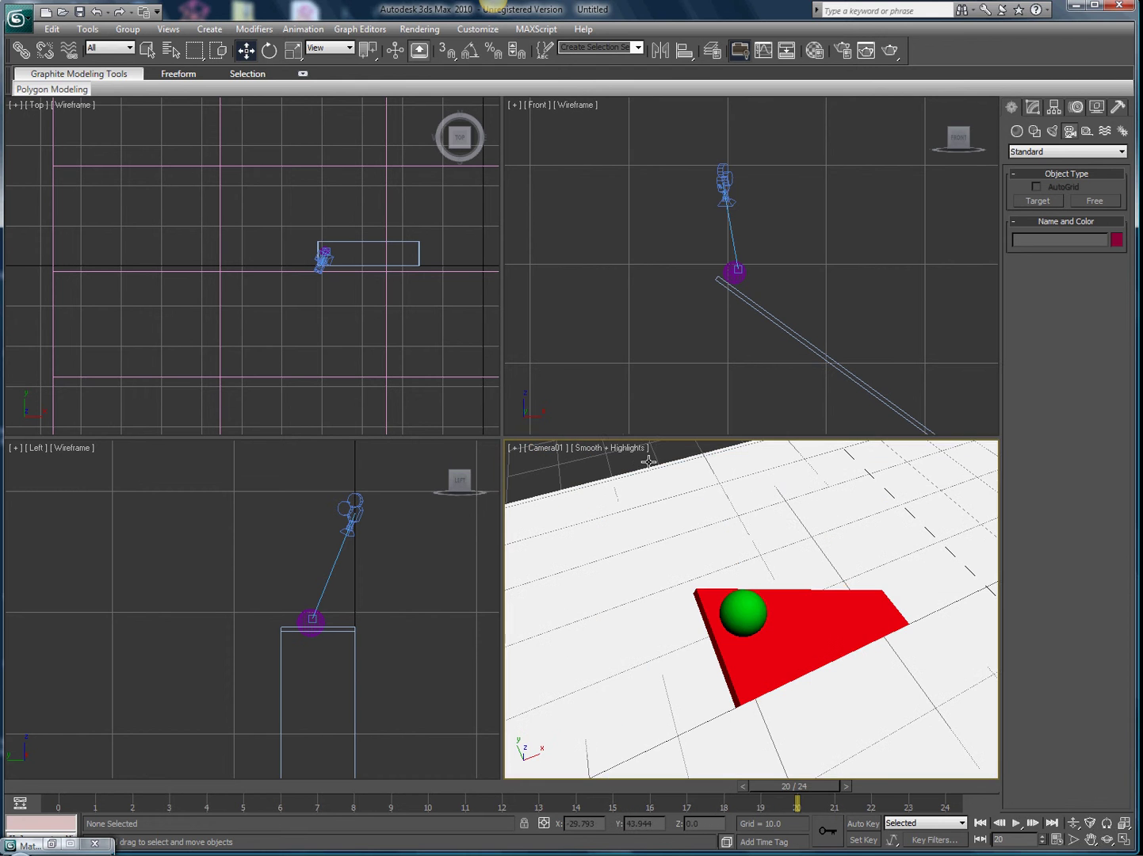
- Move Camera01 closer in the Front view so the sphere is framed
click(737, 142)
click(731, 174)
drag(732, 173, 713, 222)
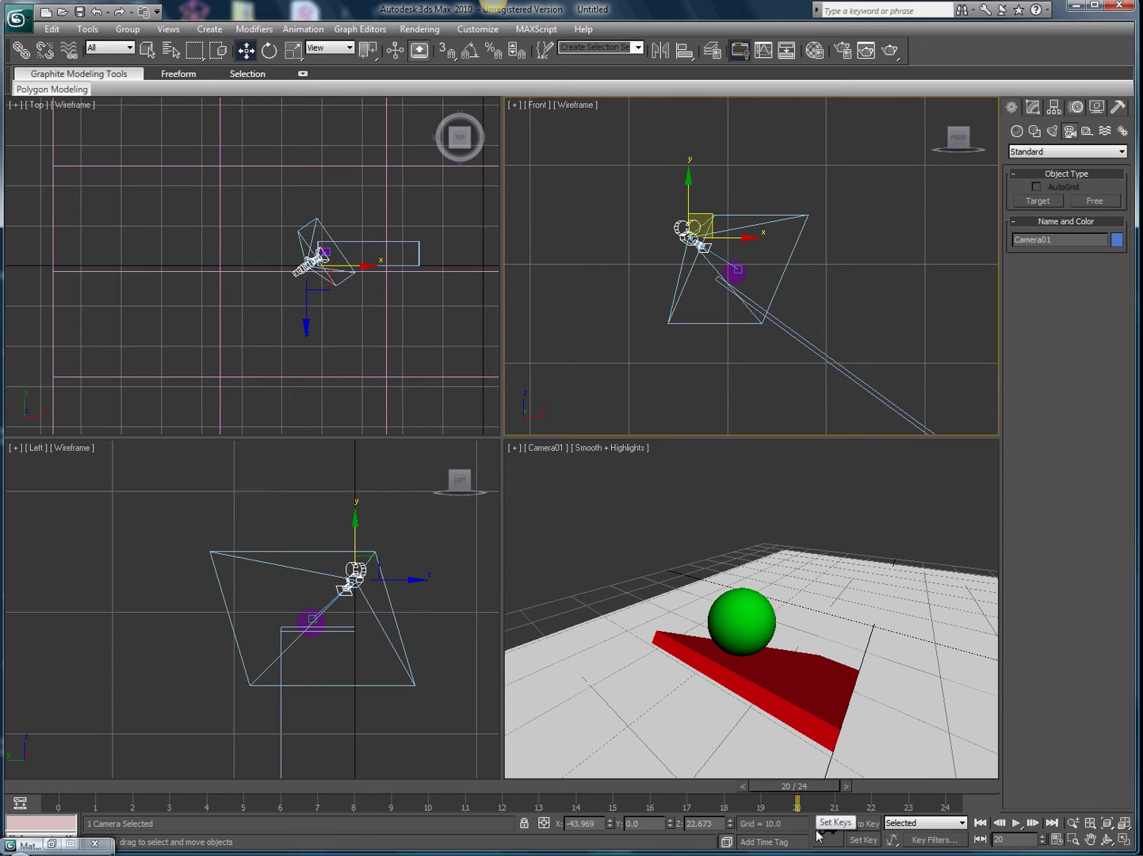
drag(809, 786, 4, 774)
- Return to frame 0 and confirm the Time Configuration range of 0–24 at 30 fps
key(w)
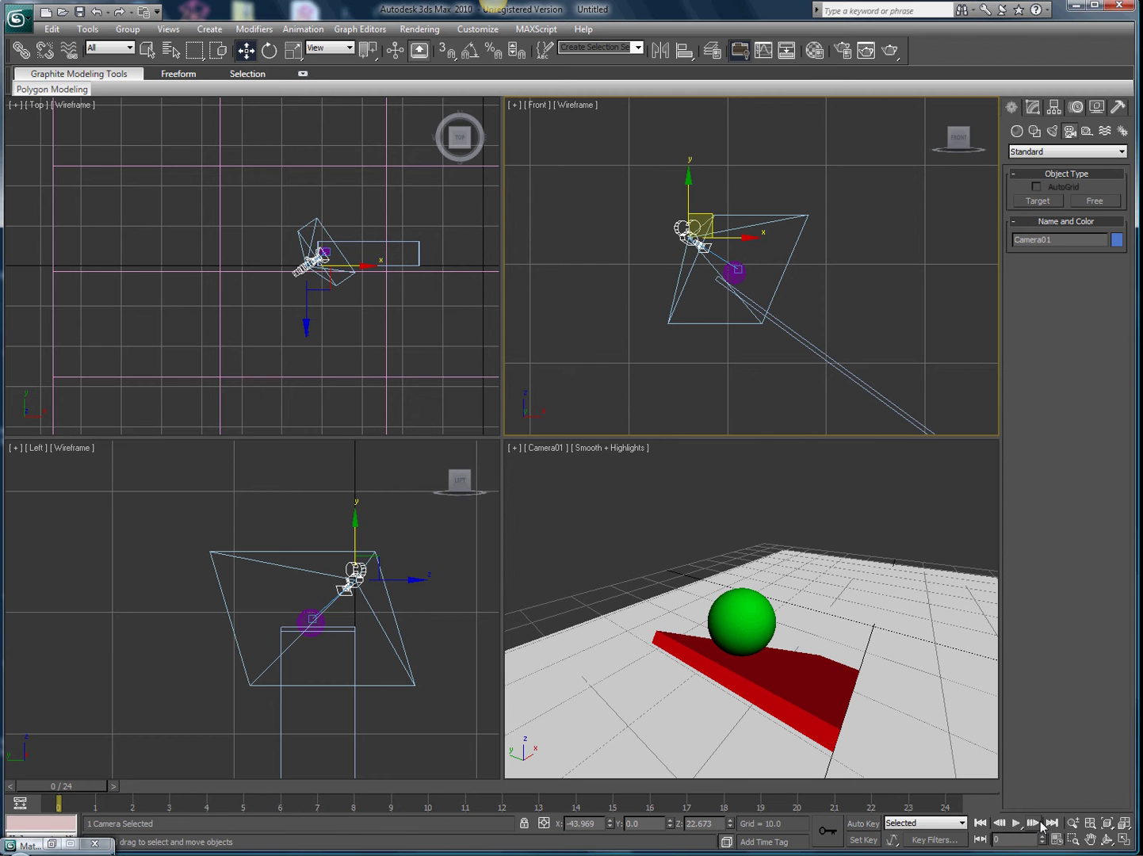
click(1056, 839)
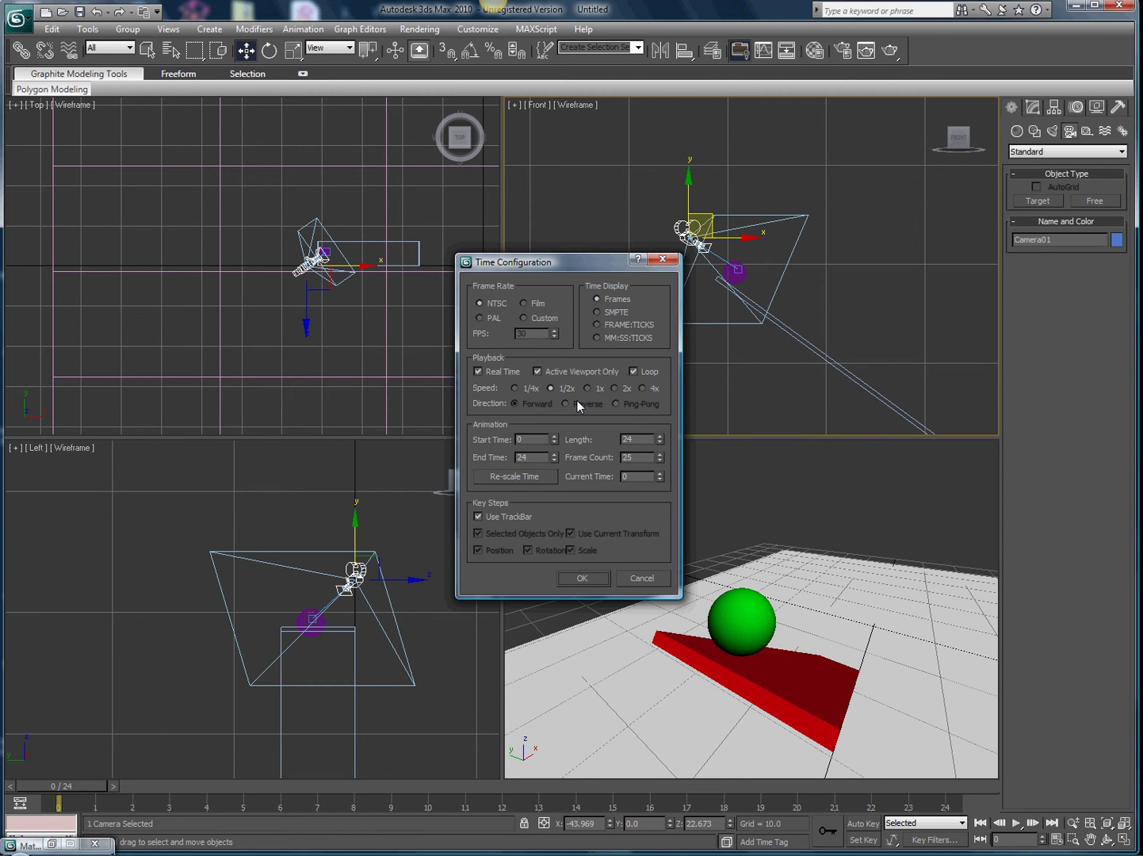
click(586, 578)
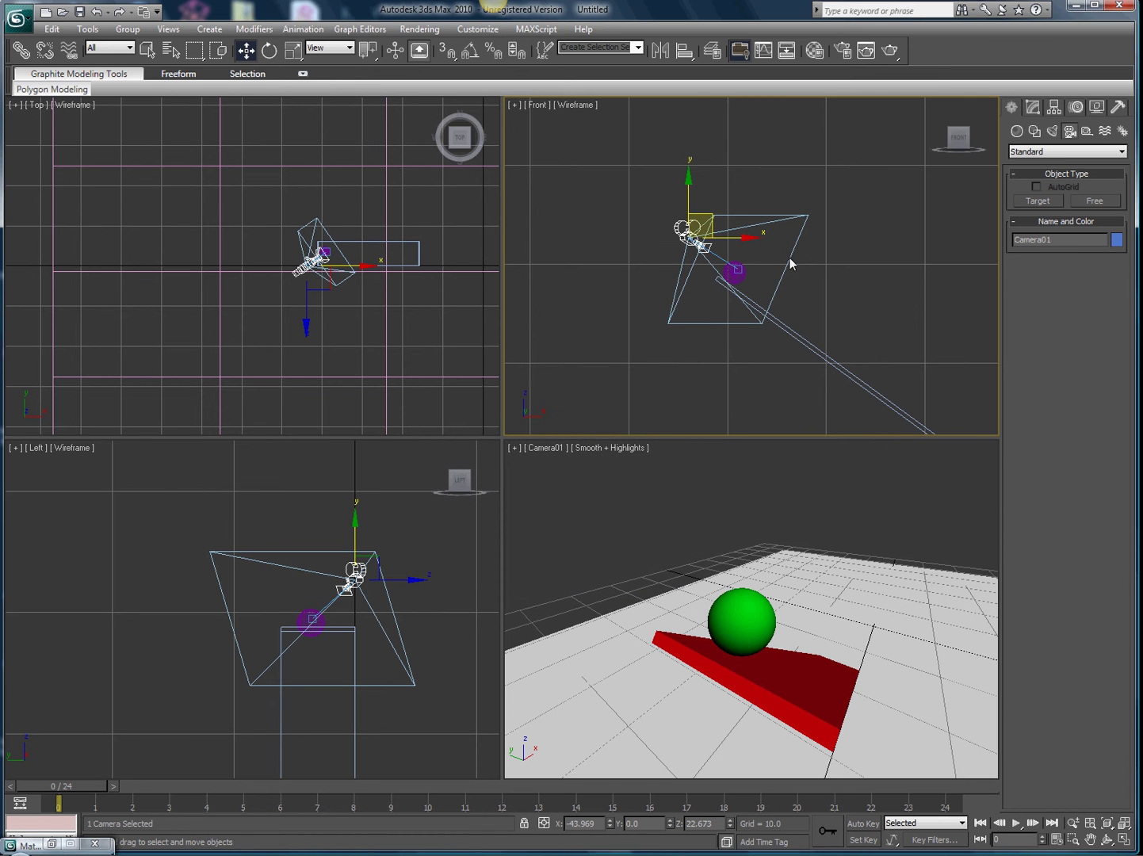
- Turn on Auto Key and, at frame 2, move the sphere and camera down the ramp
scroll(731, 274, up, 6)
middle_drag(668, 303, 725, 257)
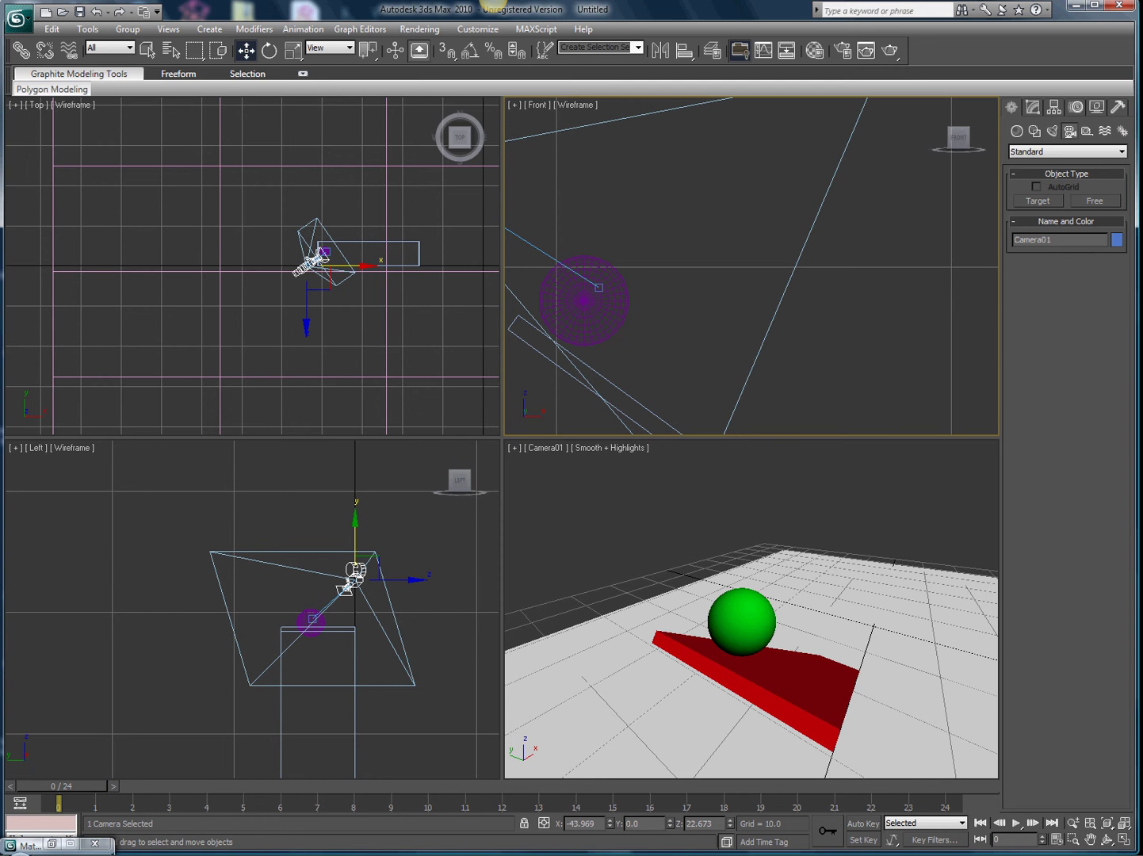
click(859, 823)
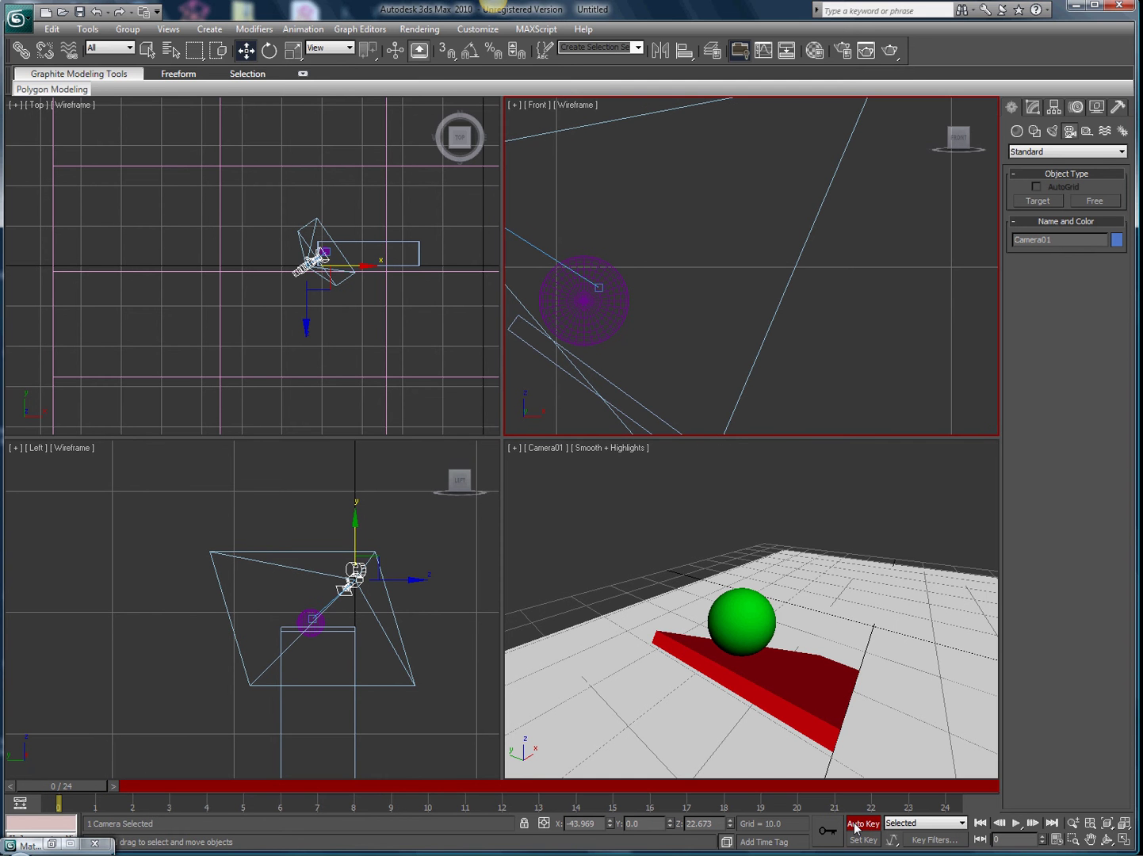
click(911, 823)
drag(77, 782, 150, 781)
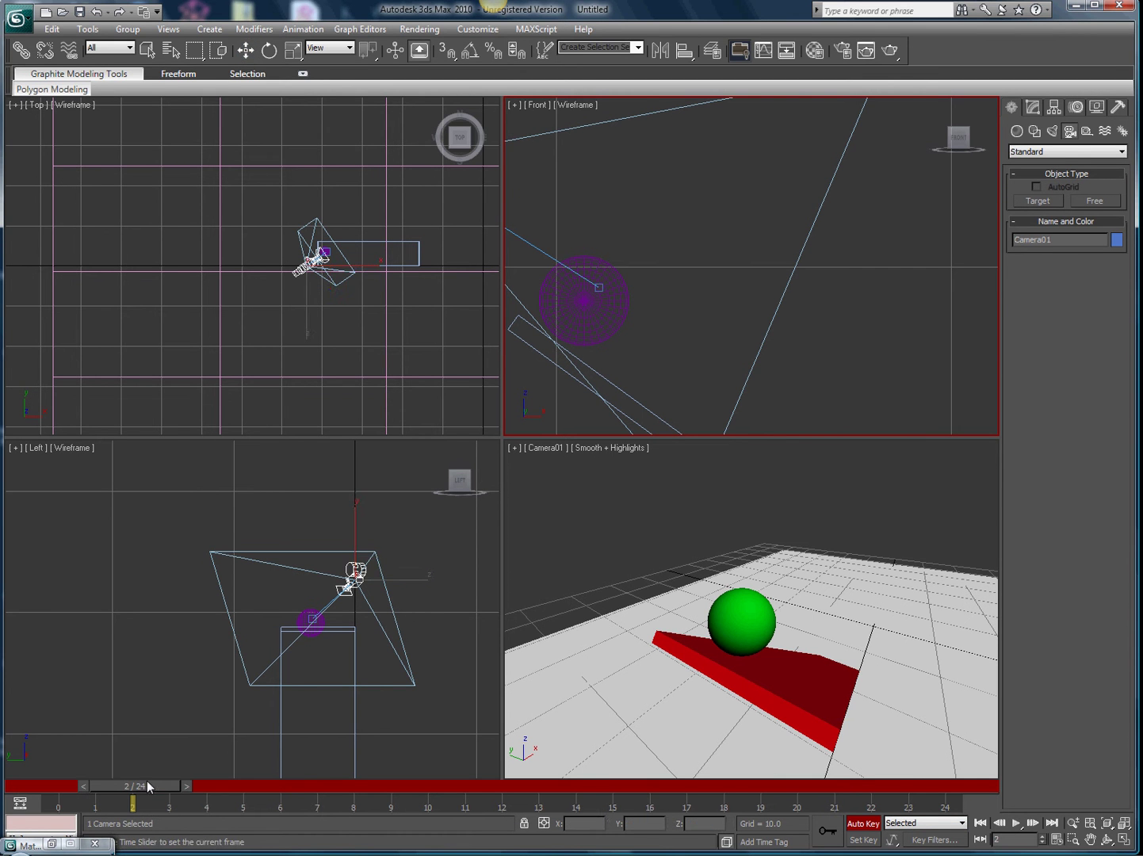
click(596, 275)
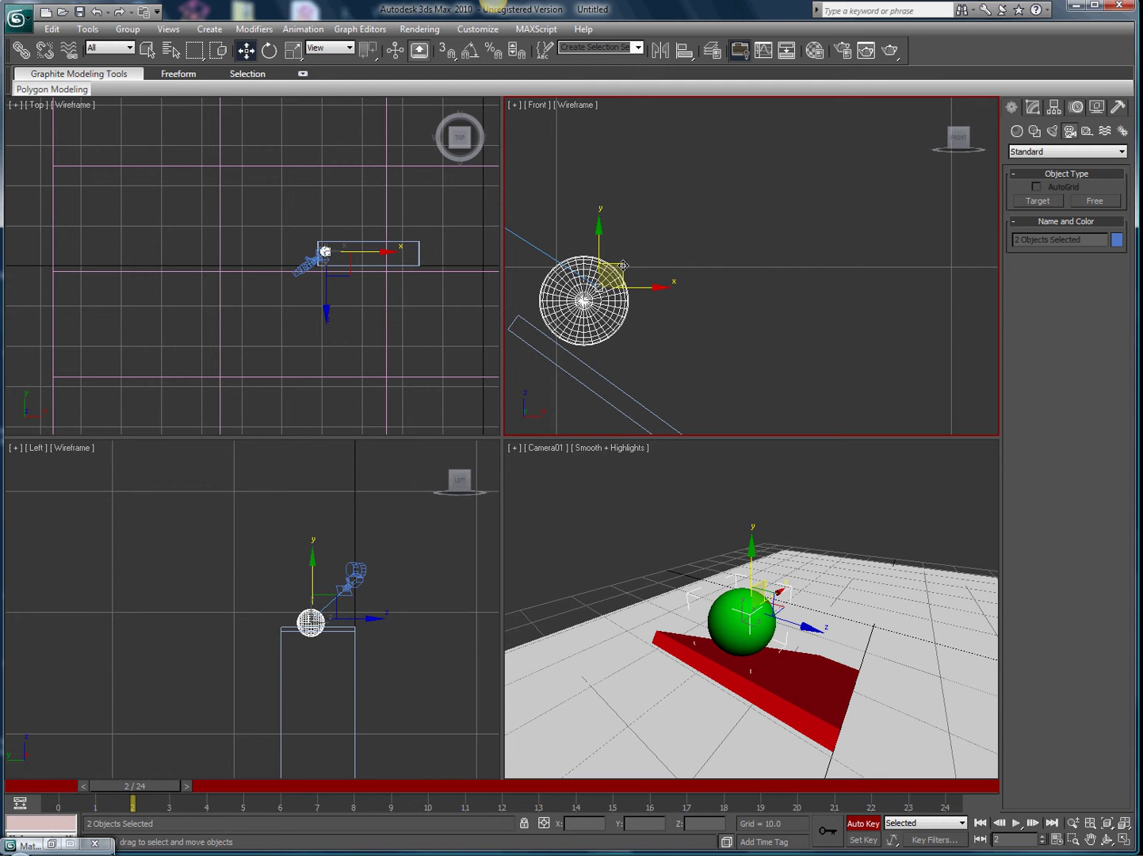
drag(617, 269, 695, 326)
scroll(684, 269, down, 3)
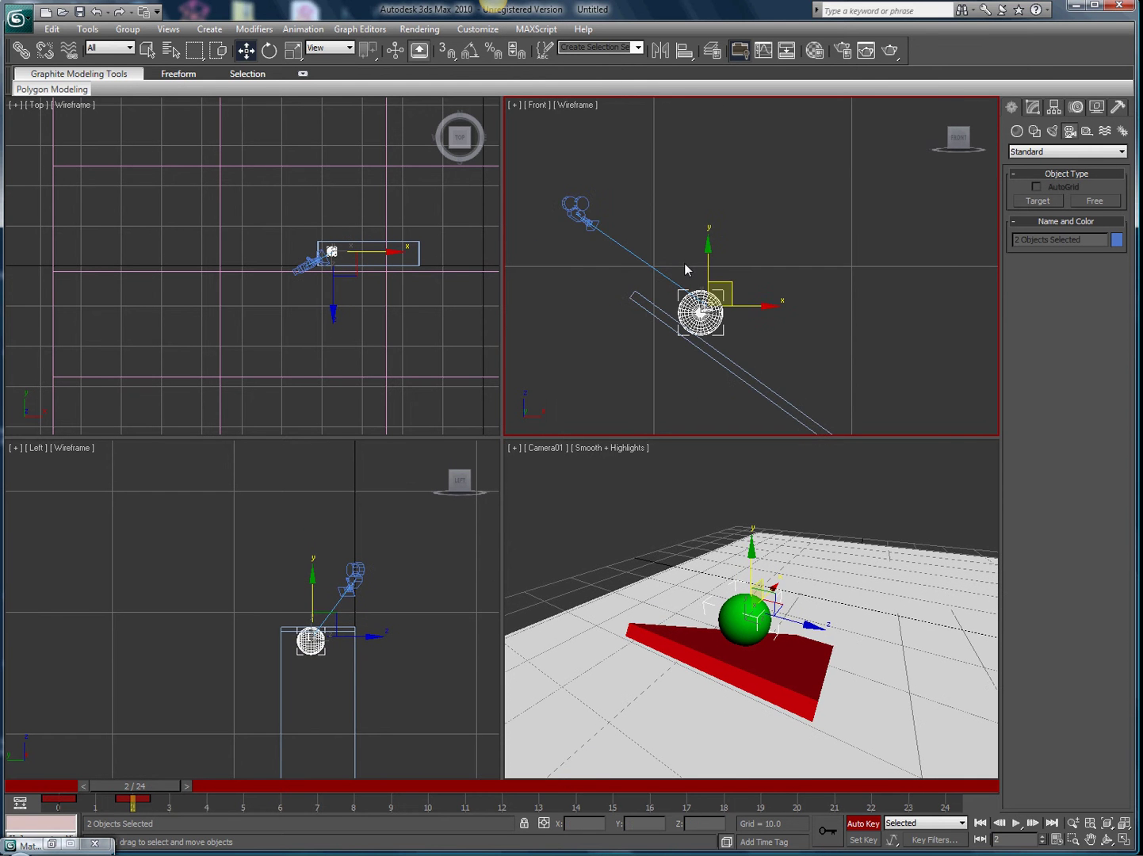
click(535, 177)
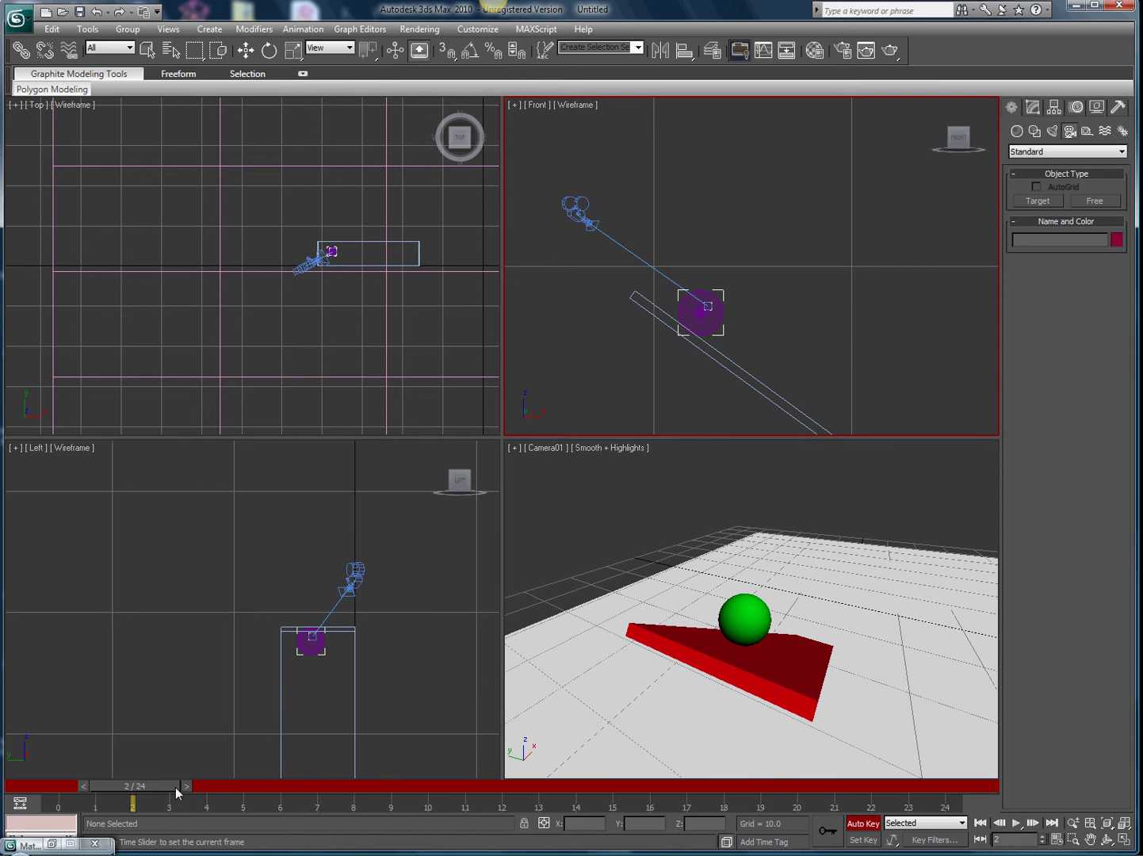
- At frame 4, move Camera01 right and down to follow the sphere, then go to frame 6
drag(175, 787, 227, 789)
key(w)
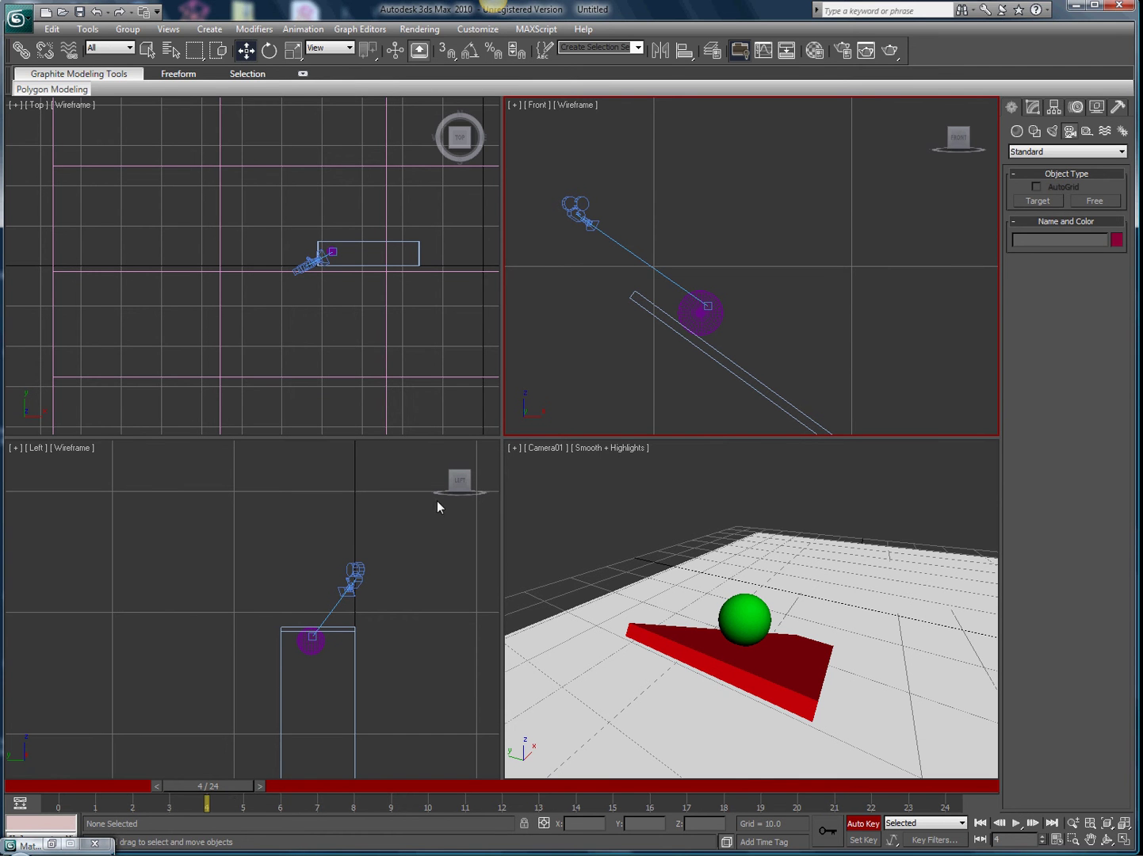
click(589, 224)
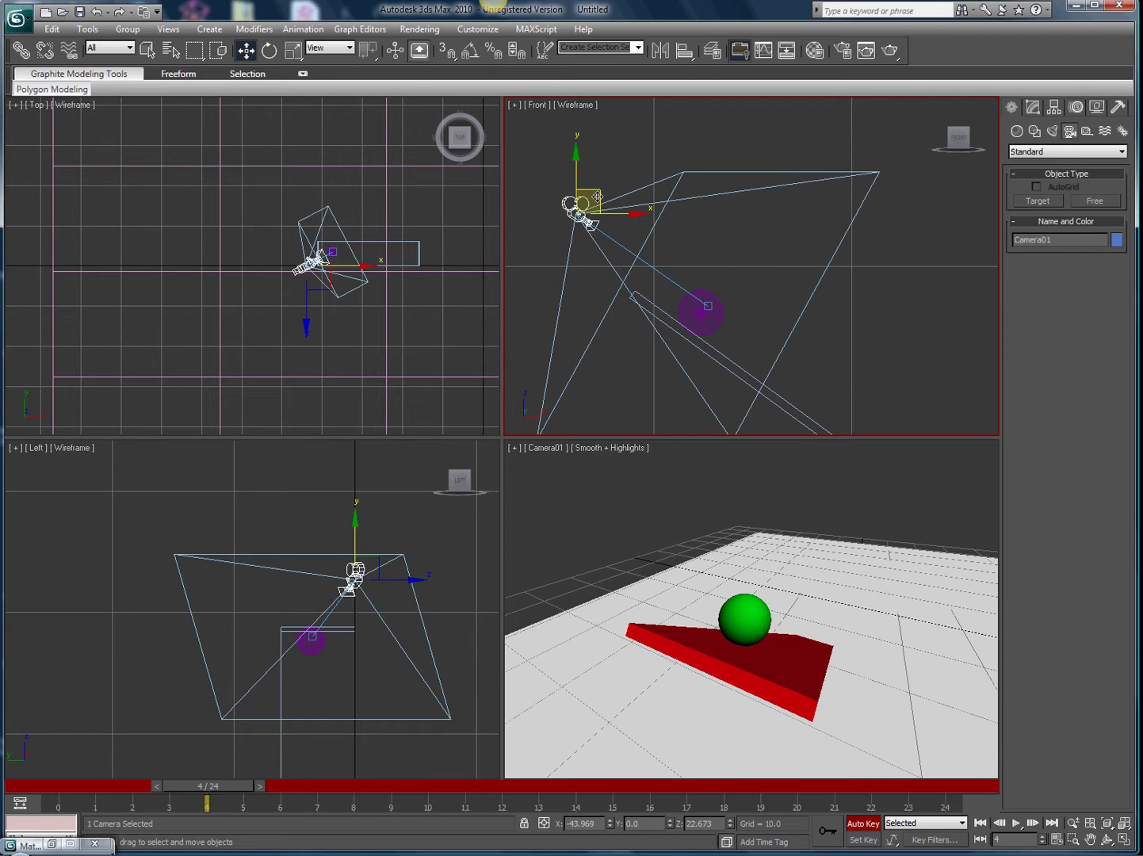
drag(601, 225, 815, 336)
ctrl+click(688, 295)
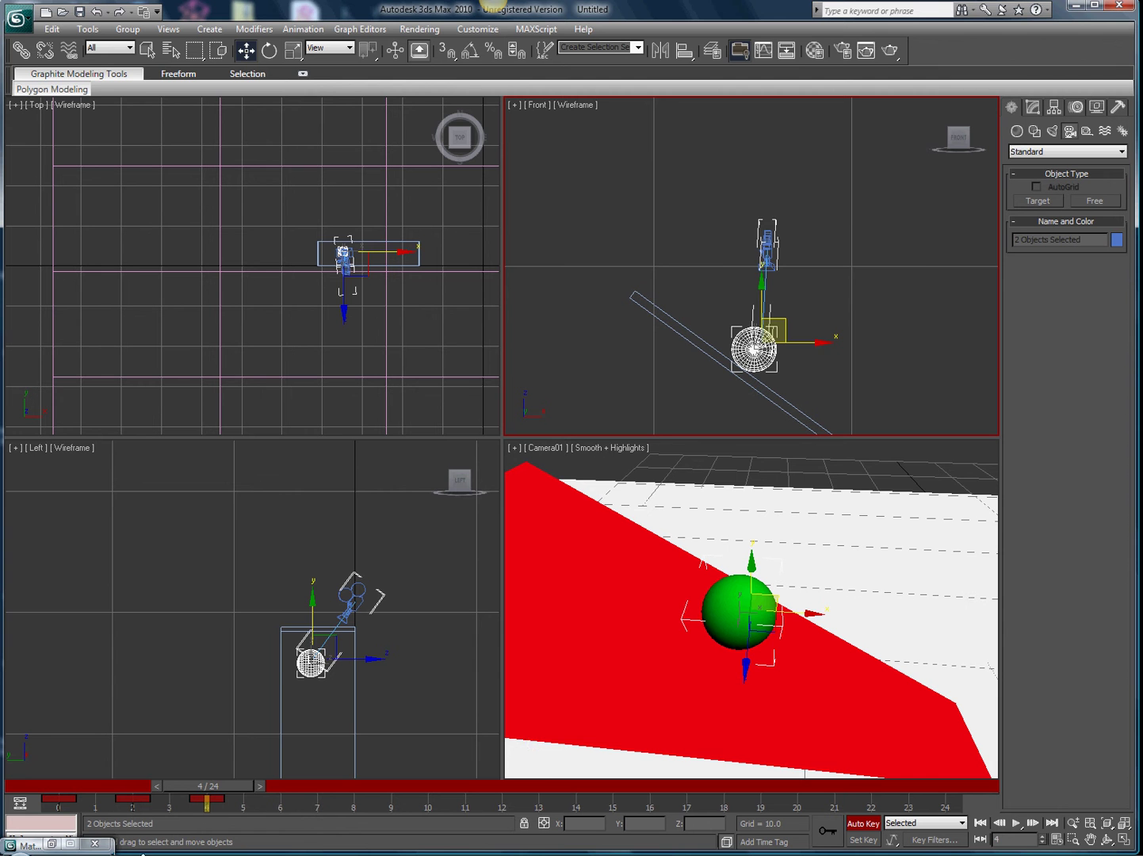
drag(209, 787, 283, 787)
- At frame 6, lower Camera01 in the Front view to follow the sphere
key(w)
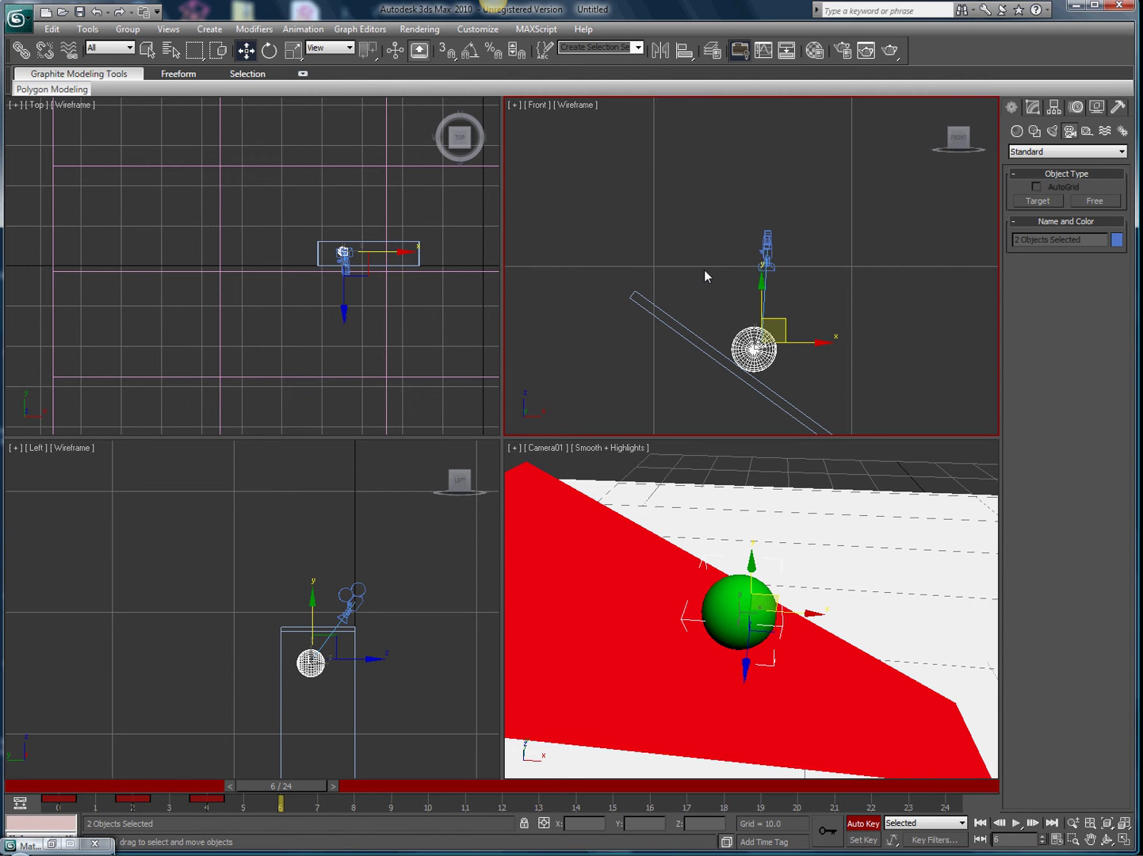
click(767, 243)
drag(767, 244, 845, 359)
ctrl+click(774, 357)
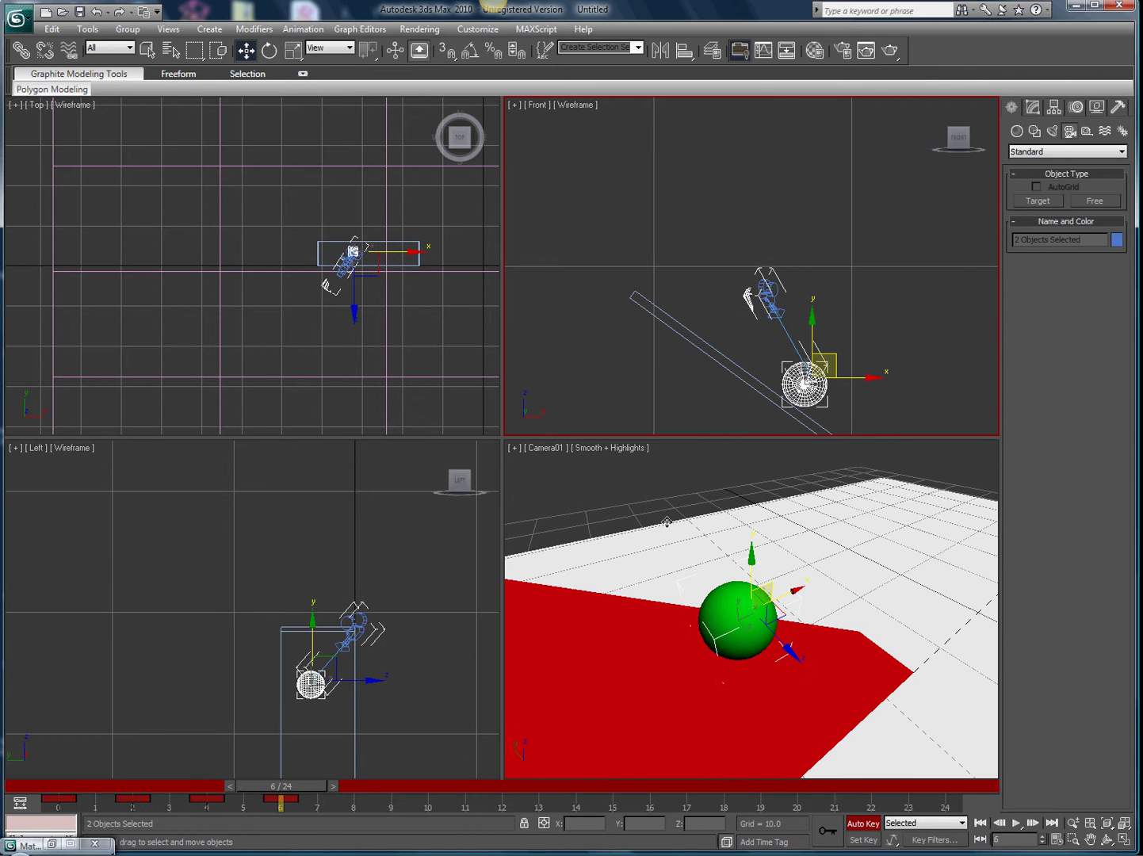
- At frame 8, move the sphere further down the ramp and bring the camera above it
drag(309, 784, 379, 786)
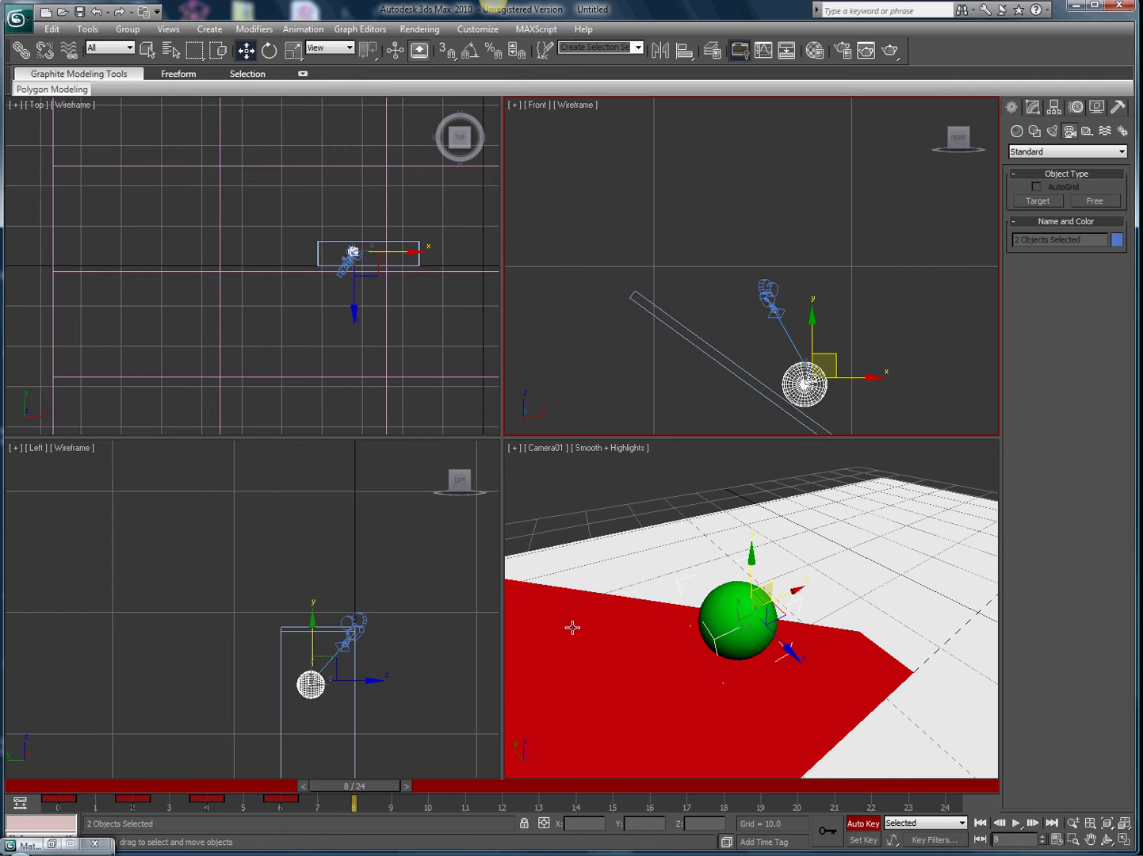
click(779, 360)
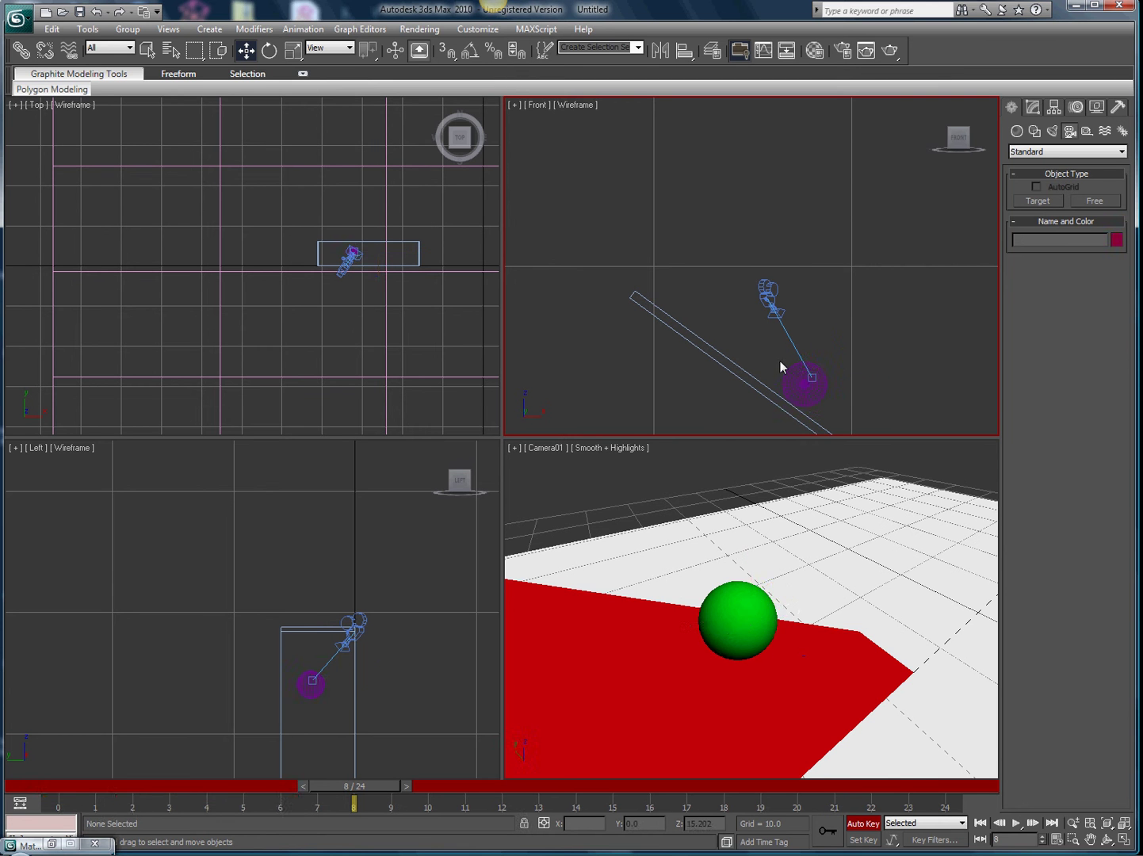
drag(804, 386, 827, 393)
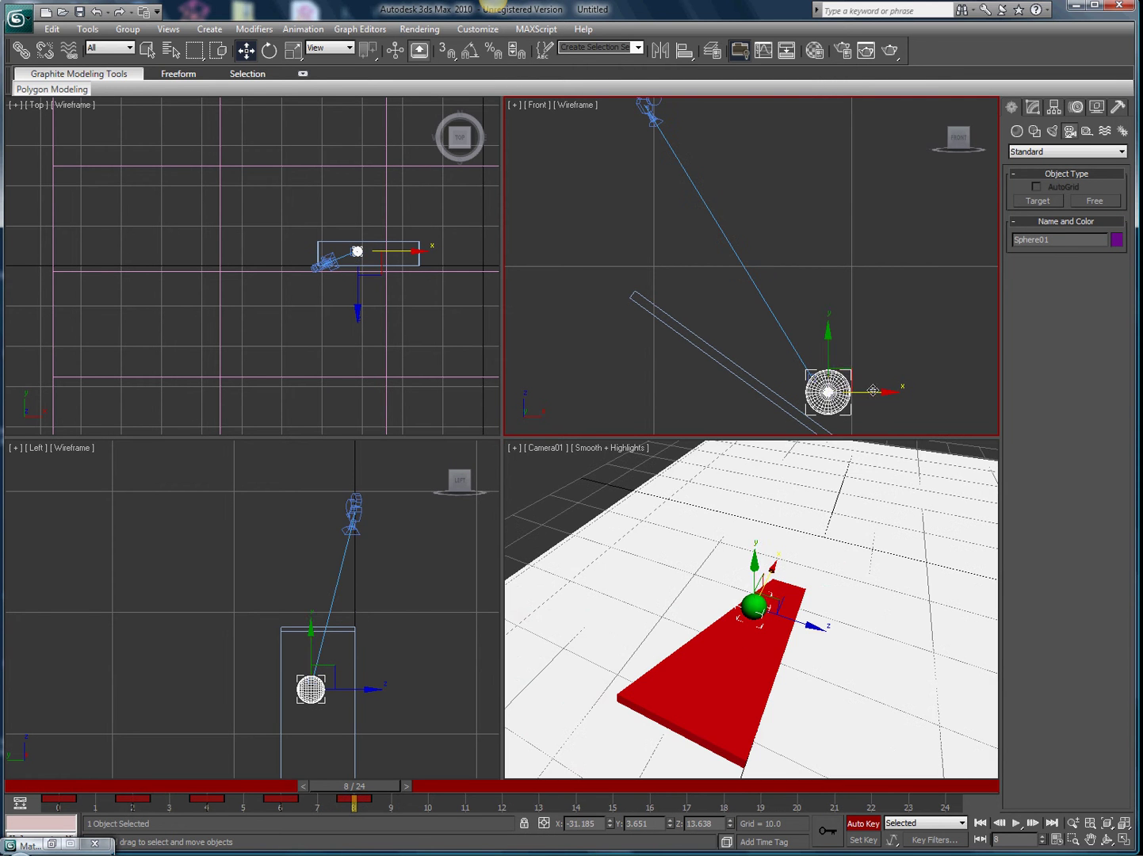
click(876, 388)
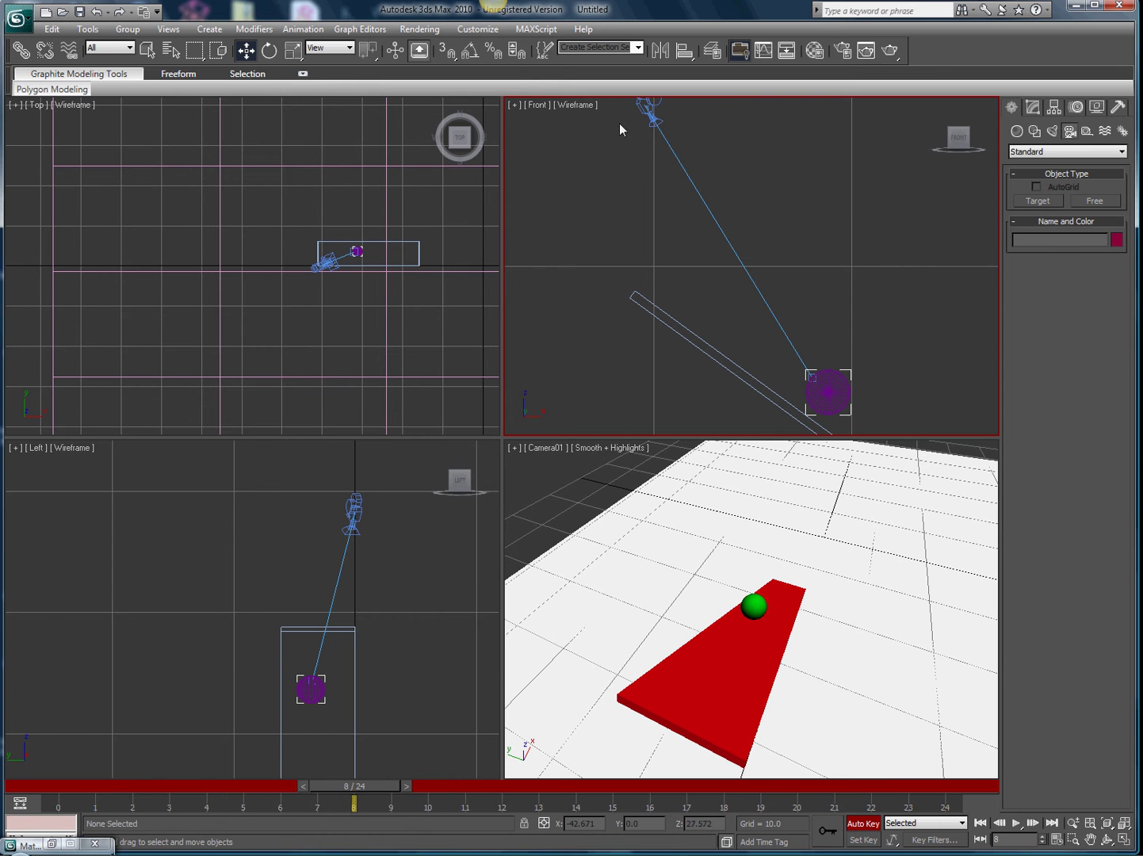
click(650, 117)
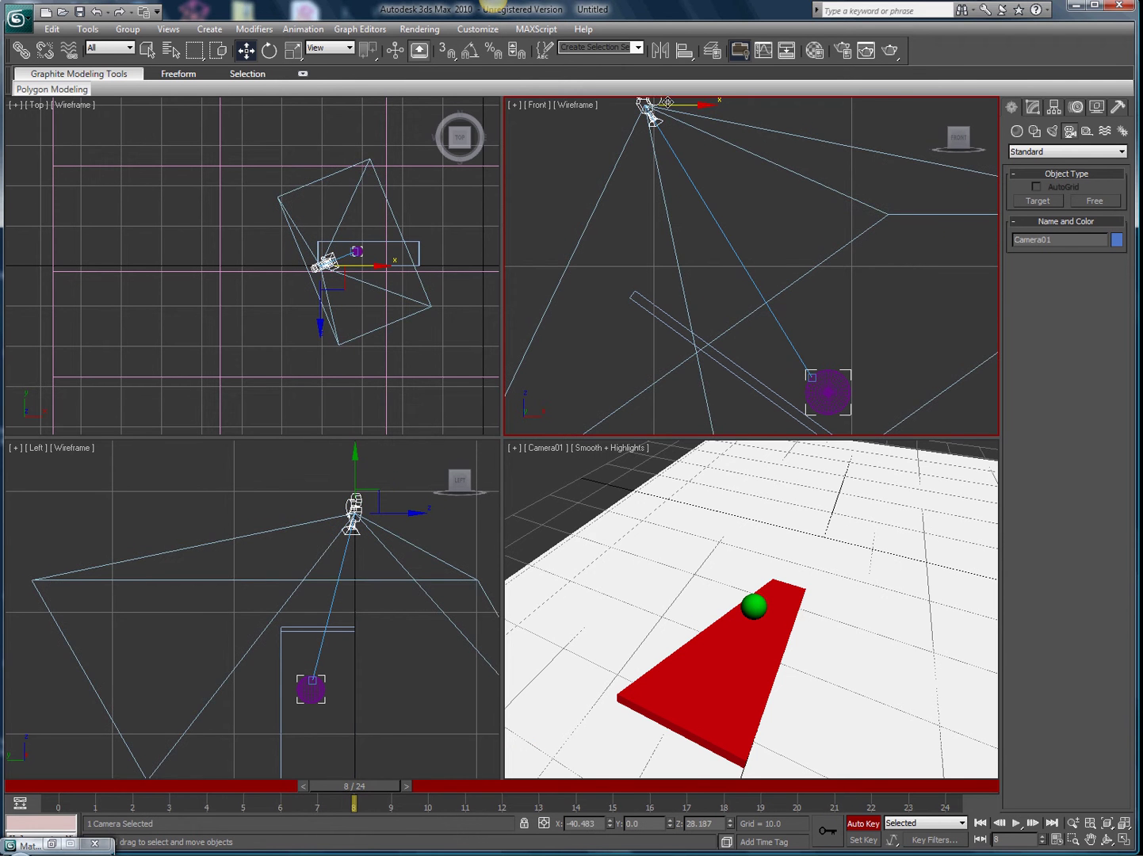
drag(650, 115, 832, 248)
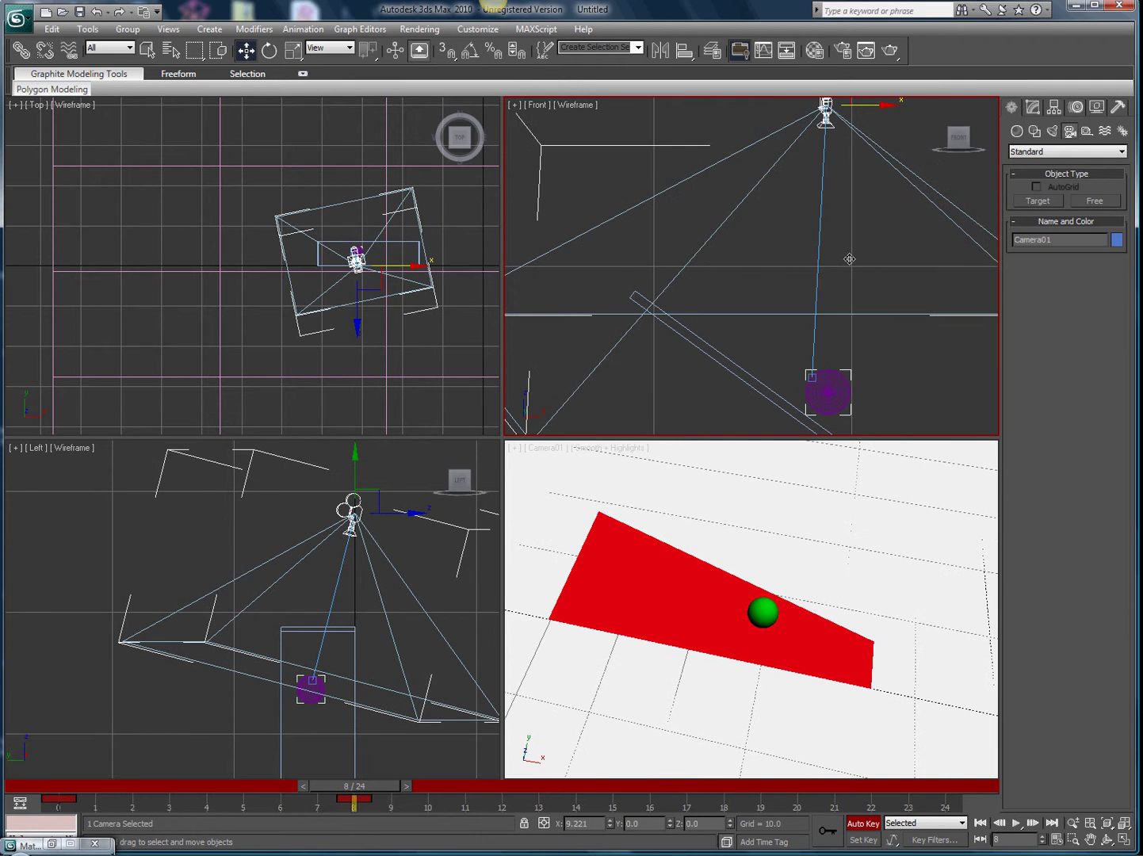
scroll(823, 235, down, 4)
drag(808, 168, 822, 270)
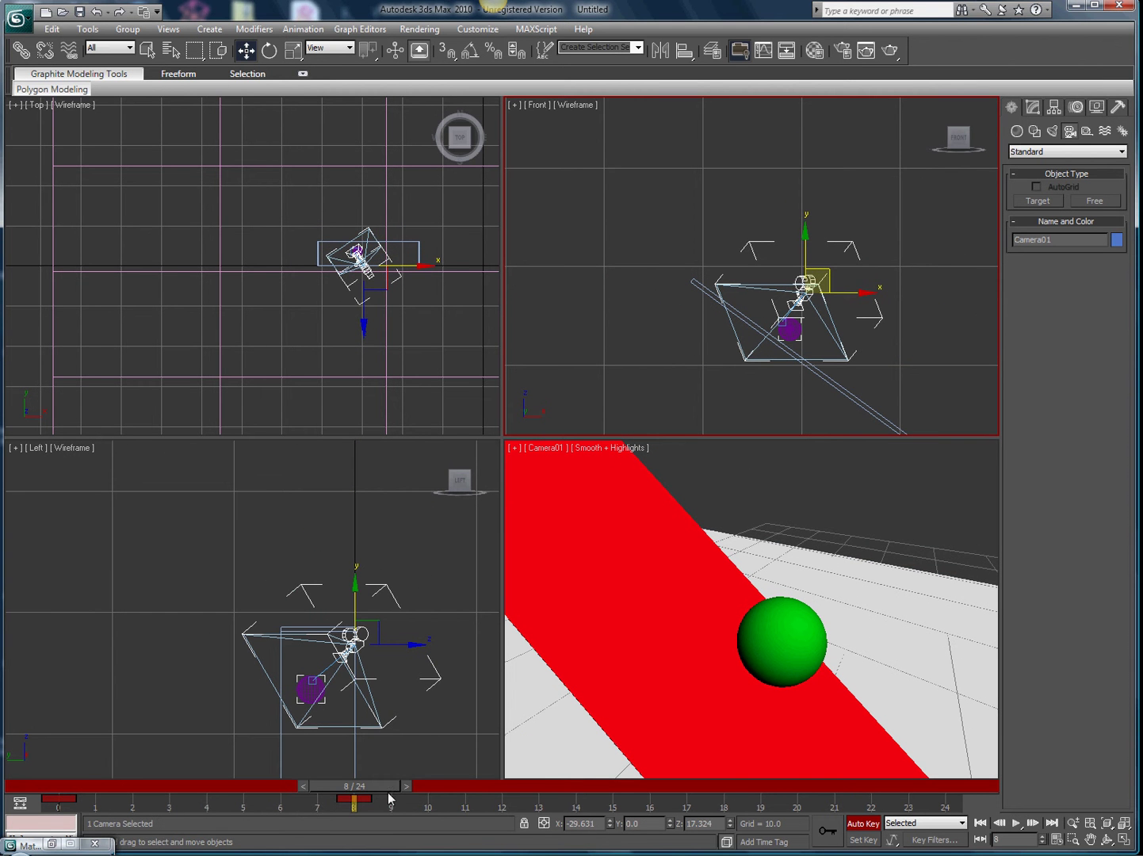
- At frame 10, re-aim the camera target and move Camera01 down-right after the sphere
drag(389, 798, 446, 798)
key(w)
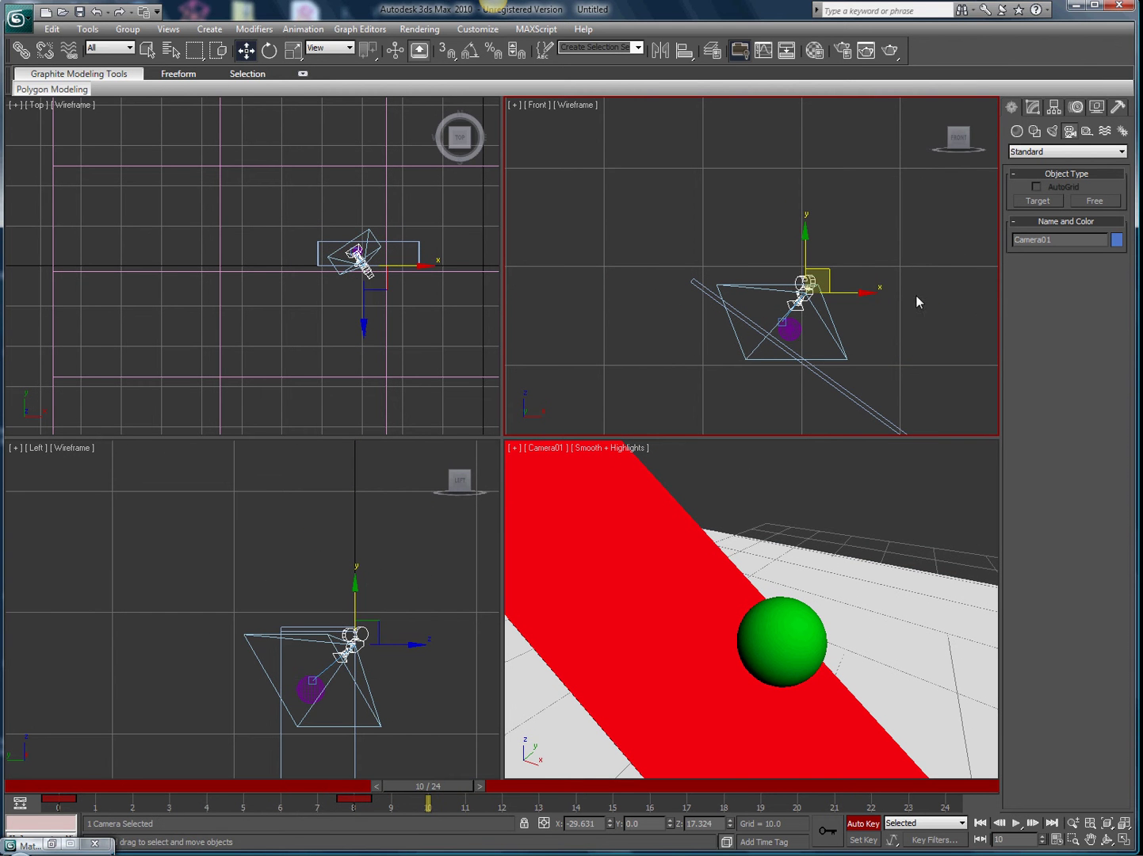
click(778, 322)
drag(800, 314, 848, 333)
click(815, 346)
click(824, 306)
click(805, 286)
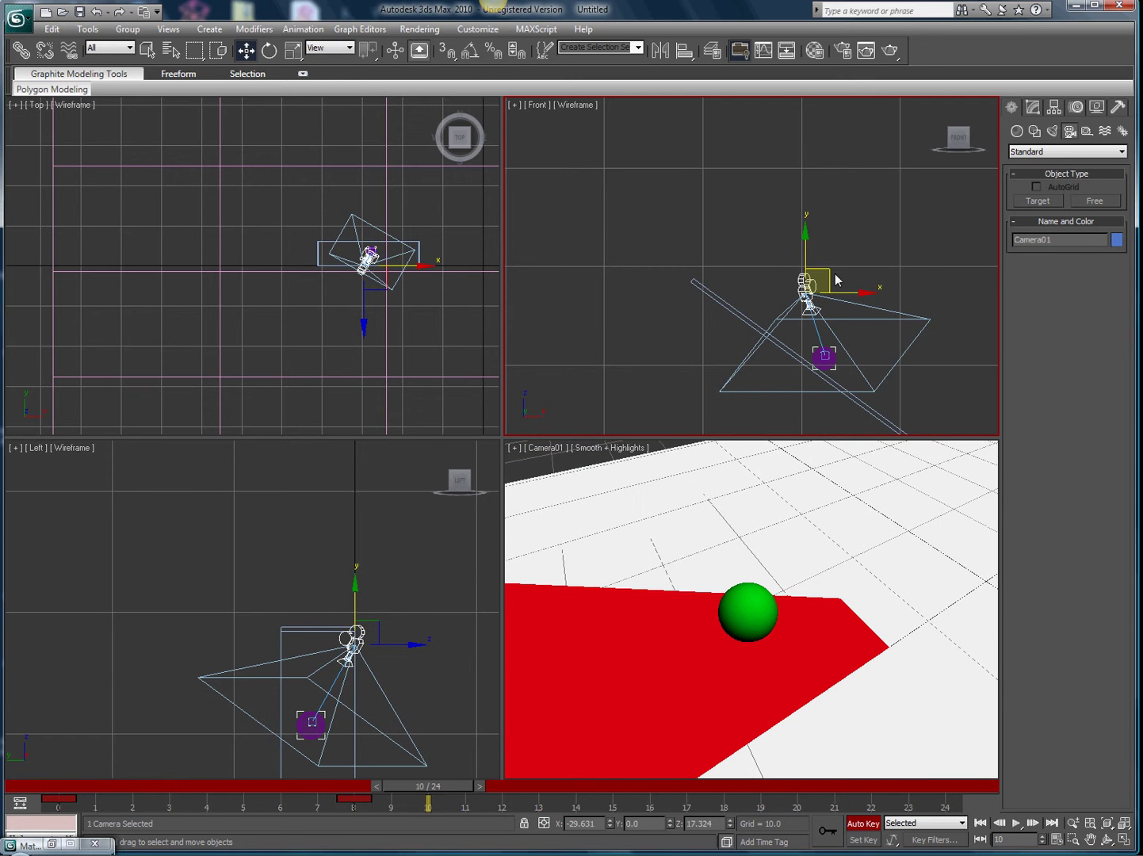
drag(824, 273, 860, 306)
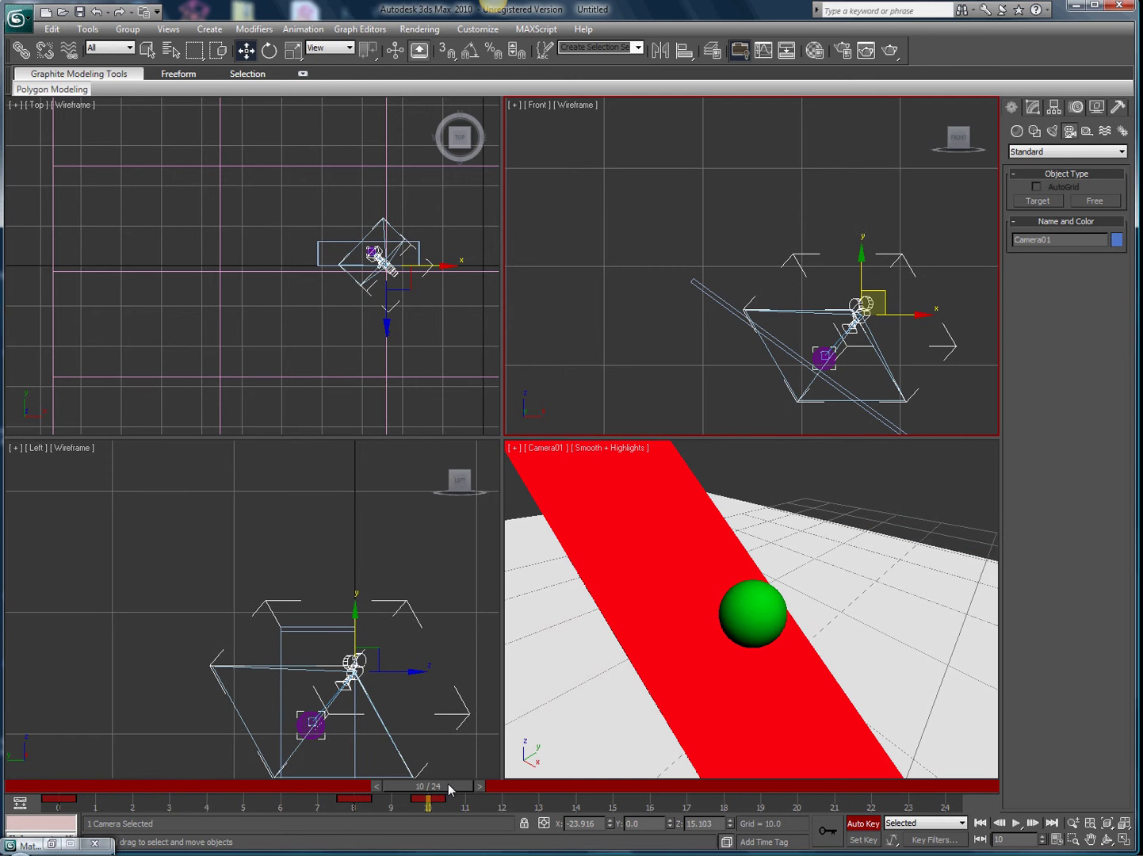
- Around frame 12, shift the target down-right and reposition Camera01 to reframe the sphere
drag(449, 784, 538, 786)
key(w)
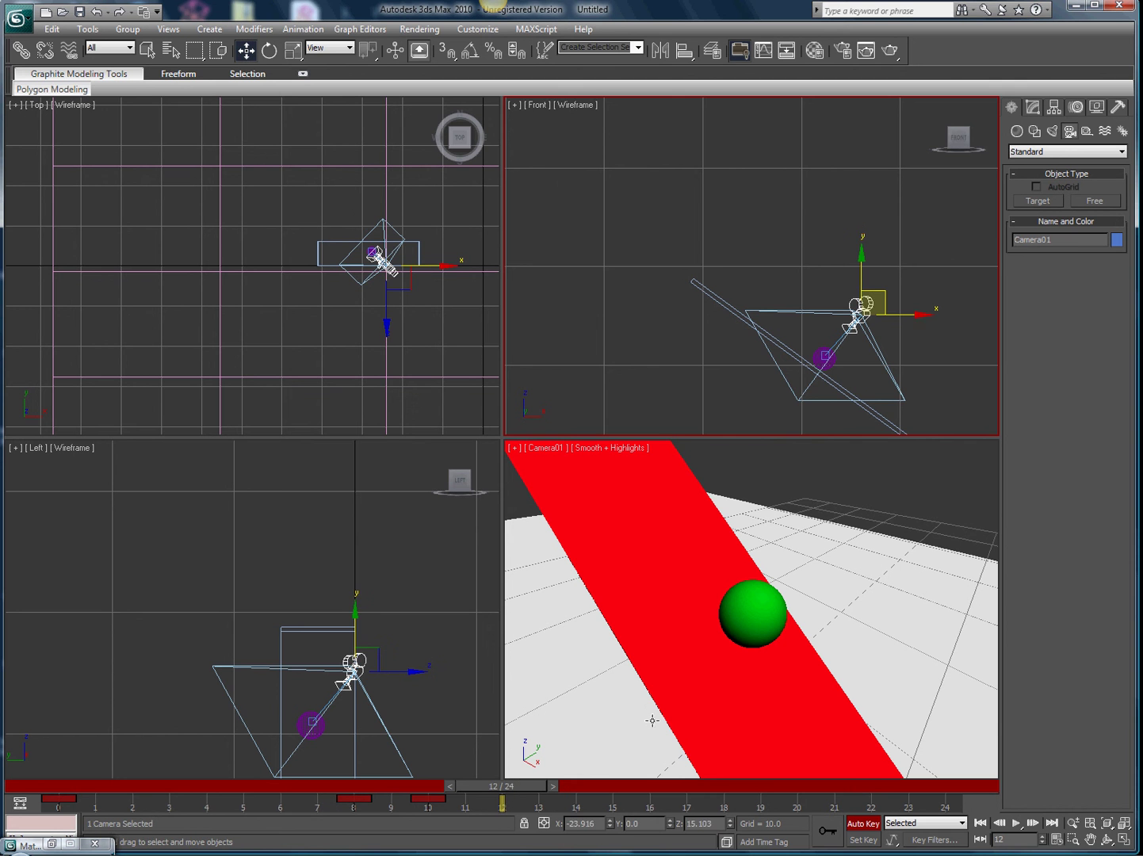
double_click(827, 358)
drag(845, 330, 874, 349)
click(860, 311)
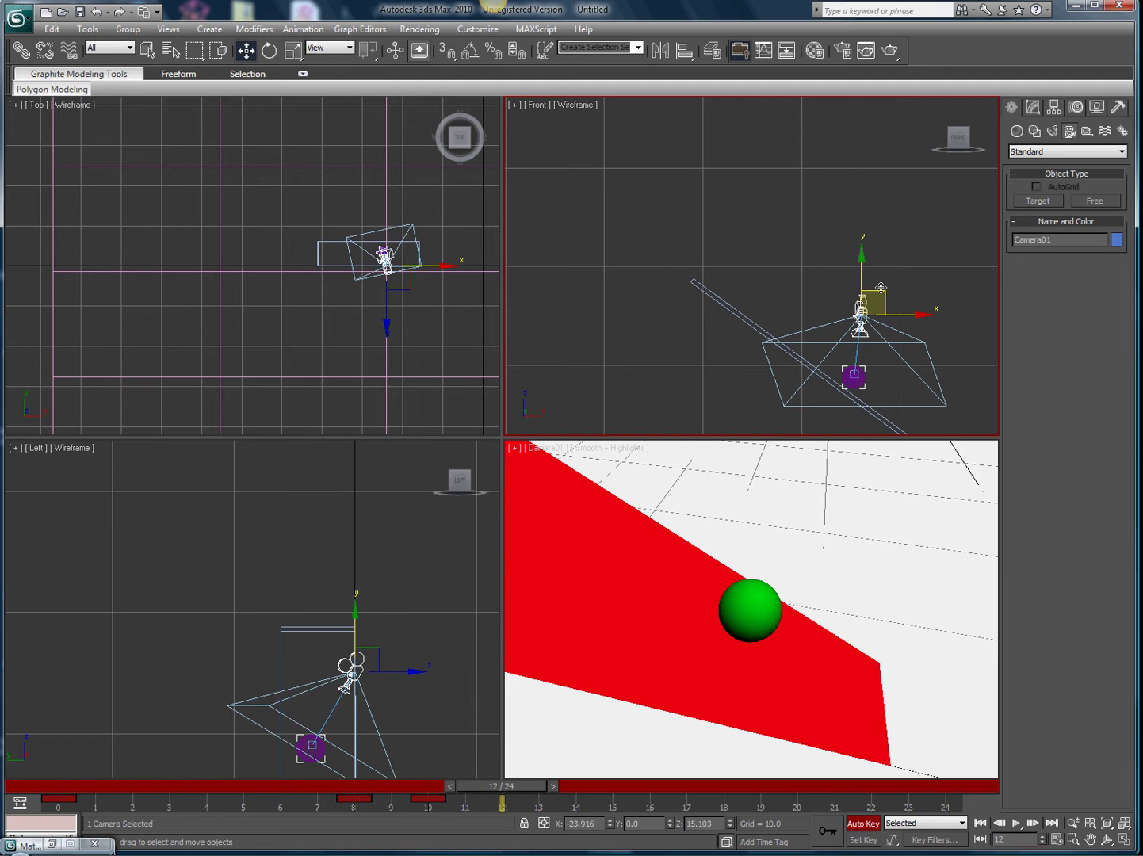
drag(898, 298, 950, 325)
middle_drag(842, 412, 783, 371)
- At frame 14, move camera and target down-right together and adjust the framing
drag(511, 791, 574, 773)
key(w)
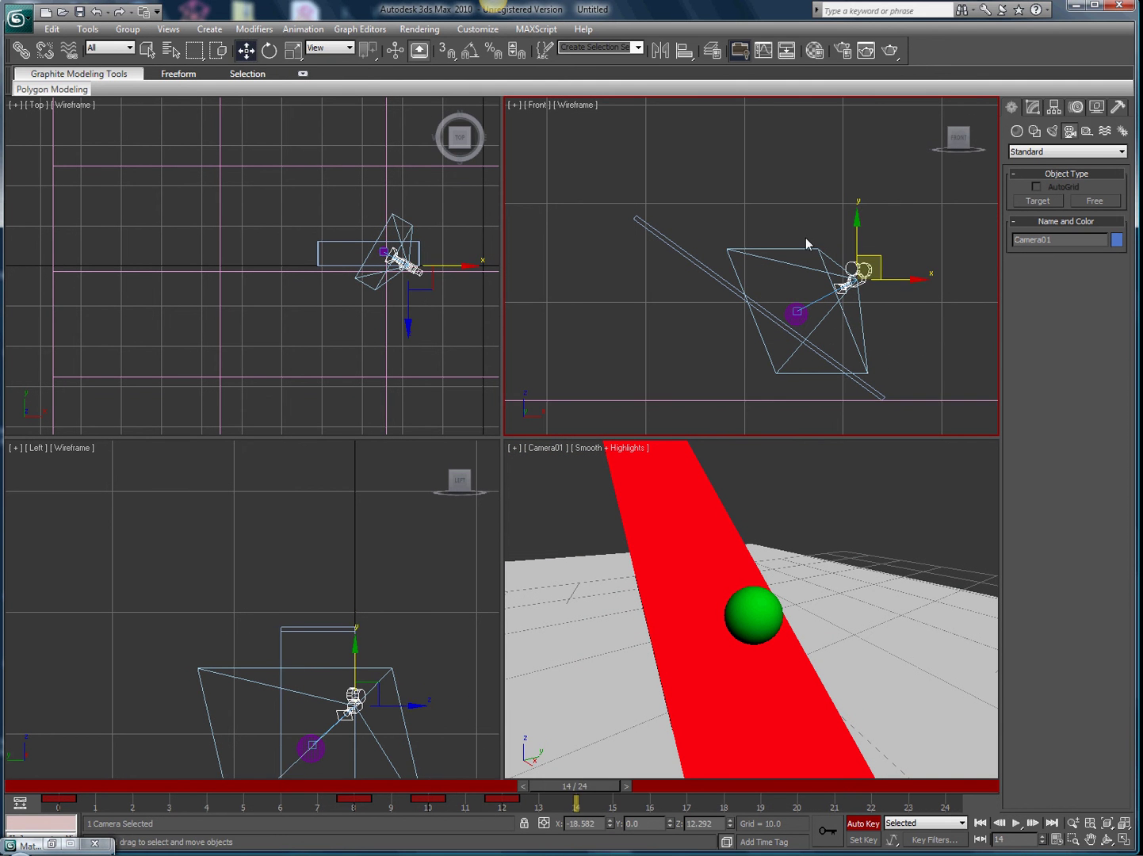
ctrl+click(795, 310)
drag(815, 293, 850, 319)
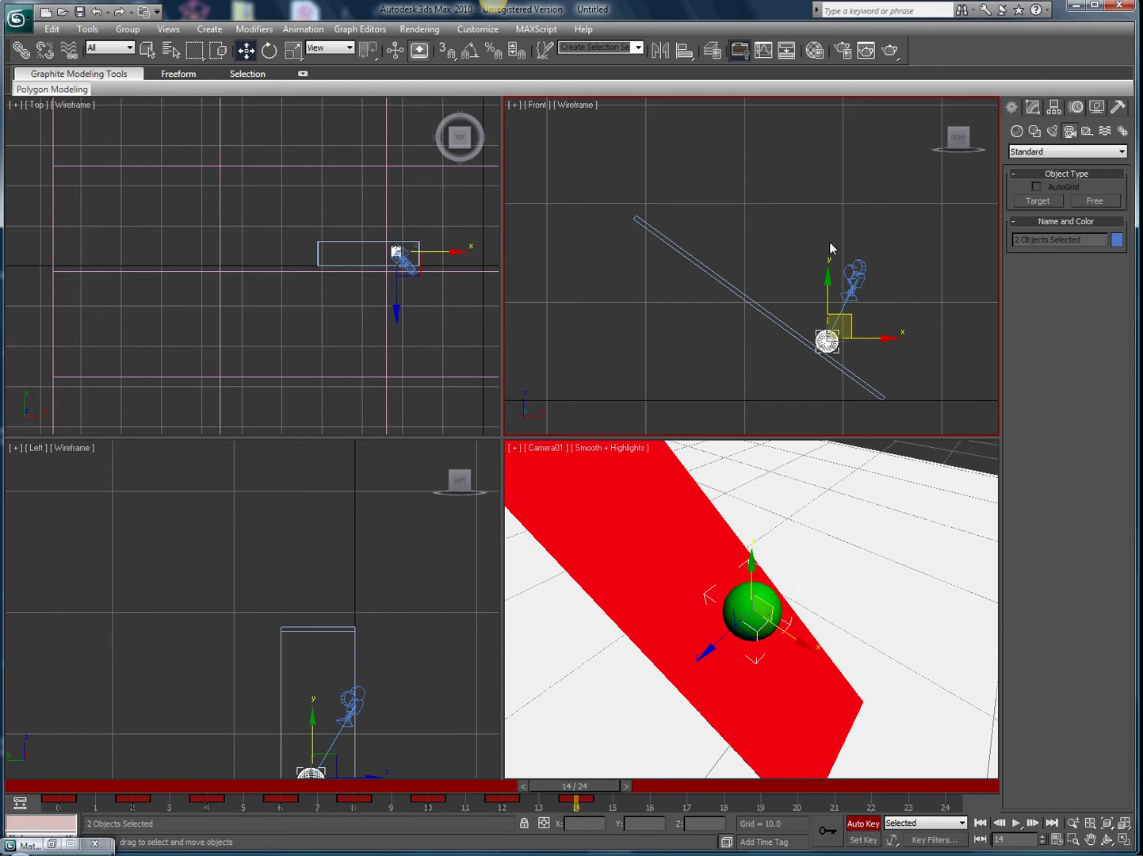
click(854, 274)
drag(886, 266, 890, 345)
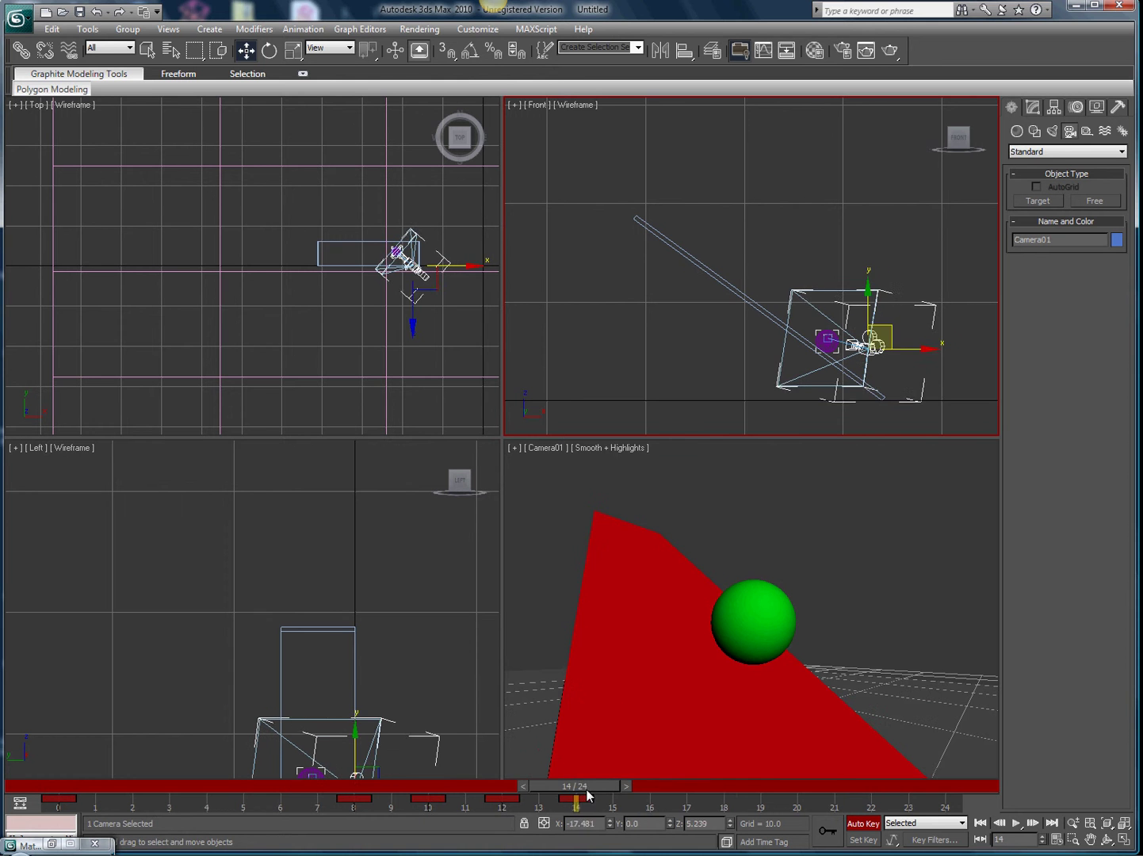
- Key the camera and target following the sphere at frames 16, 18 and 20, then rewind to 0
drag(589, 794, 651, 795)
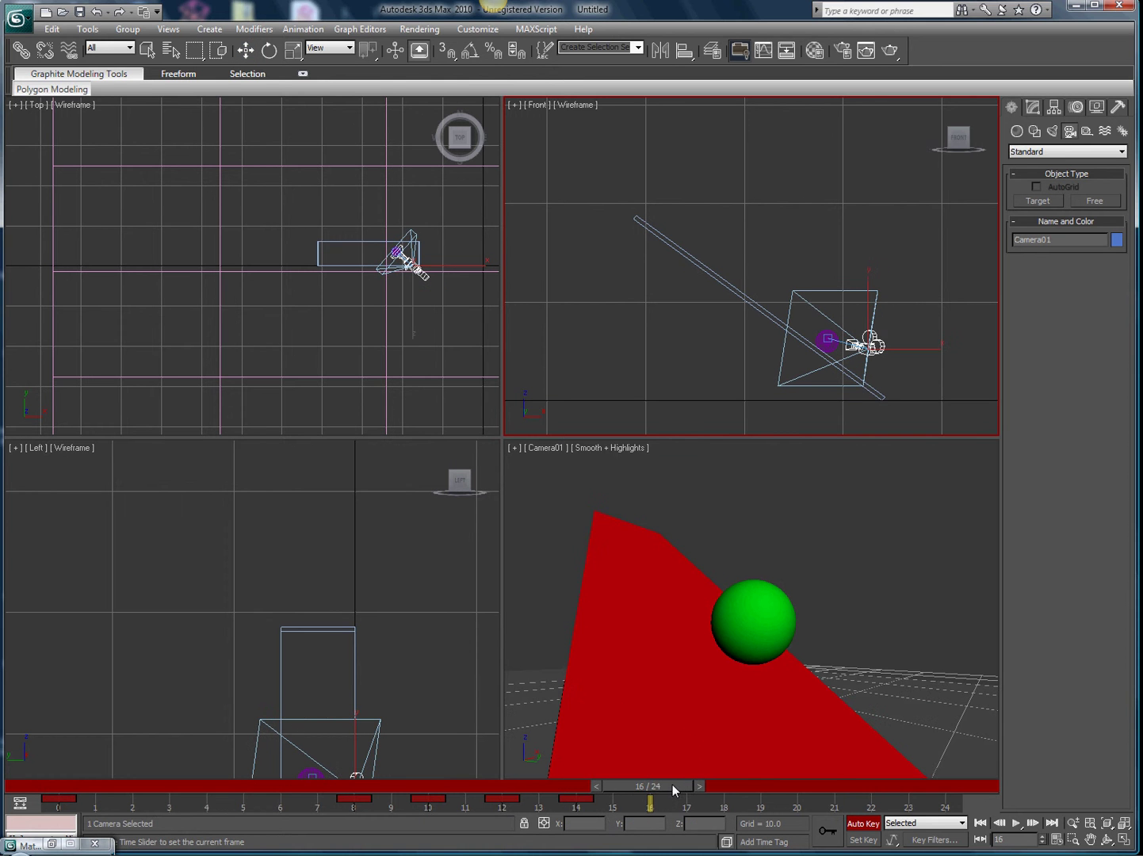
ctrl+click(824, 338)
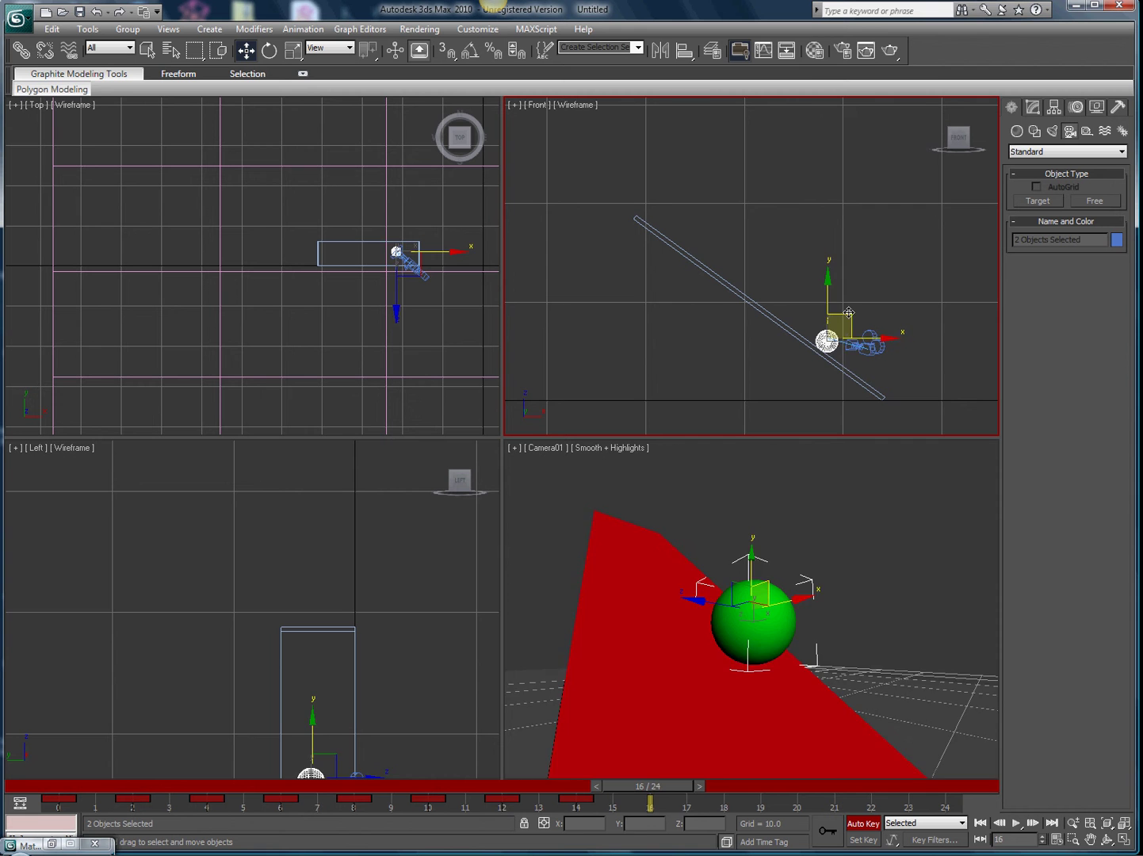
drag(849, 317, 878, 336)
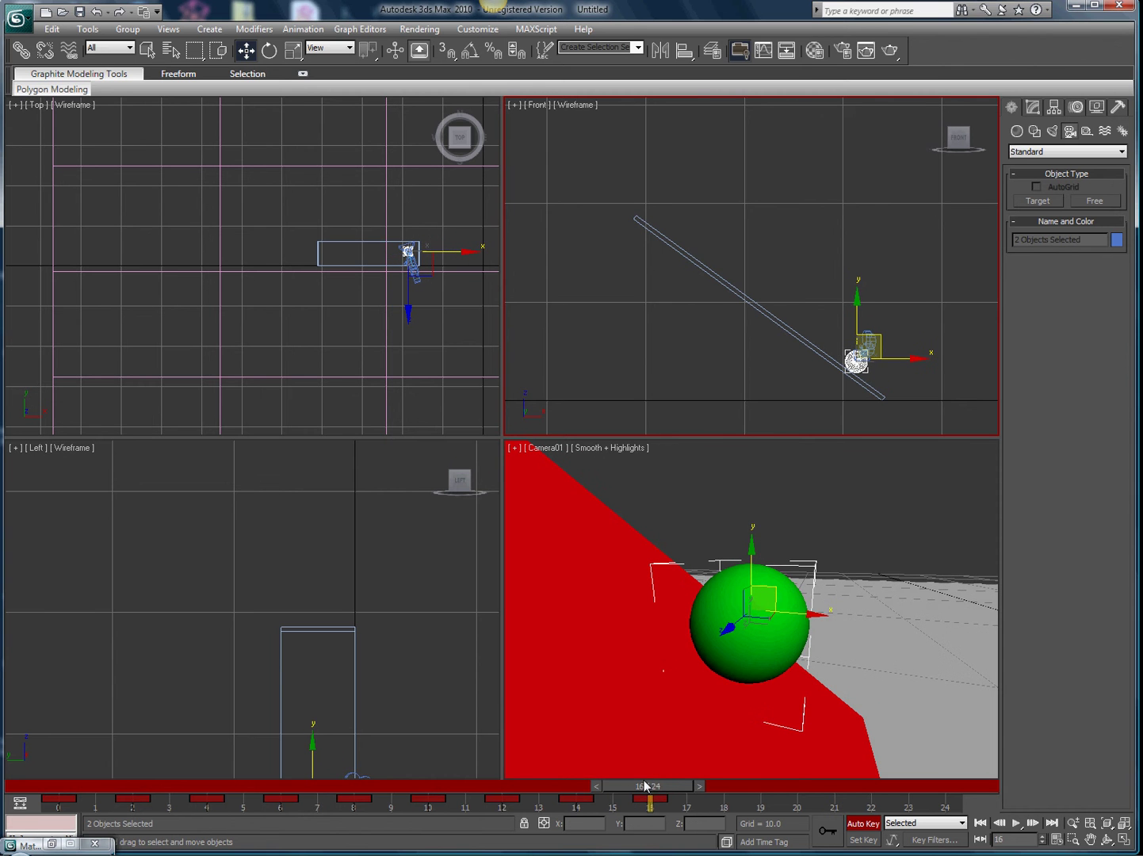
drag(634, 787, 708, 786)
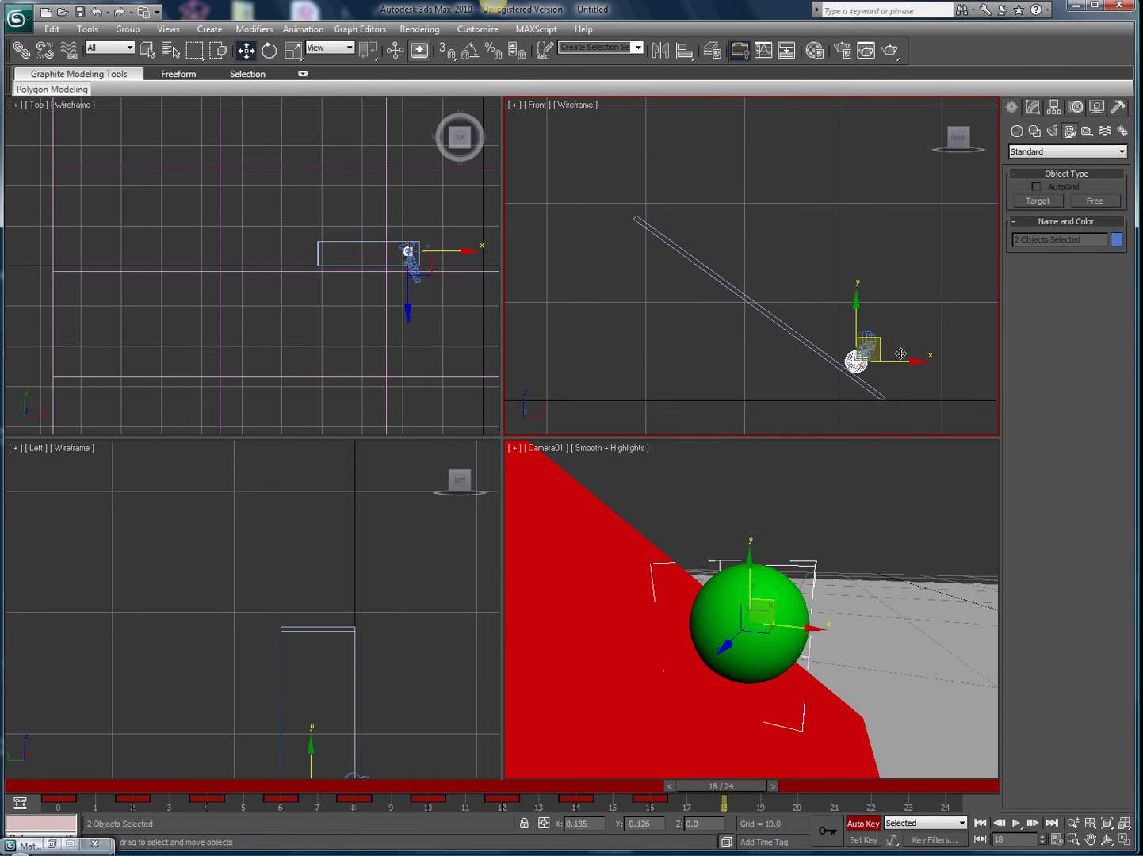
drag(879, 339, 919, 364)
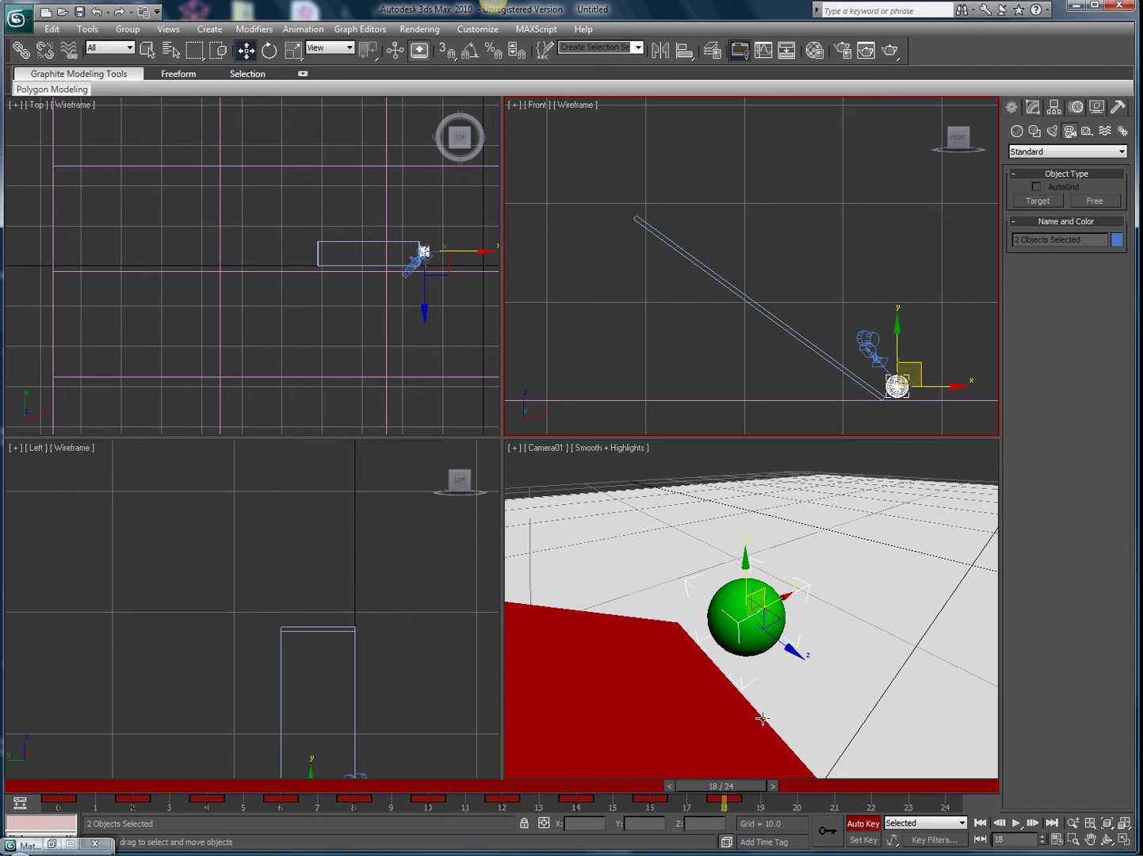
drag(741, 788, 796, 787)
click(871, 342)
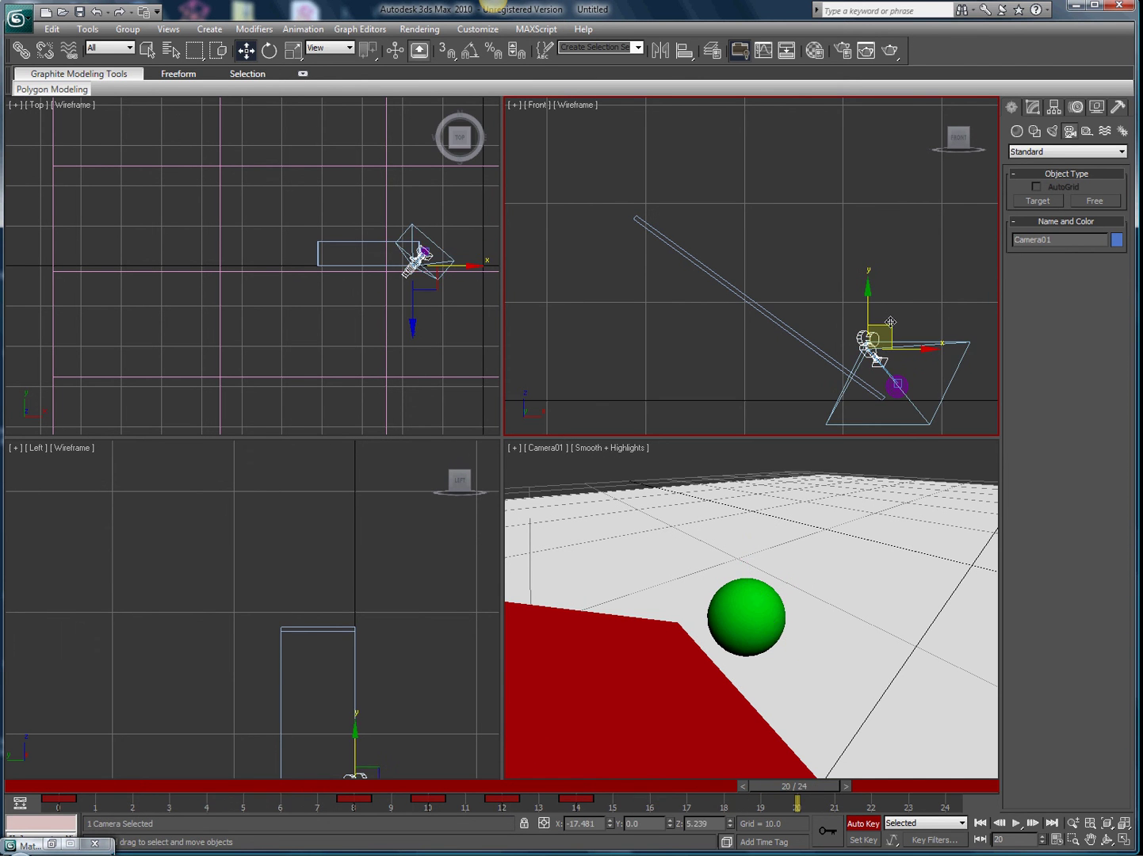
drag(890, 321, 926, 356)
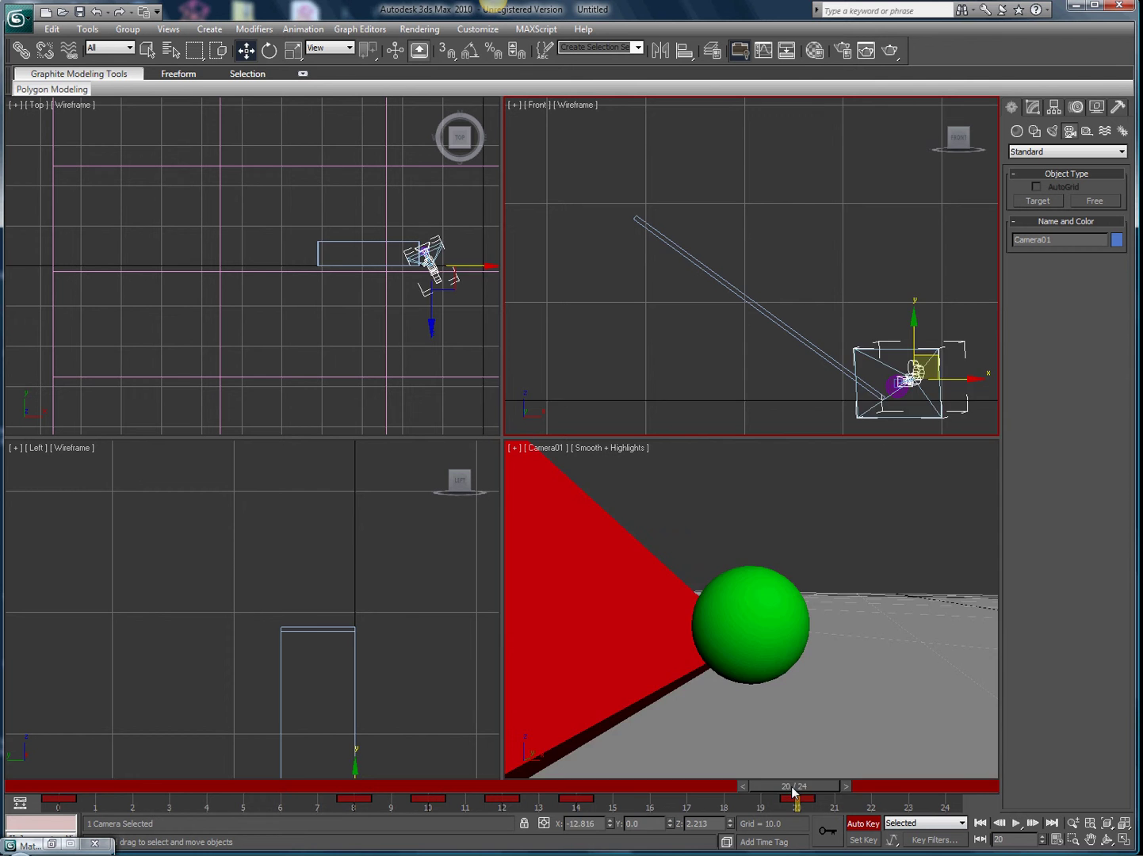
drag(793, 791, 31, 781)
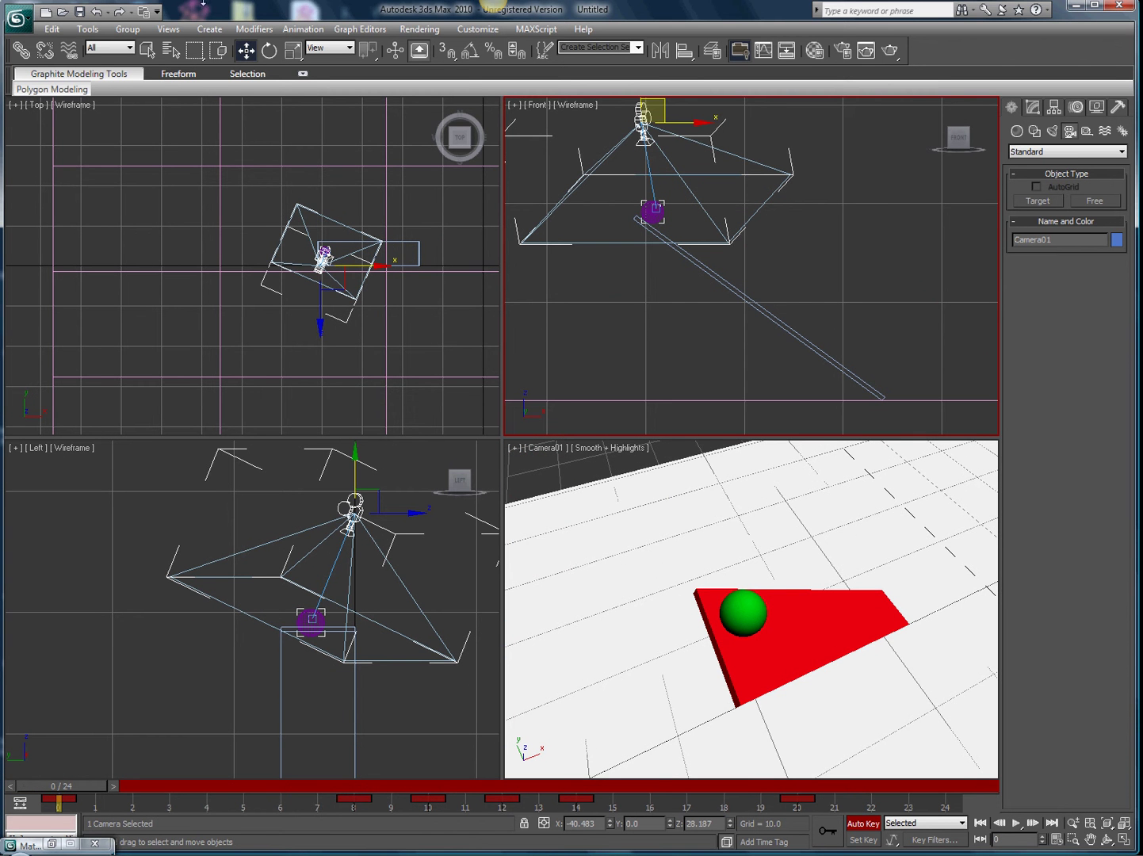
- In Render Setup, set Time Output to Active Time Segment 0–24 and reach Render Output
click(431, 28)
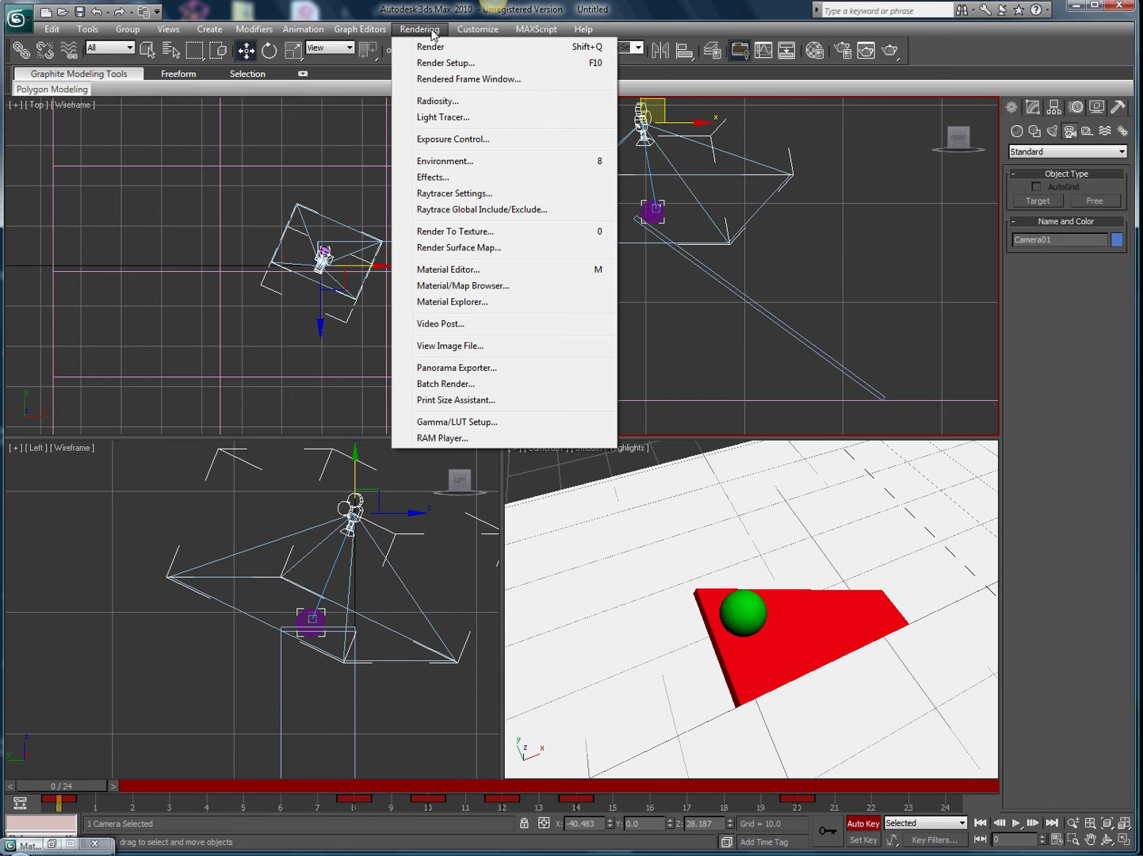
click(430, 64)
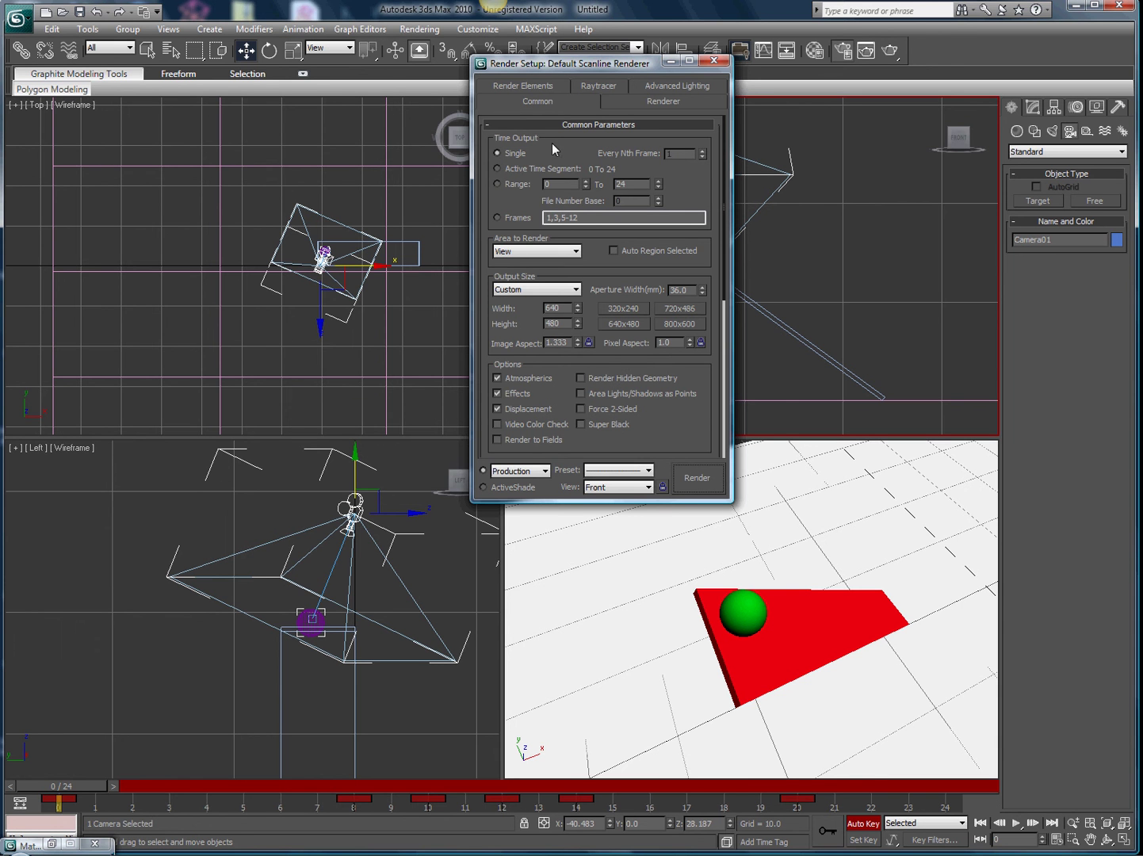
click(498, 167)
scroll(576, 223, down, 3)
scroll(575, 223, down, 5)
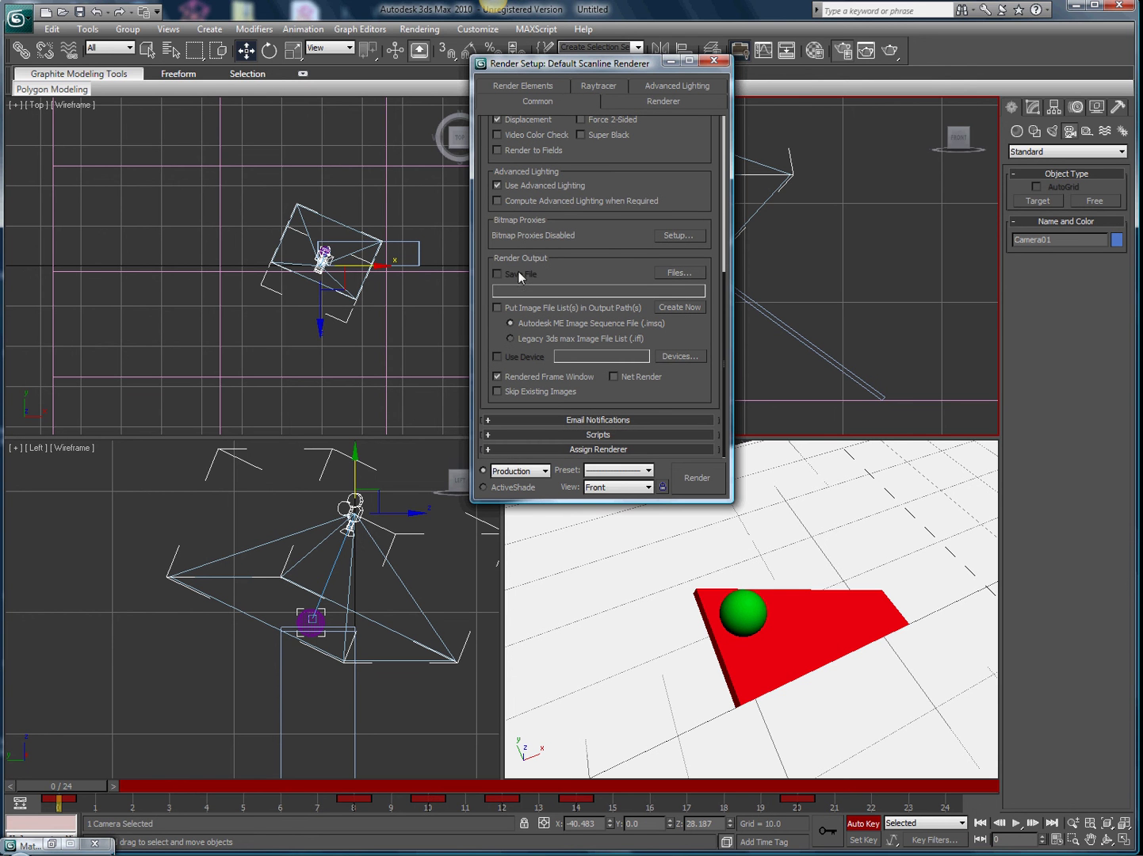
- Save the render output to the Desktop as AVI file 'tutorial video', accepting default compression
click(679, 273)
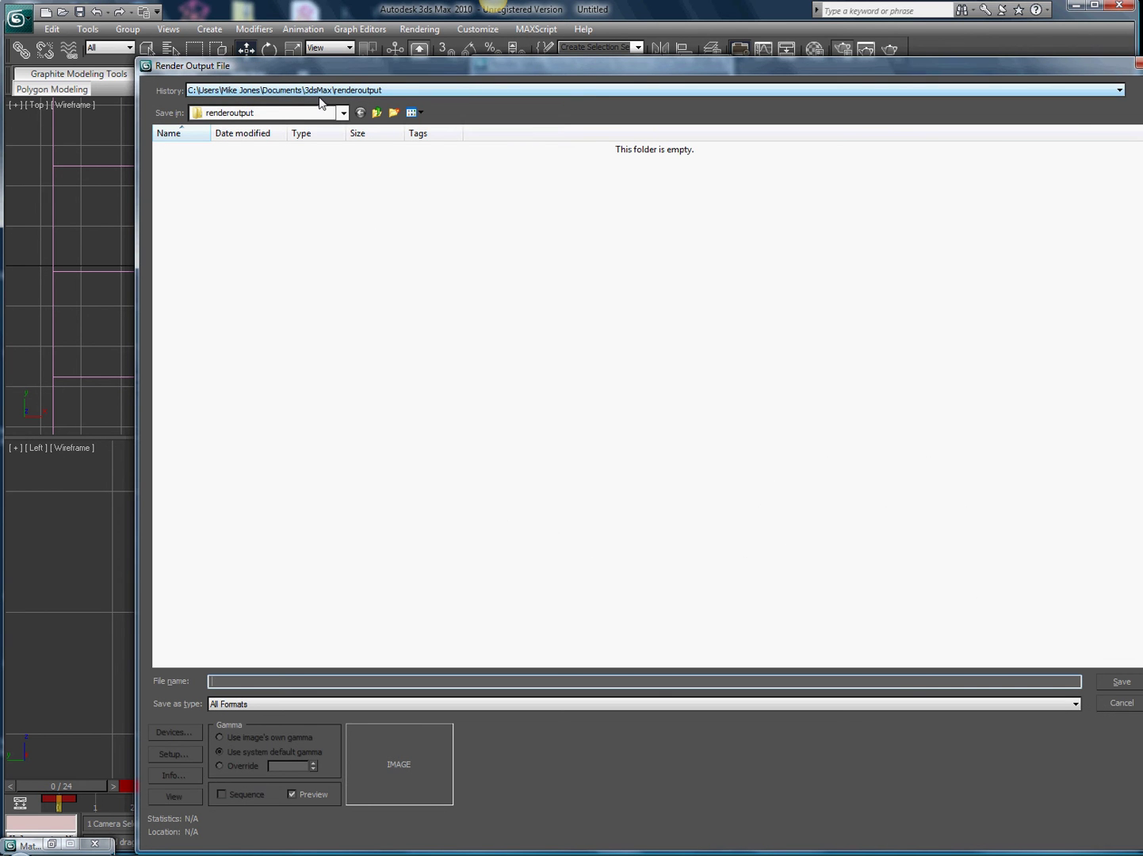
click(295, 115)
click(221, 124)
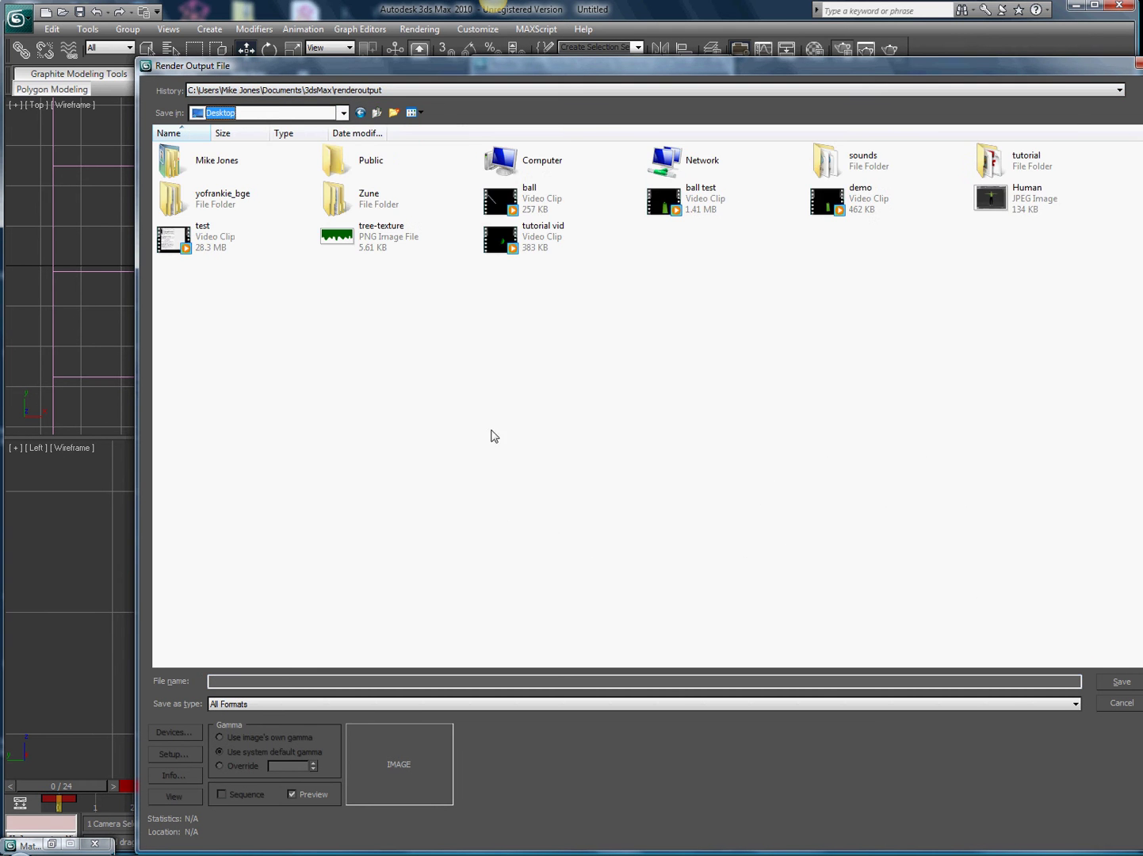
click(518, 678)
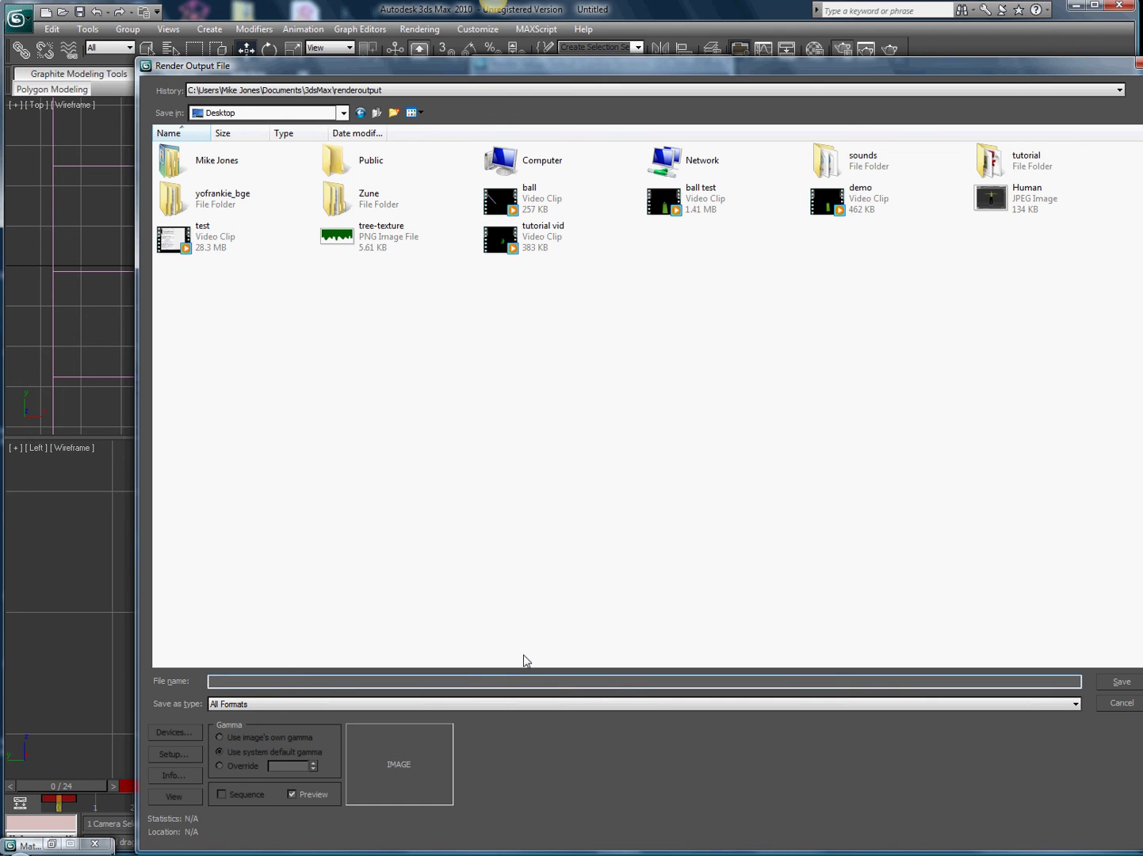
text(tutorial video)
click(486, 705)
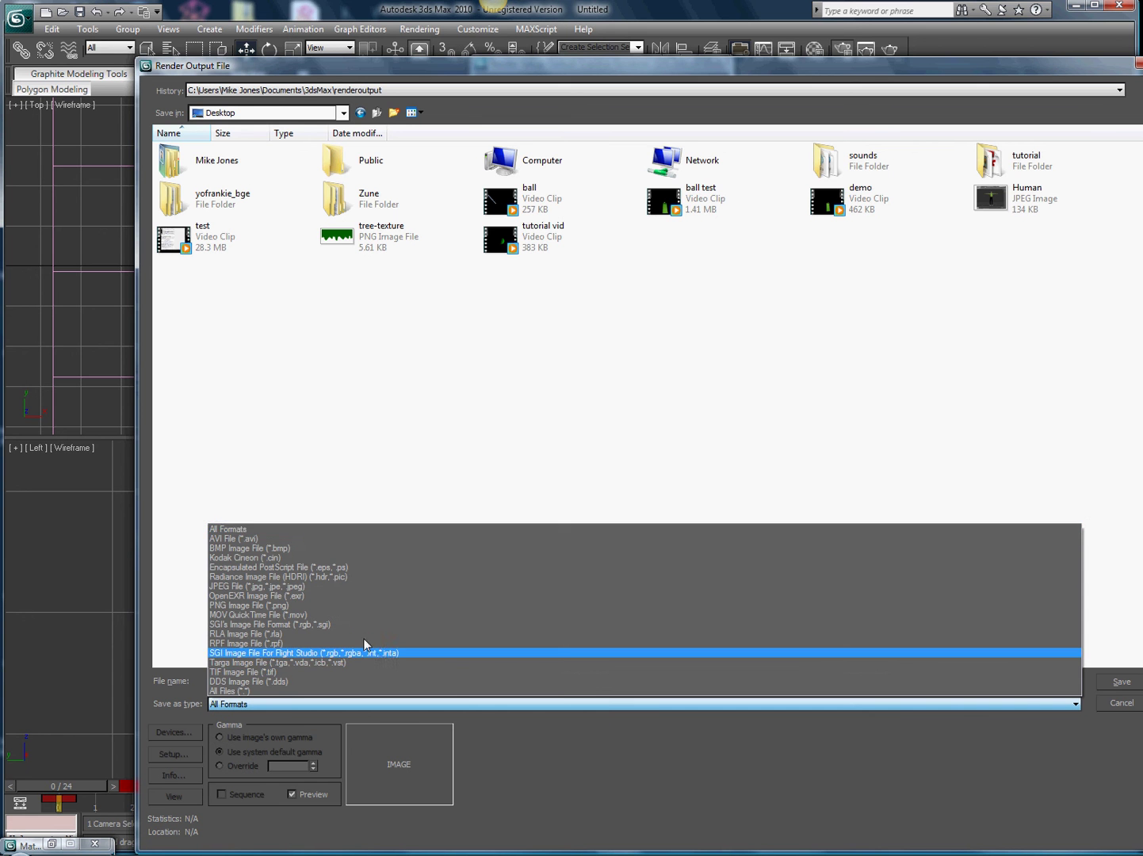
click(255, 539)
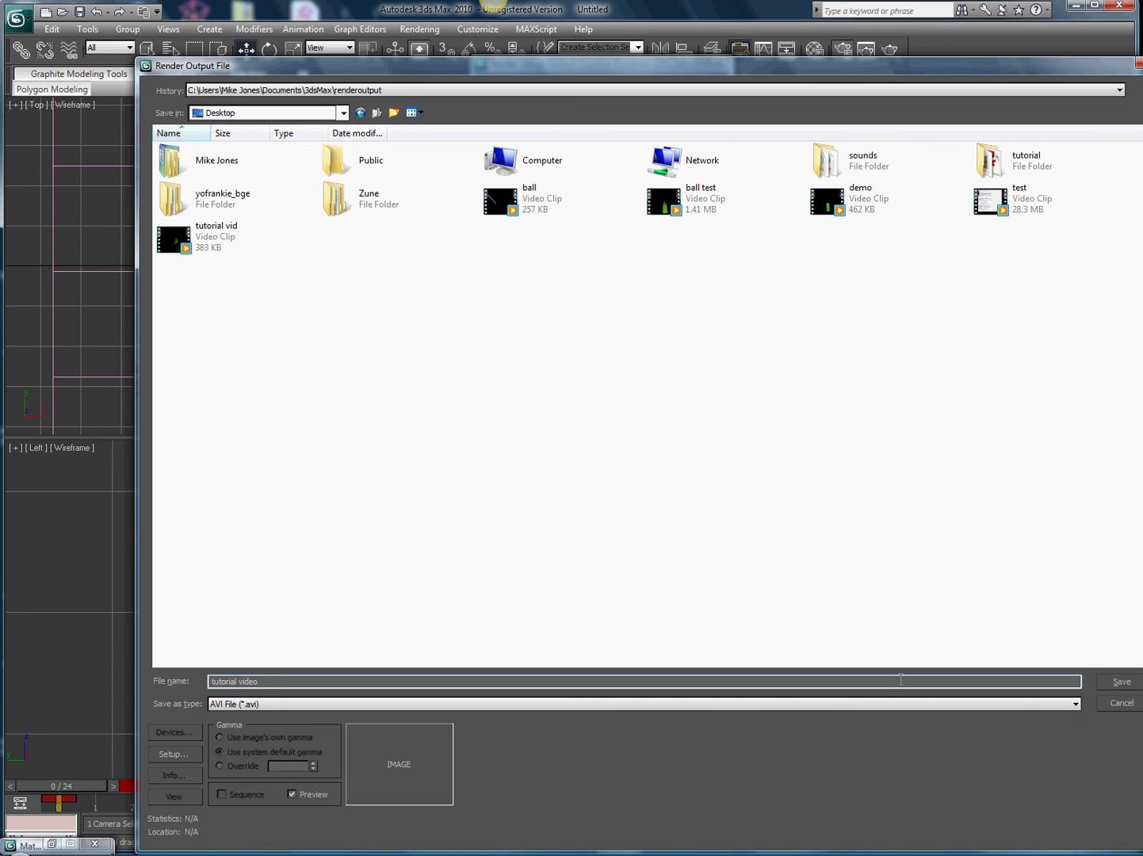
click(1123, 685)
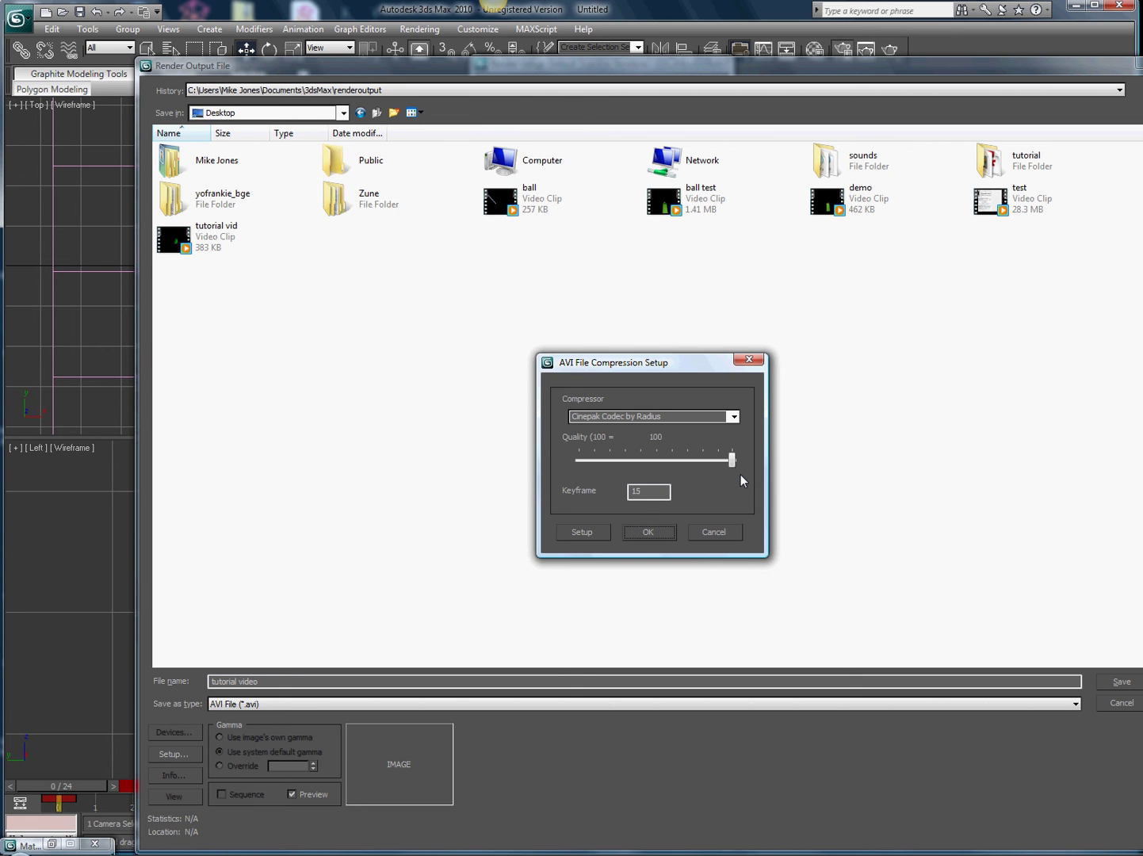
click(643, 532)
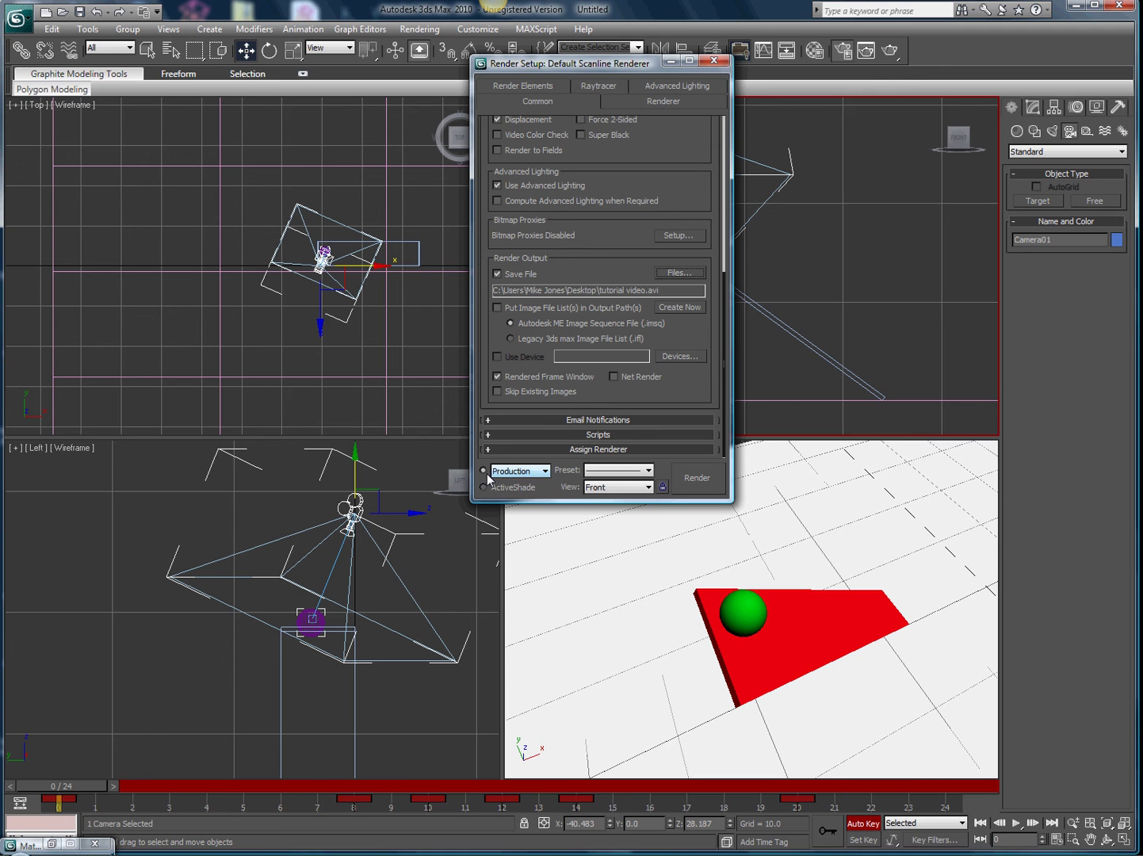
- Render all 25 frames through the Camera01 view into tutorial video.avi
click(594, 488)
click(604, 486)
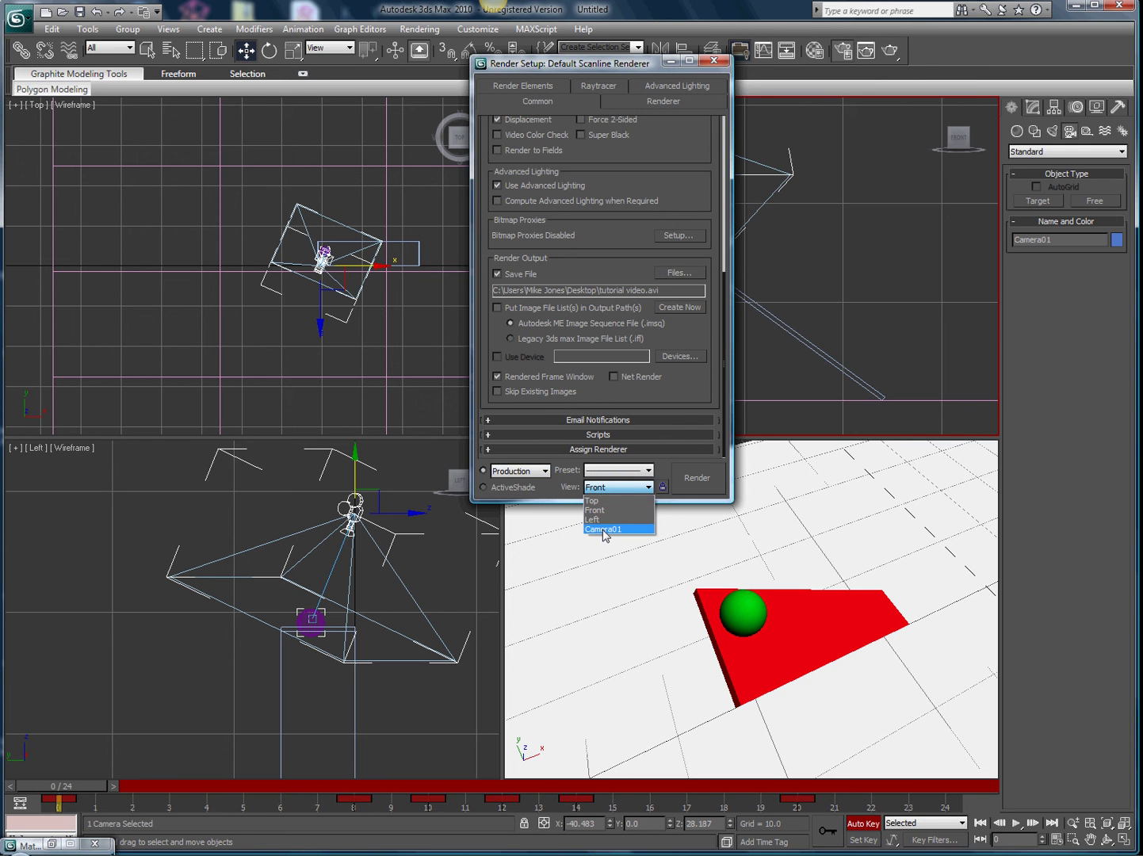
click(604, 530)
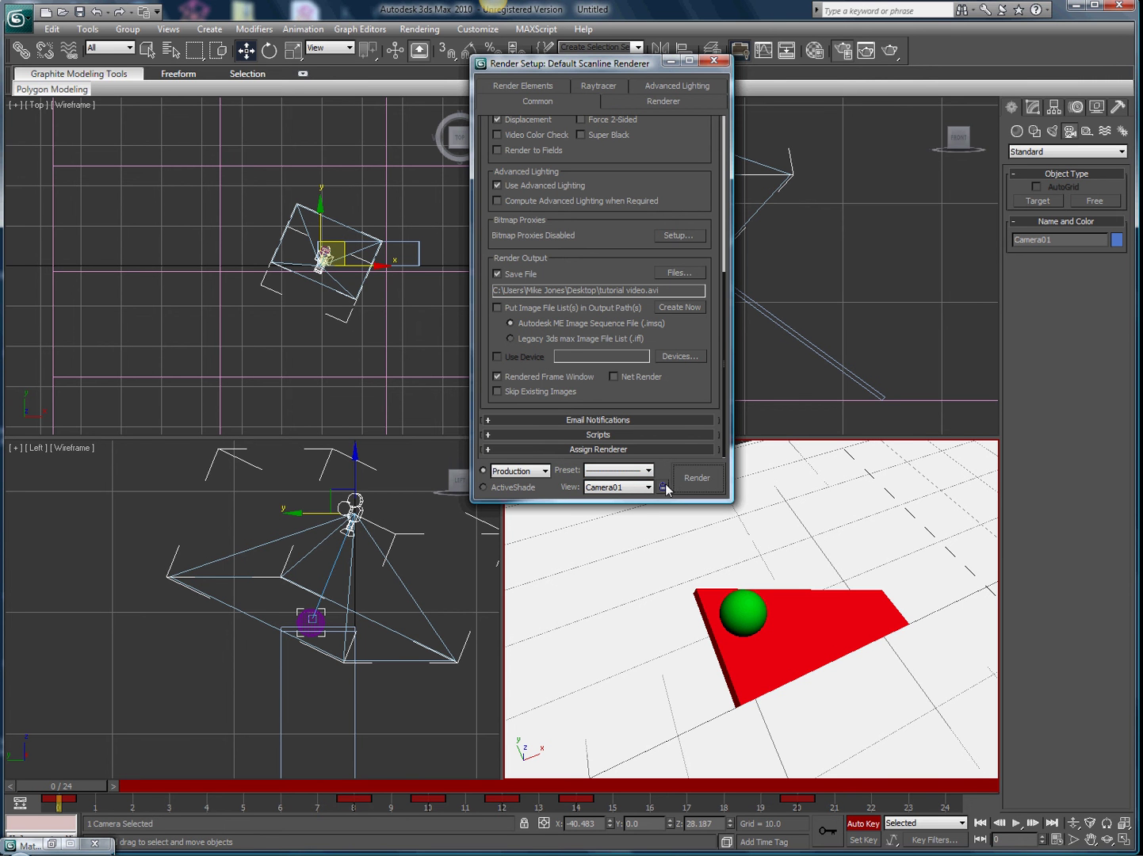
click(697, 477)
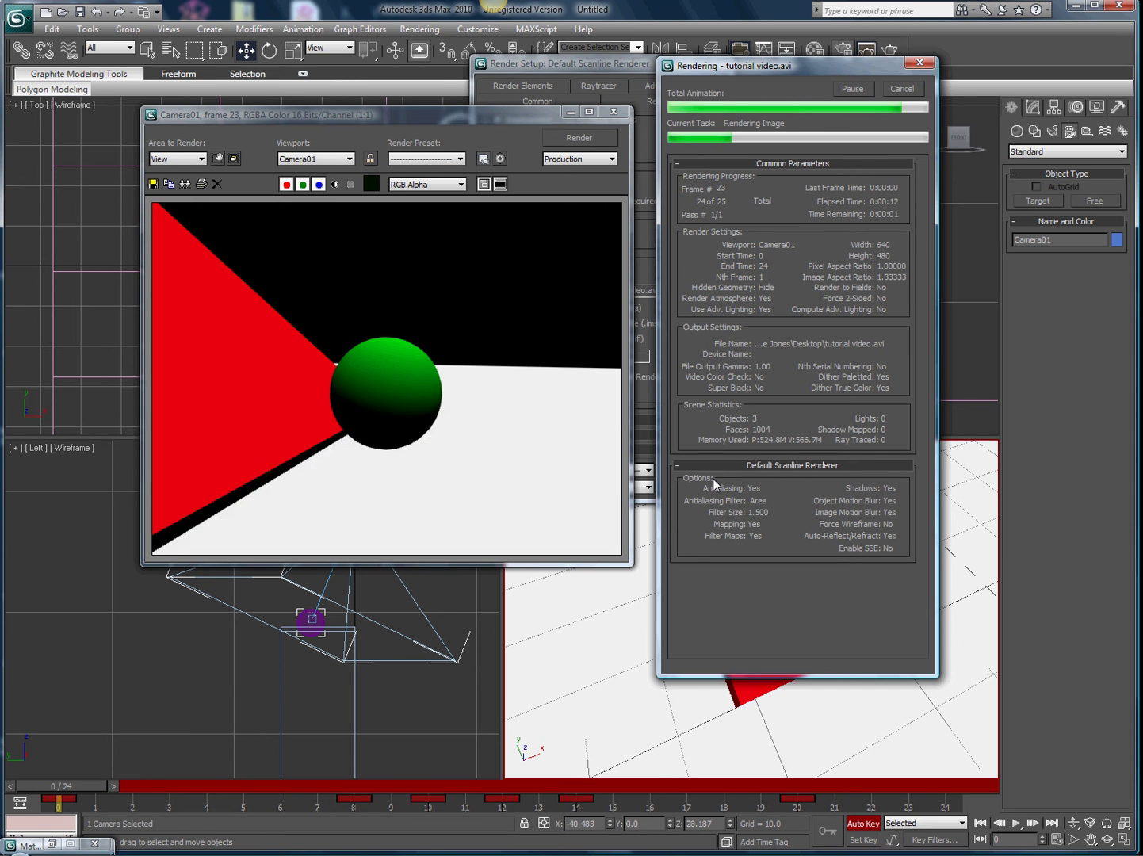
- Close the rendered frame, minimize Render Setup, and play tutorial video from the desktop
click(611, 112)
click(671, 61)
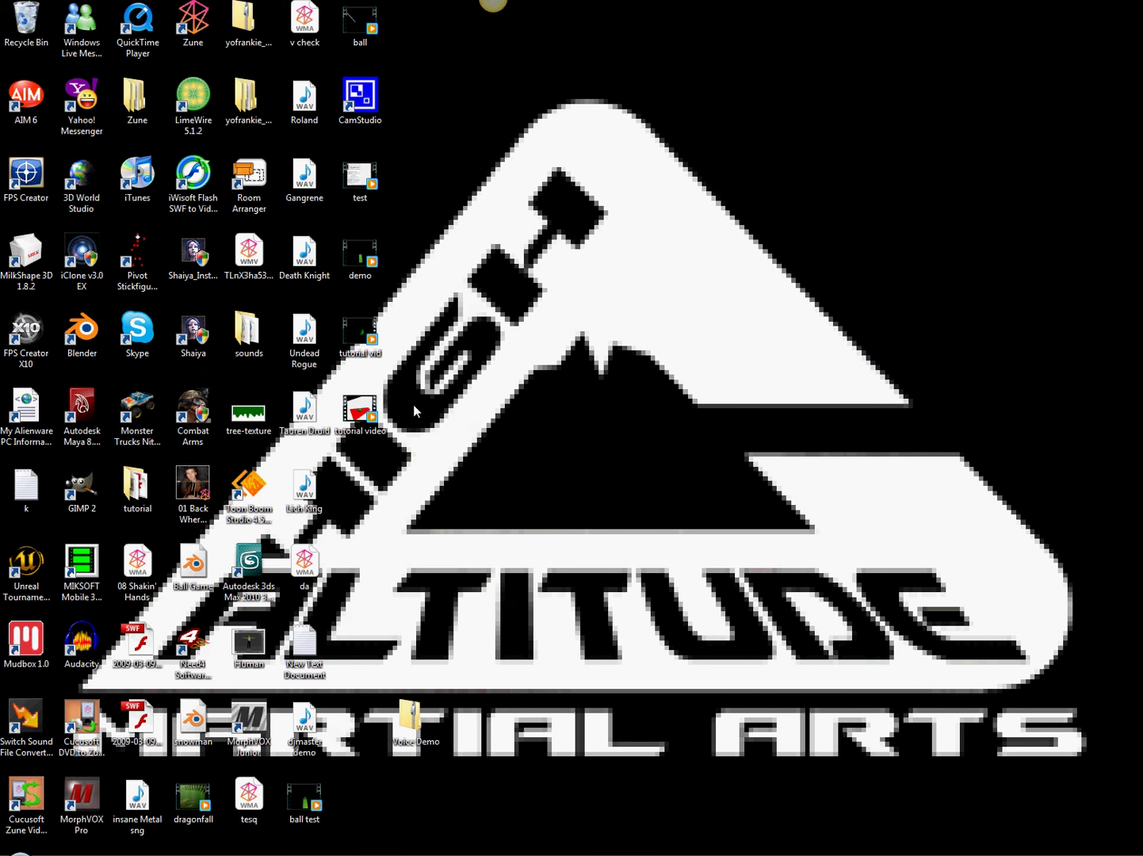
double_click(363, 414)
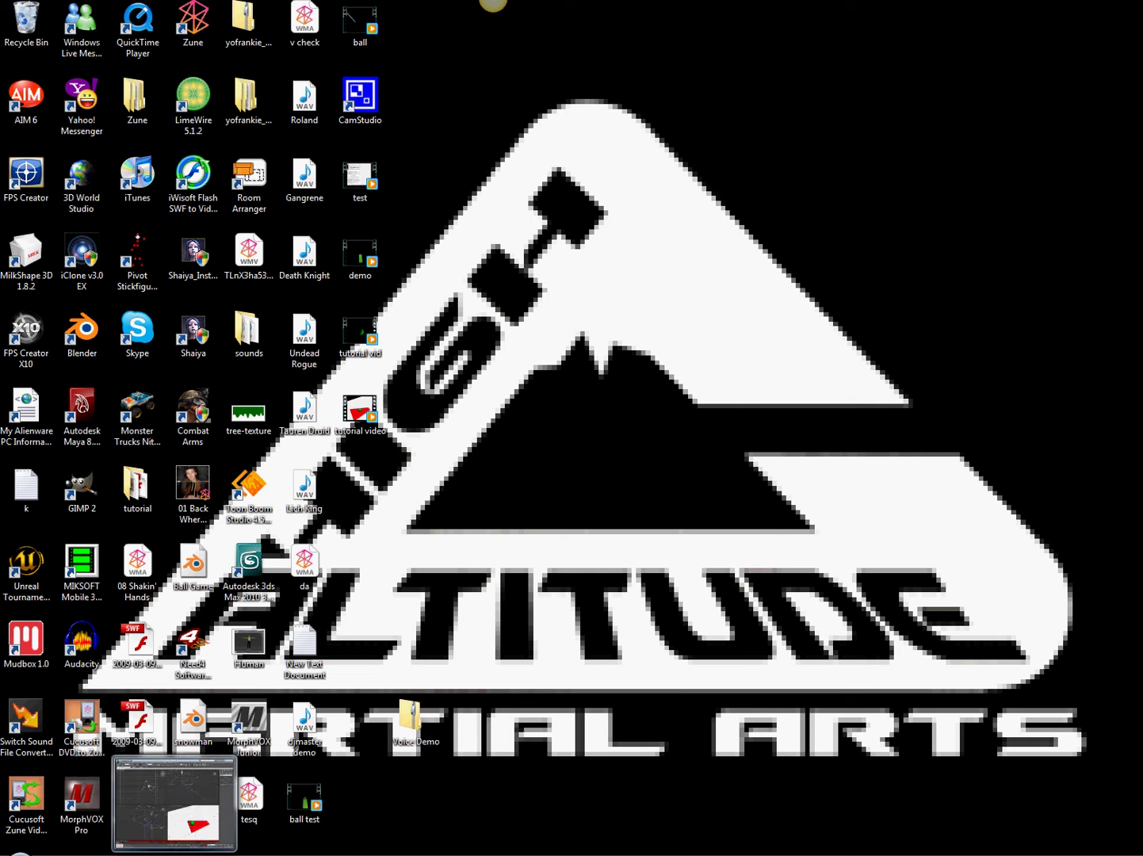
- Back in 3ds Max, set a custom frame rate of 5 fps with the animation ending at frame 15
click(229, 802)
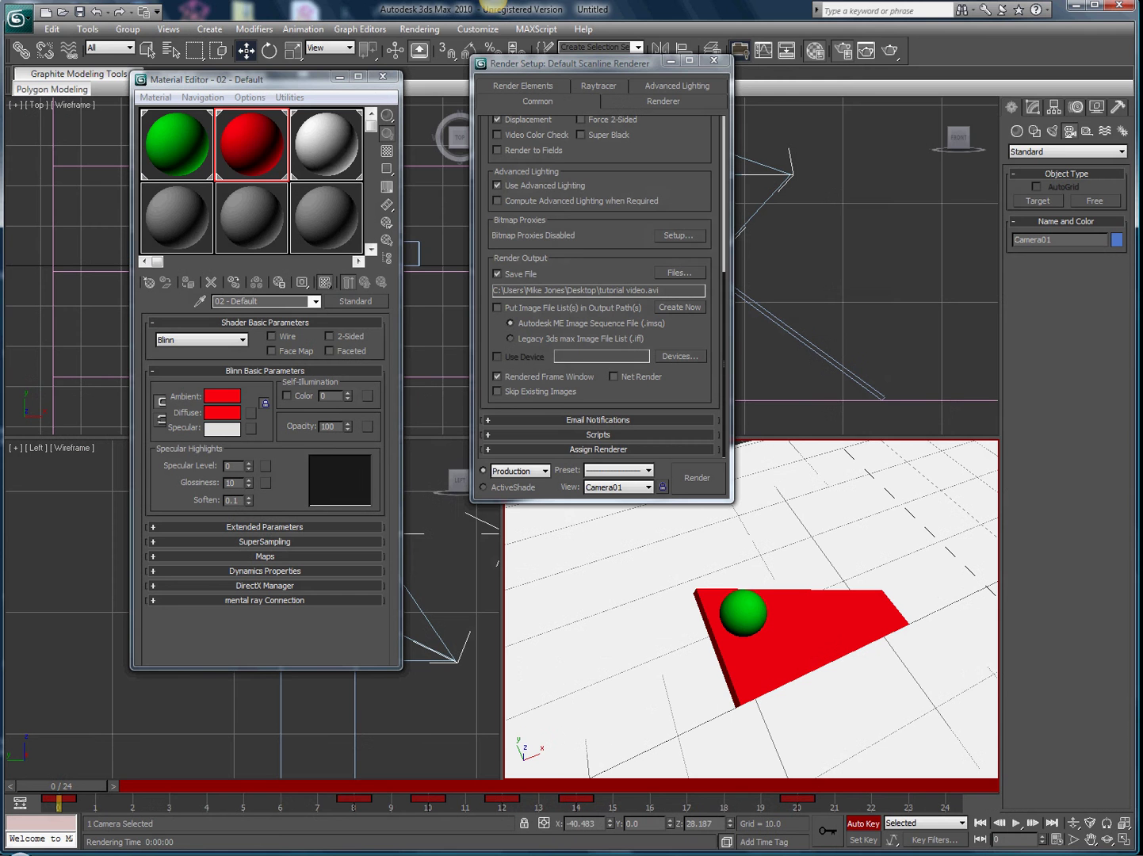
click(339, 77)
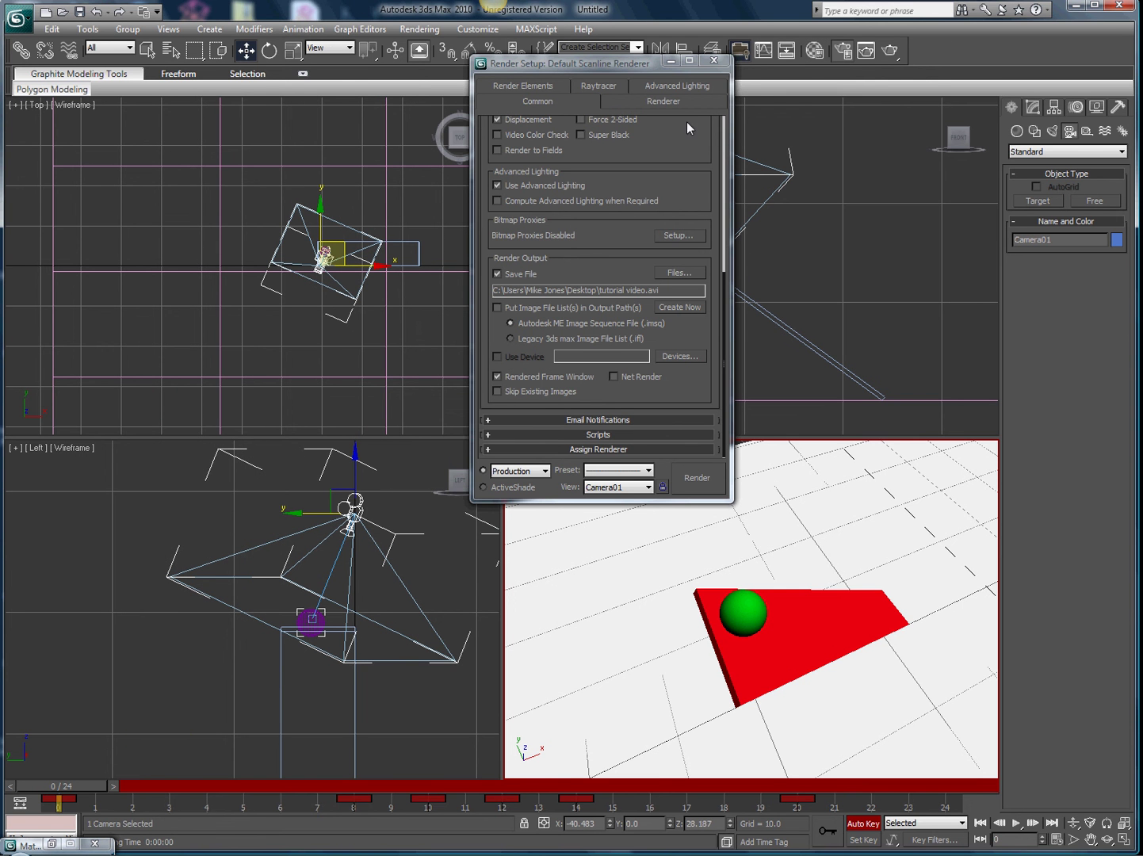
click(1056, 840)
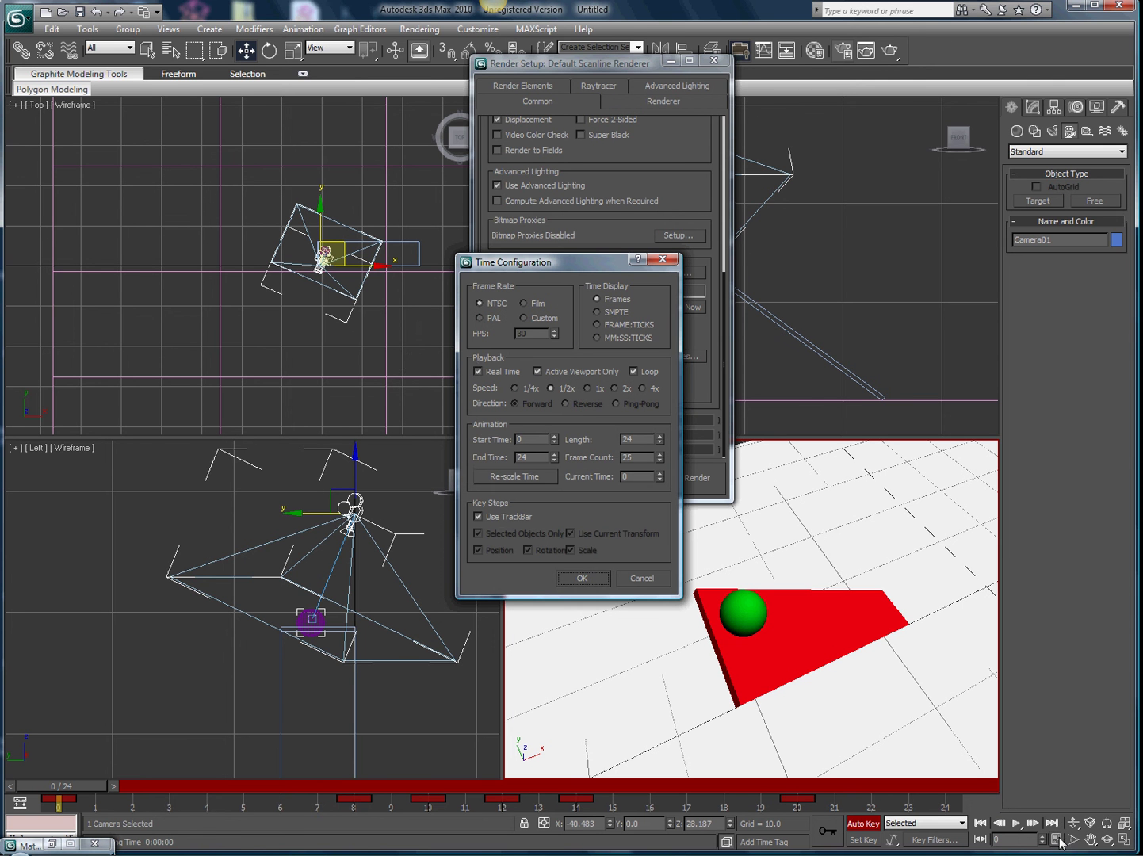
click(524, 317)
click(554, 335)
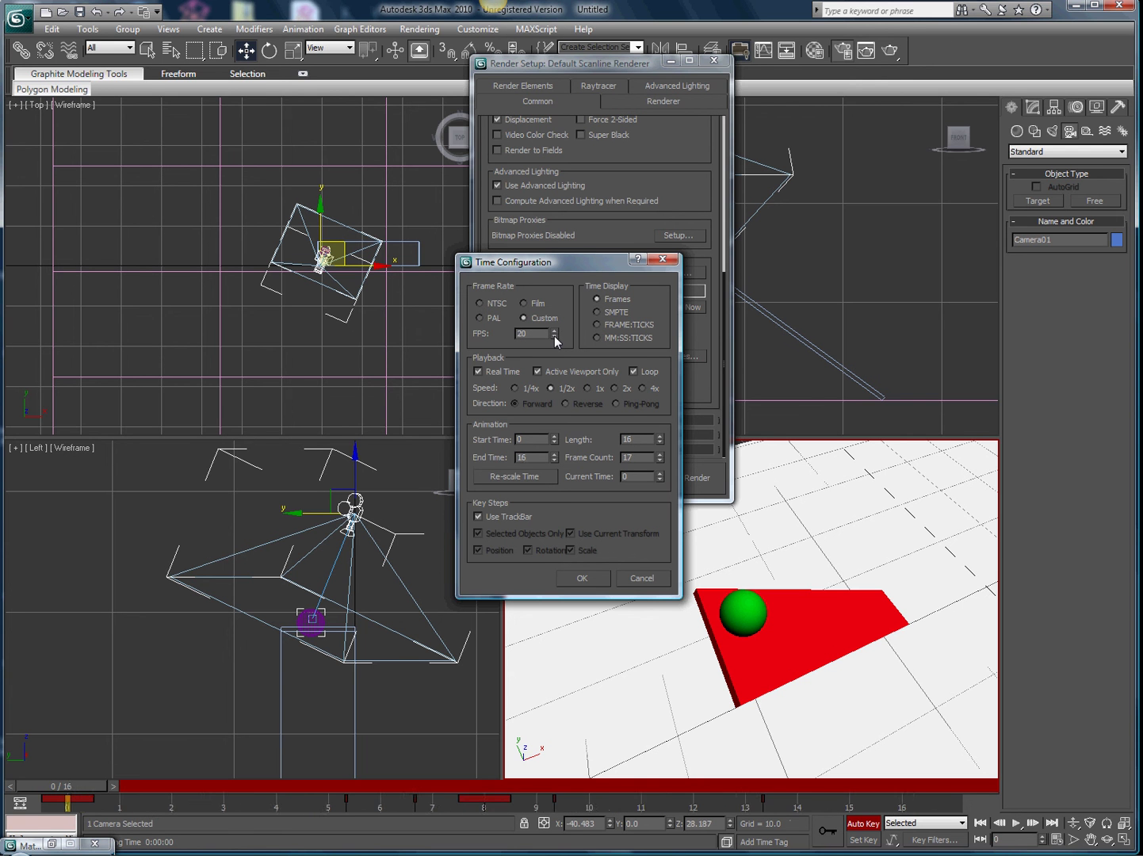
click(553, 337)
click(660, 436)
click(659, 436)
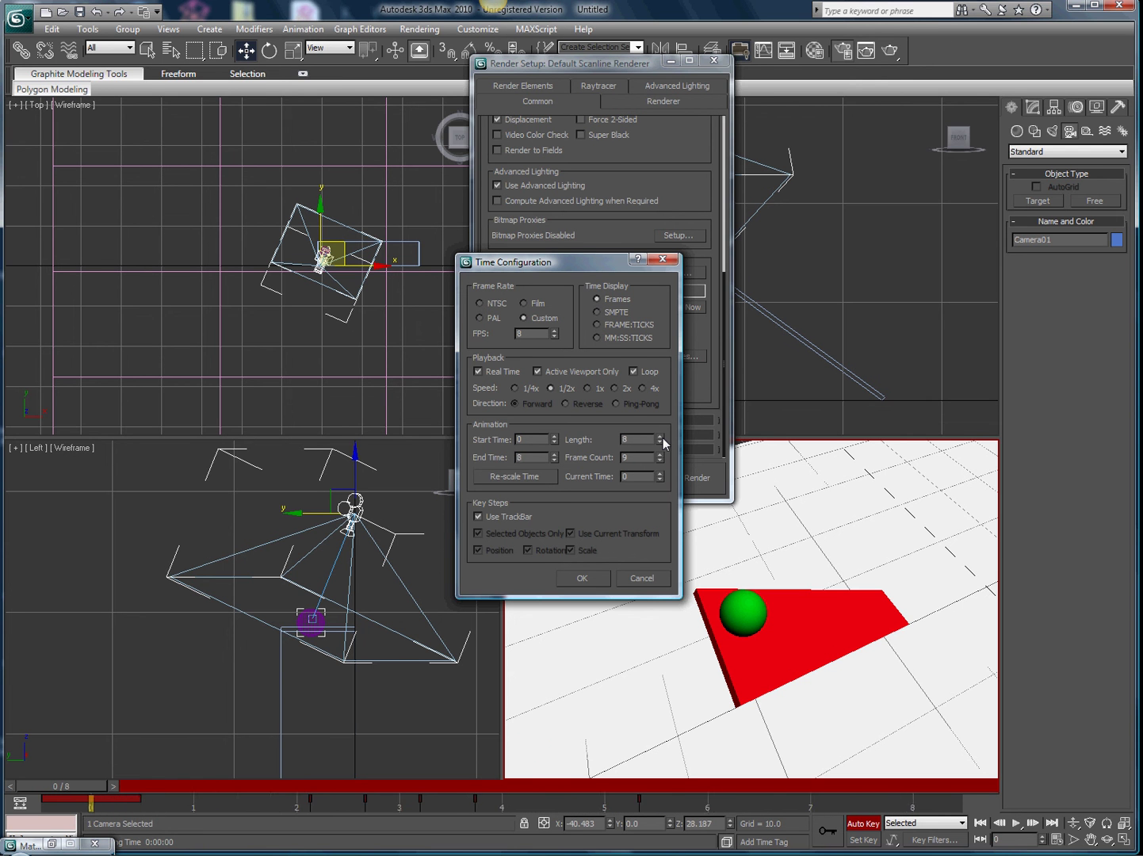
drag(662, 437, 659, 446)
click(658, 444)
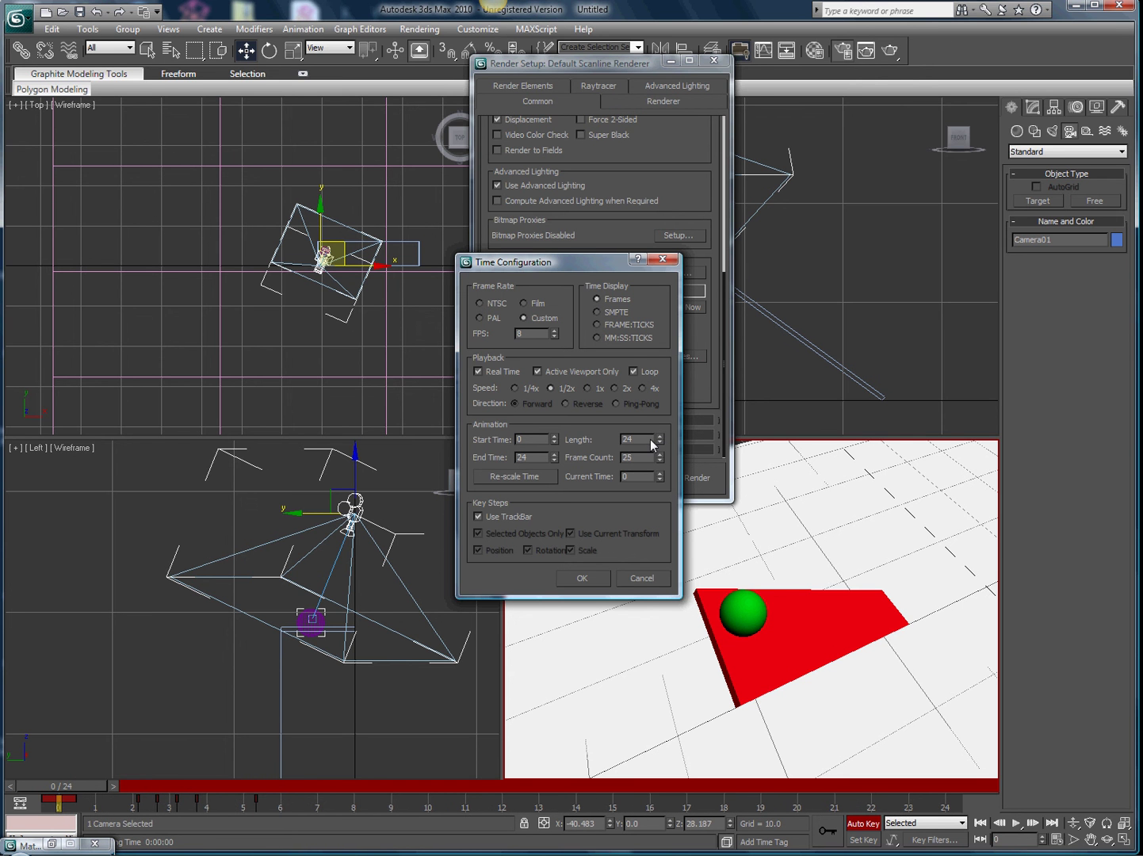
click(555, 336)
click(555, 337)
click(582, 578)
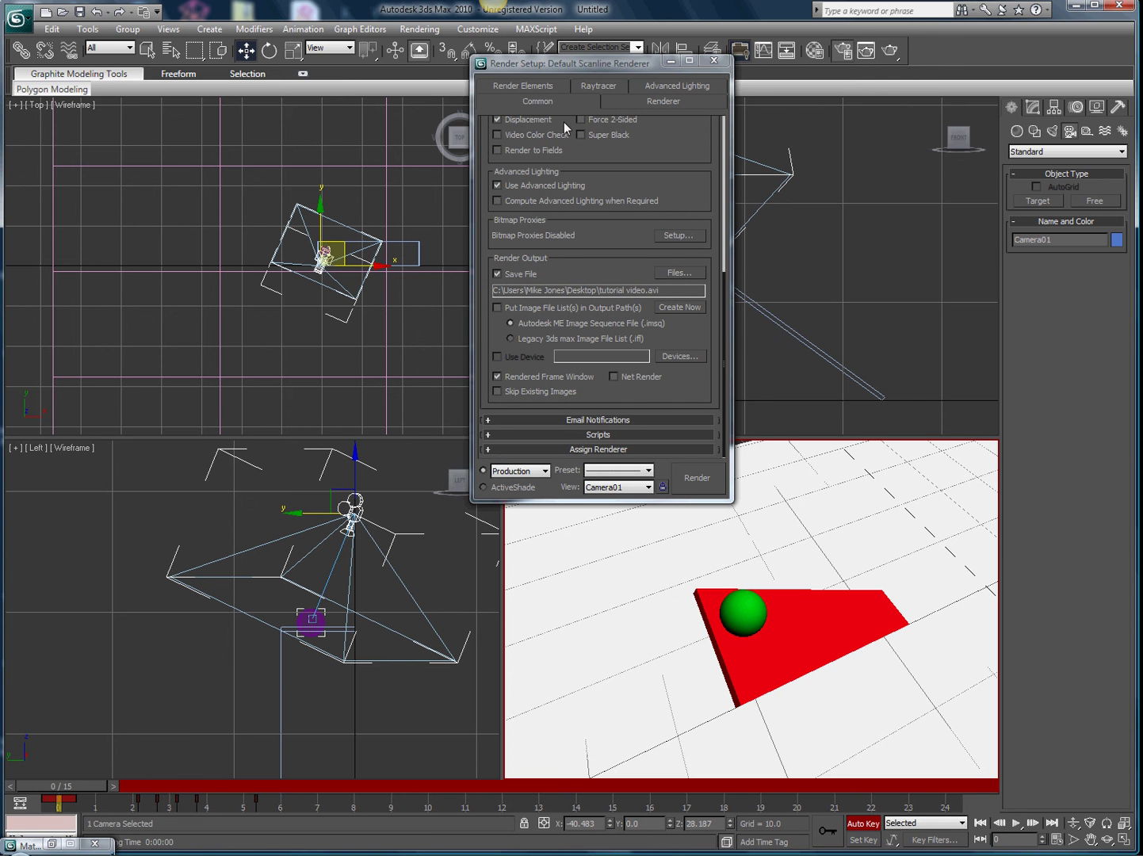
- Re-render frames 0–15 from Camera01, overwriting tutorial video.avi, then minimize the rendered frame window
click(695, 476)
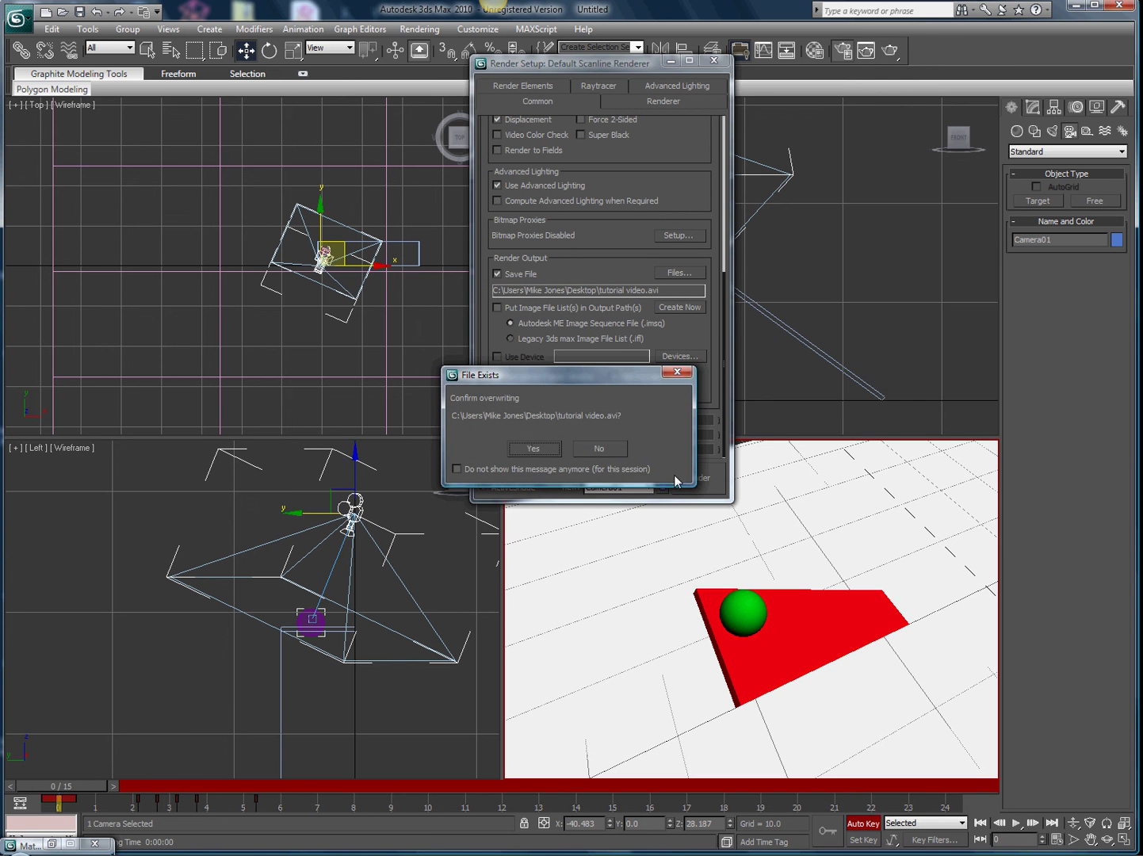
click(531, 449)
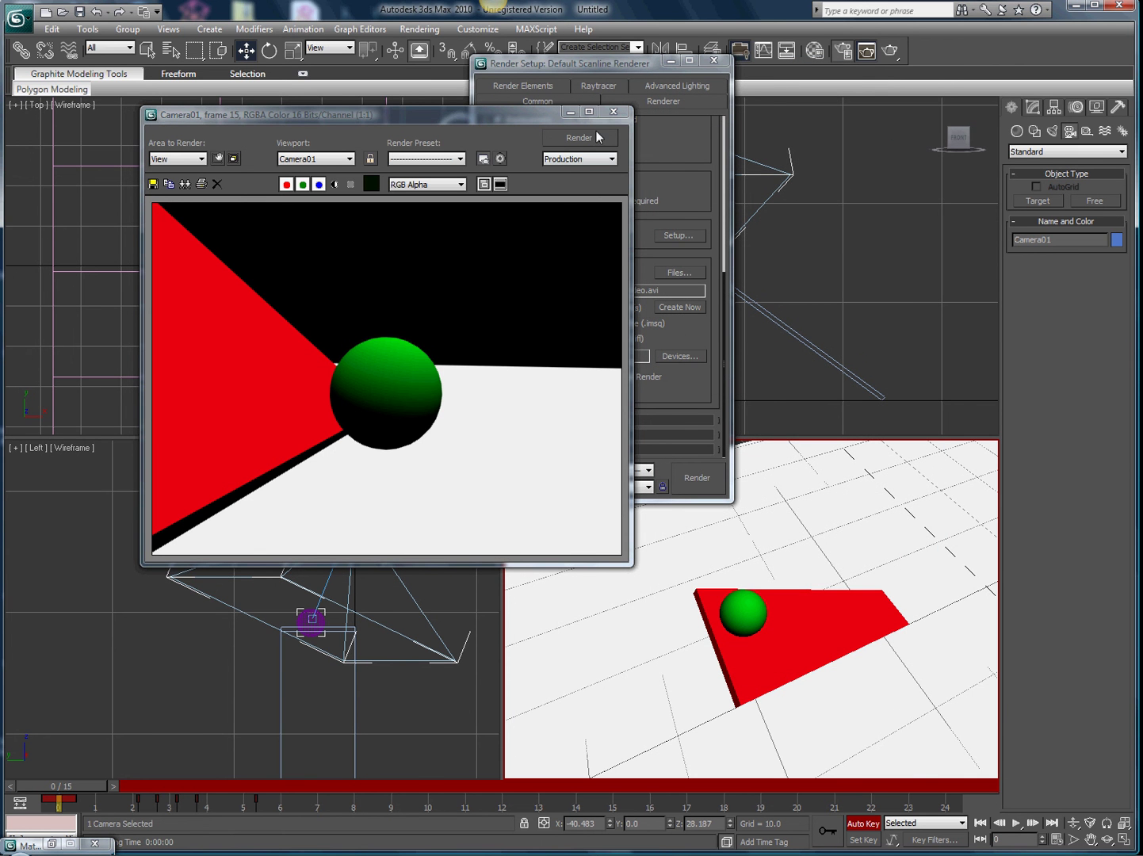
click(564, 116)
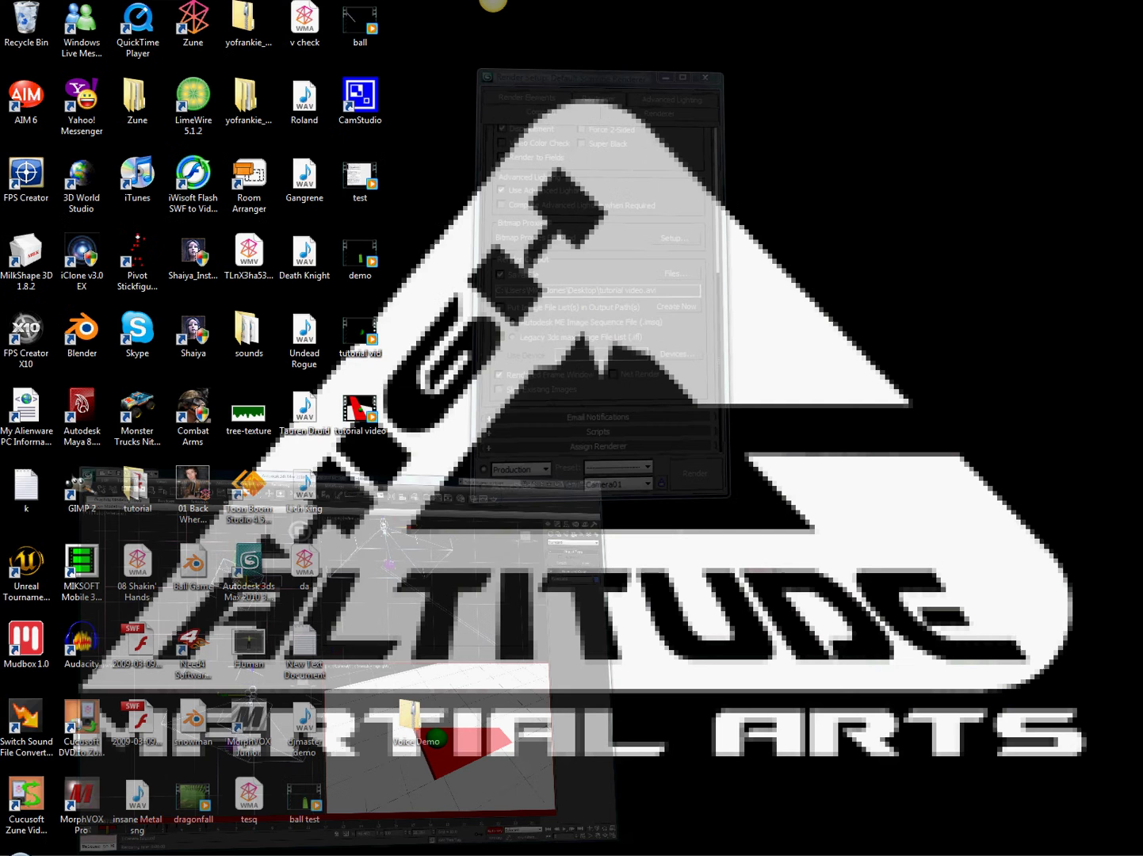
- Watch the new tutorial video in Windows Media Player, then minimize the player to return to 3ds Max
double_click(367, 413)
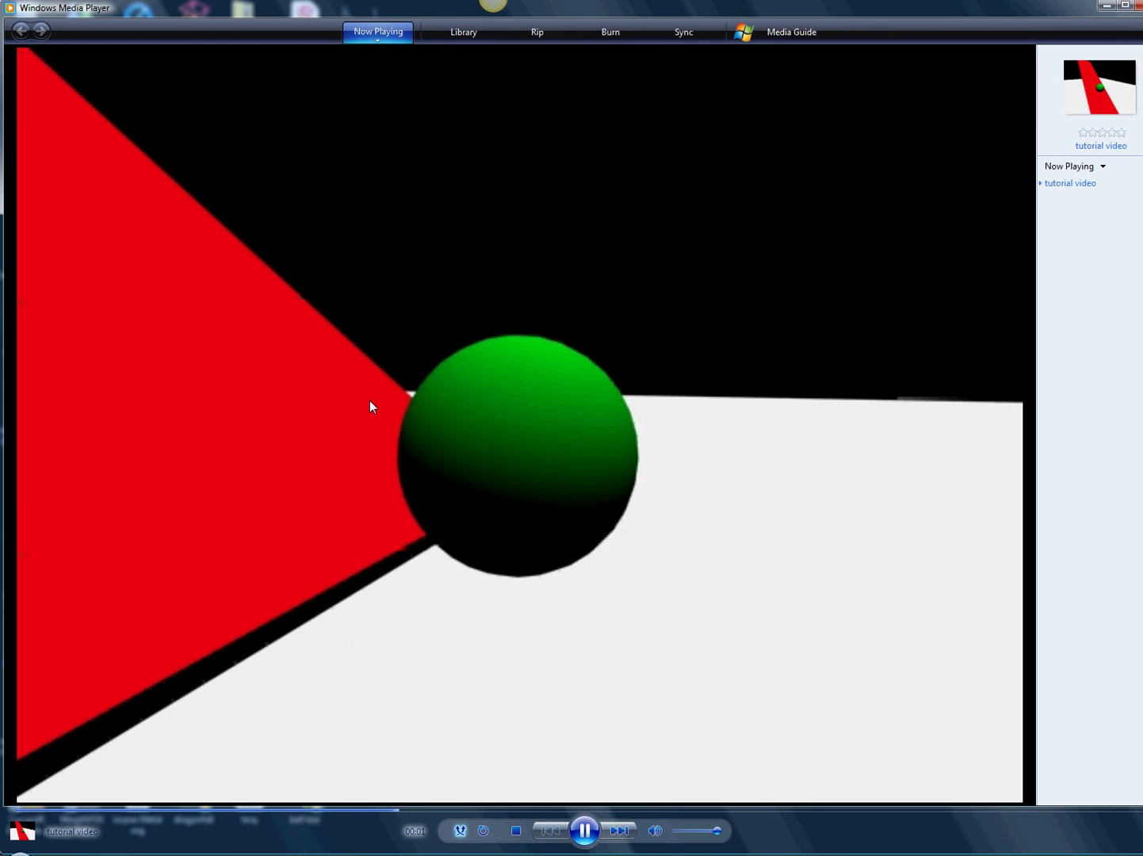
right_click(625, 764)
click(675, 820)
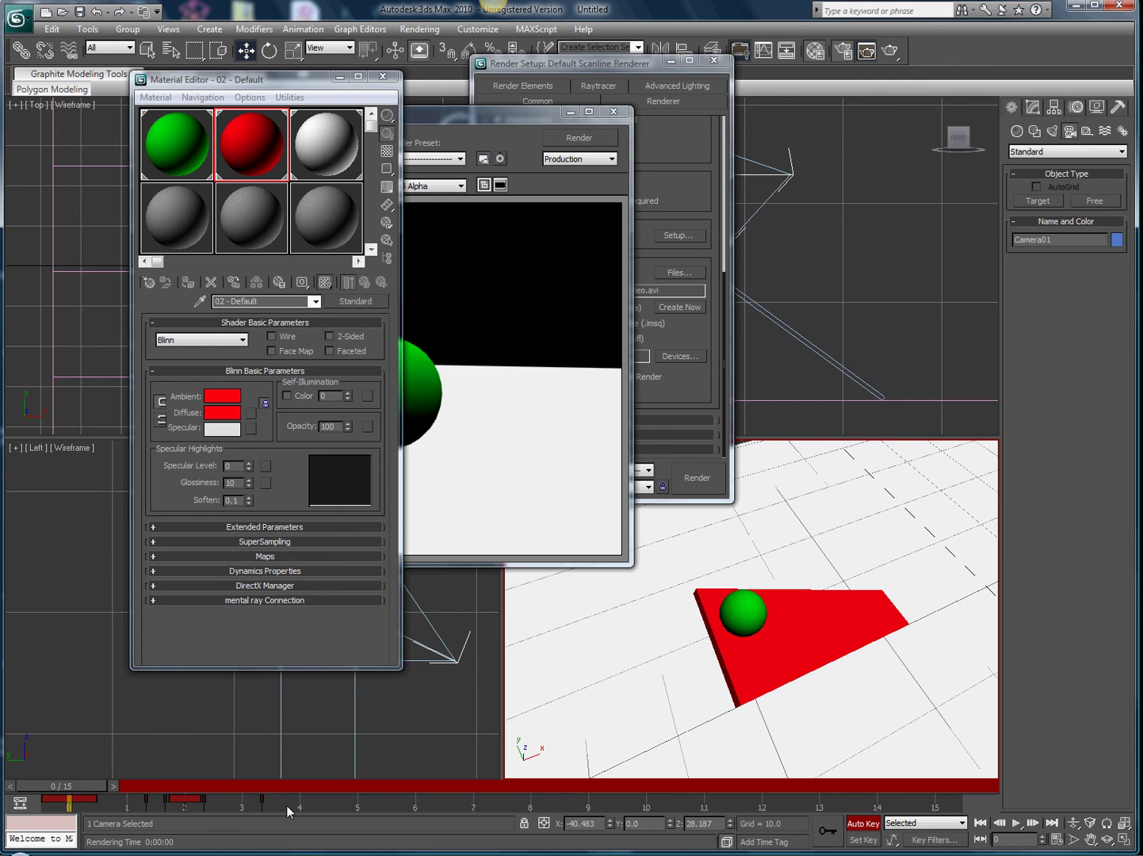
- Close the rendered frame window and minimize Render Setup and the Material Editor
click(498, 102)
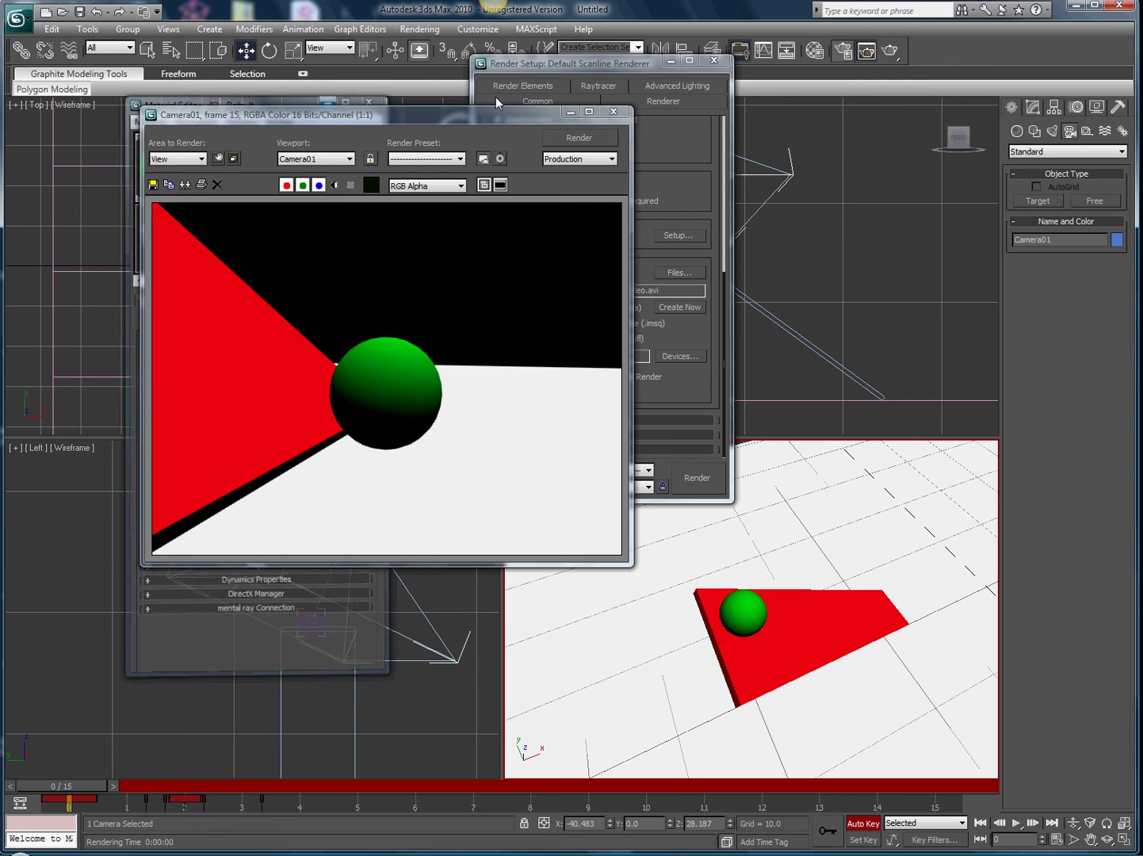
click(613, 112)
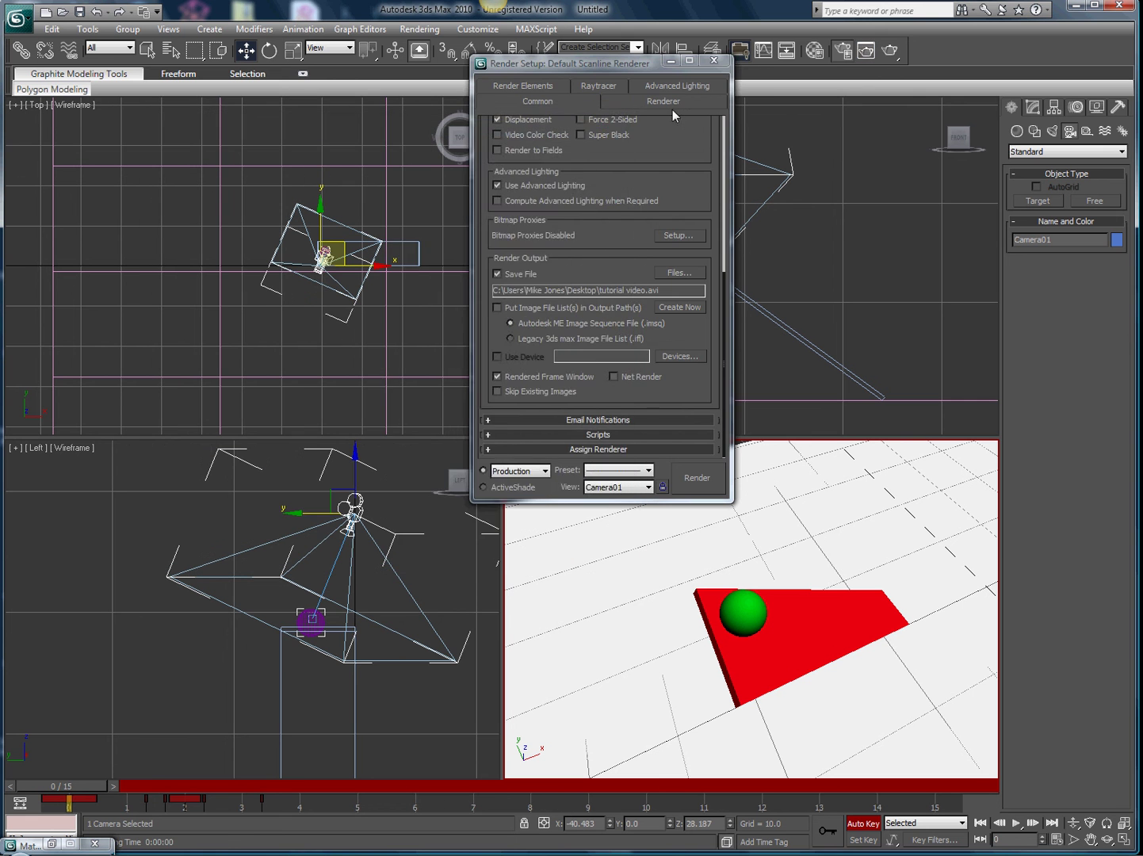
click(668, 60)
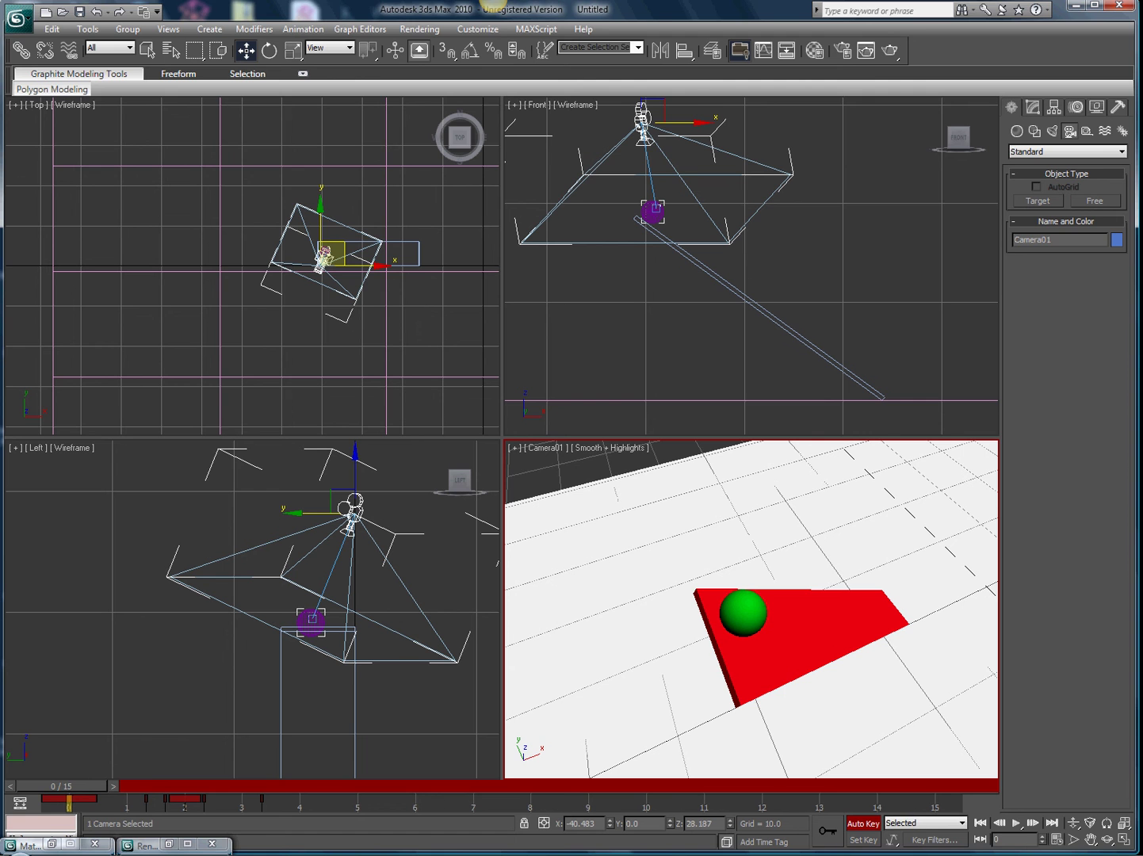
click(1027, 850)
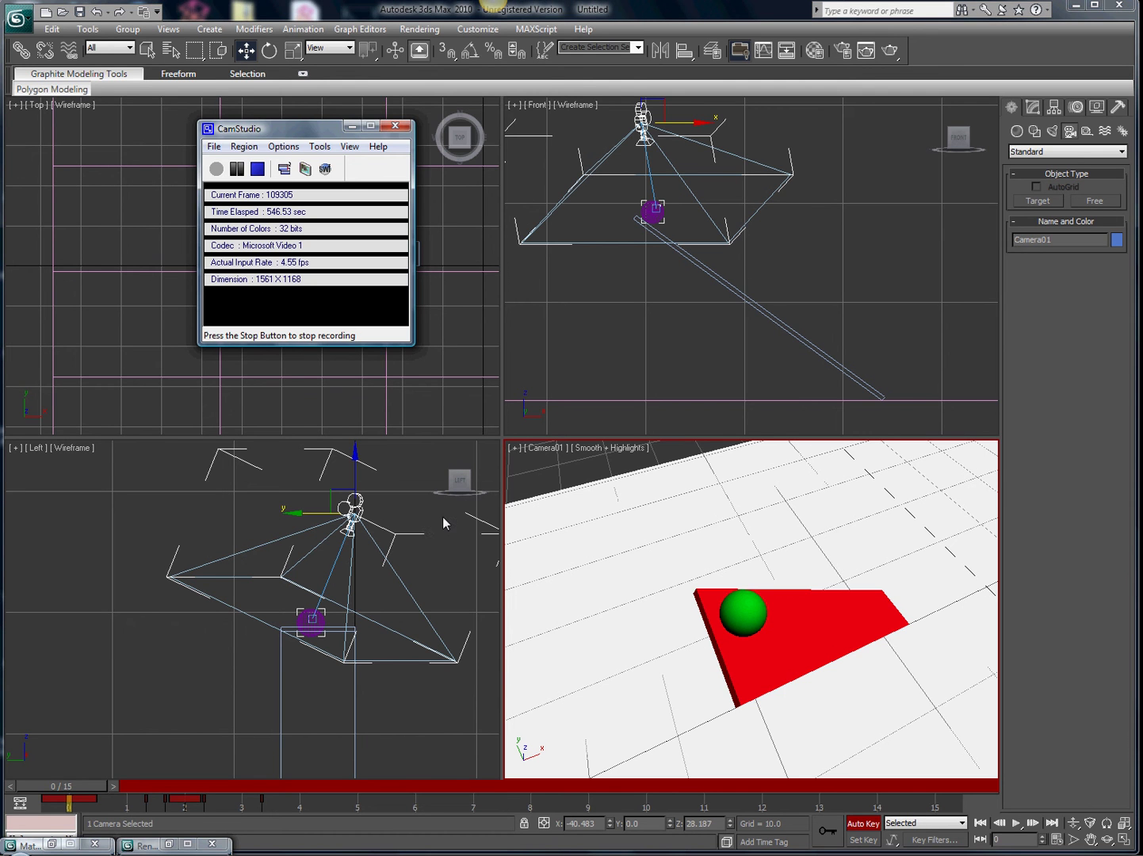